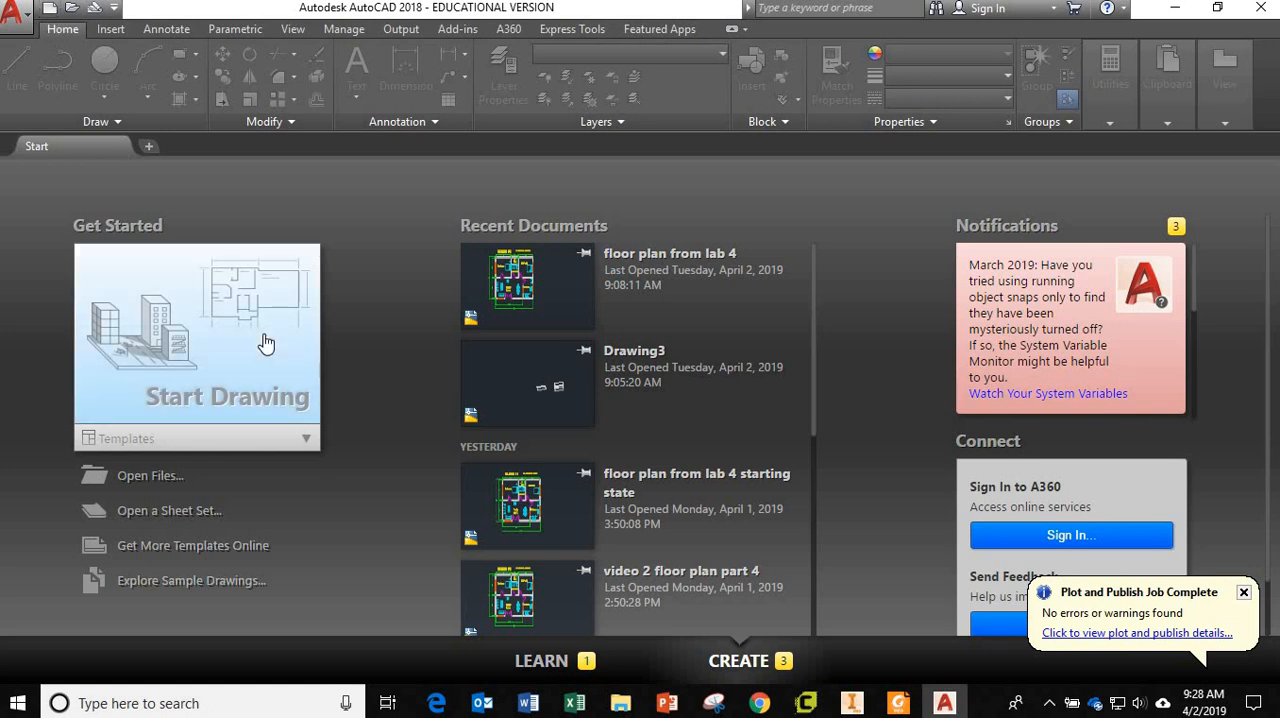
Create a new drawing from the acad template.
{"action": "left_click", "coordinate": [50, 12]}
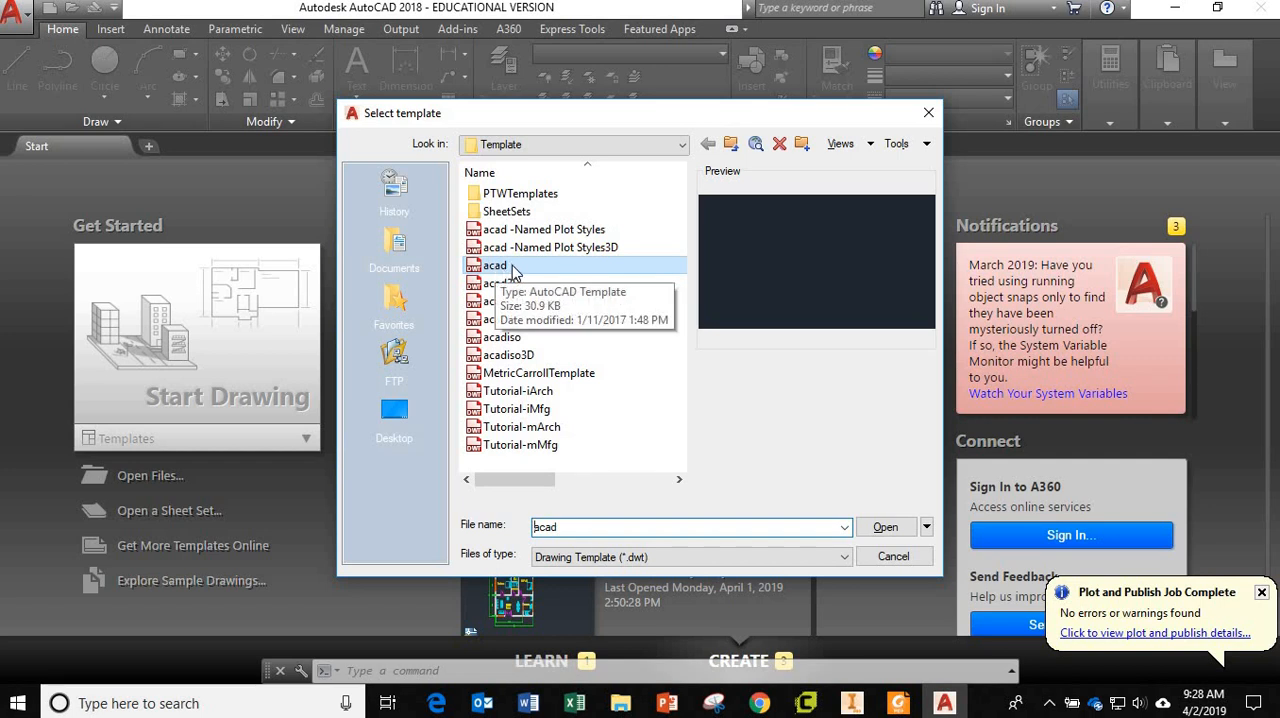
{"action": "double_click", "coordinate": [511, 266]}
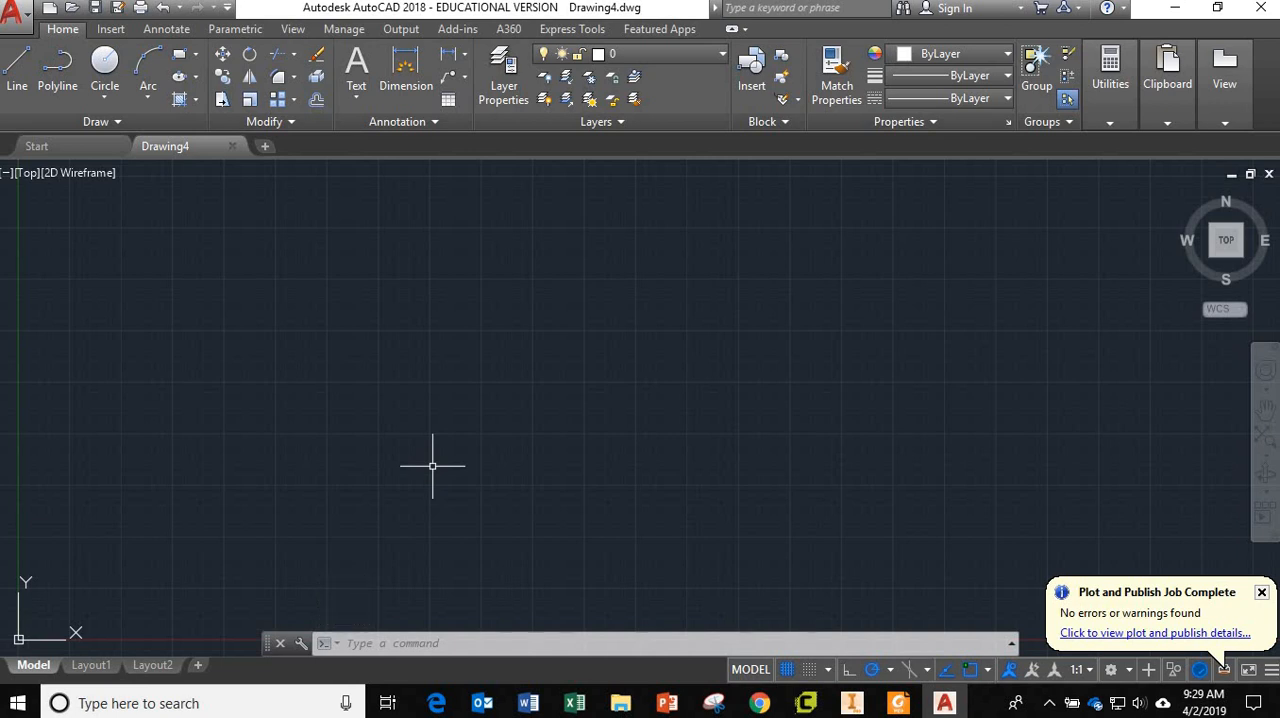
Set the drawing's length unit to meters with the DWGUNITS command, accepting the defaults for all remaining options.
{"action": "type", "text": "dwgu"}
{"action": "key", "text": "Return"}
{"action": "key", "text": "F2"}
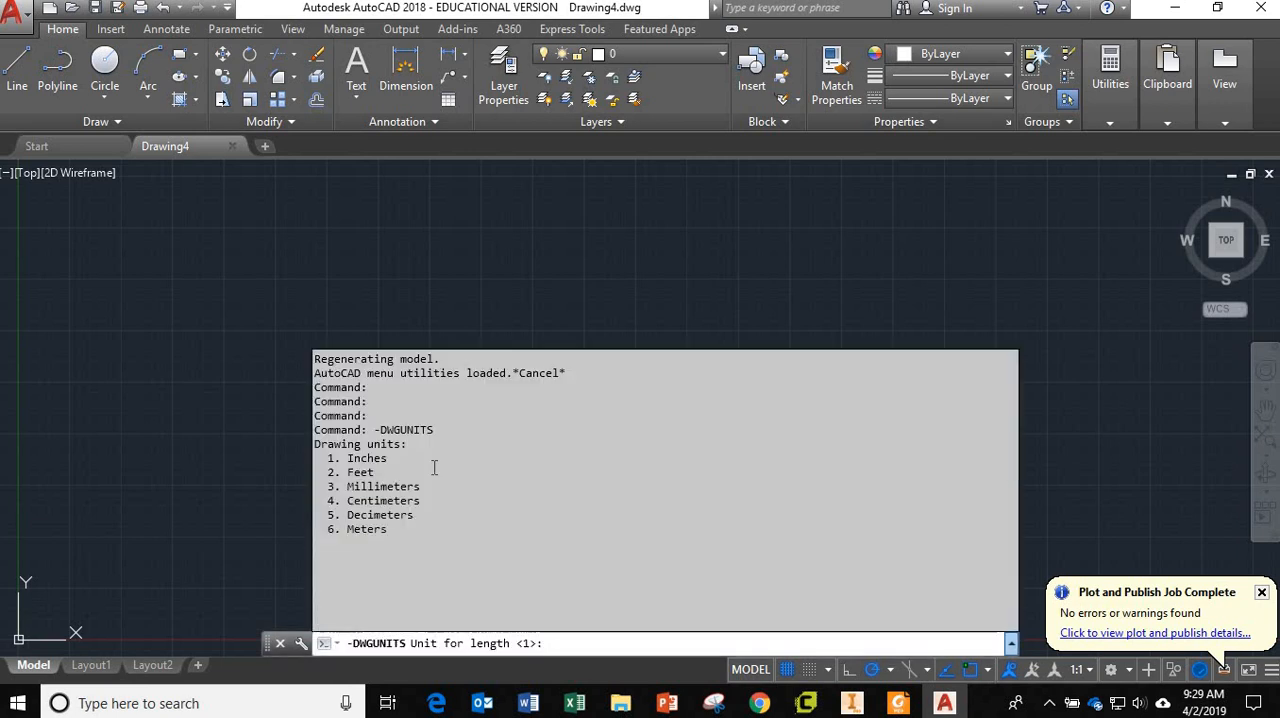
{"action": "type", "text": "6"}
{"action": "key", "text": "Return"}
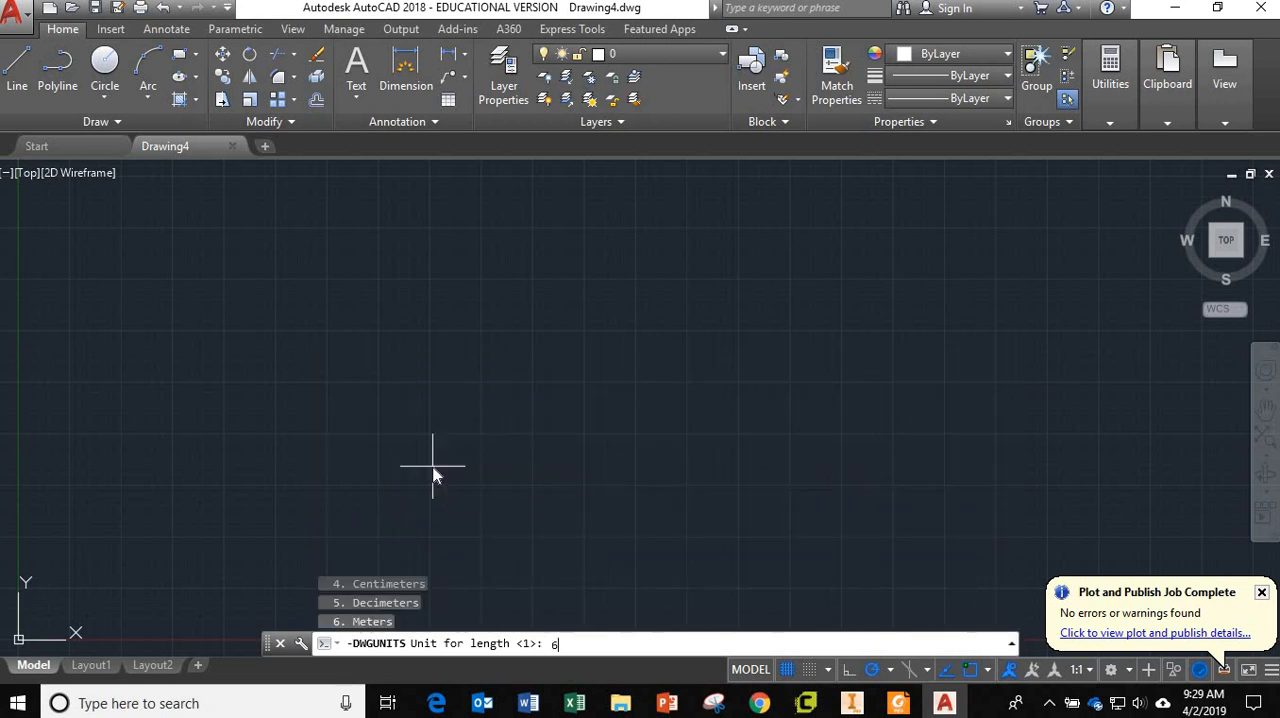
{"action": "key", "text": "Return"}
{"action": "key", "text": "Return"}
{"action": "key", "text": "Return"}
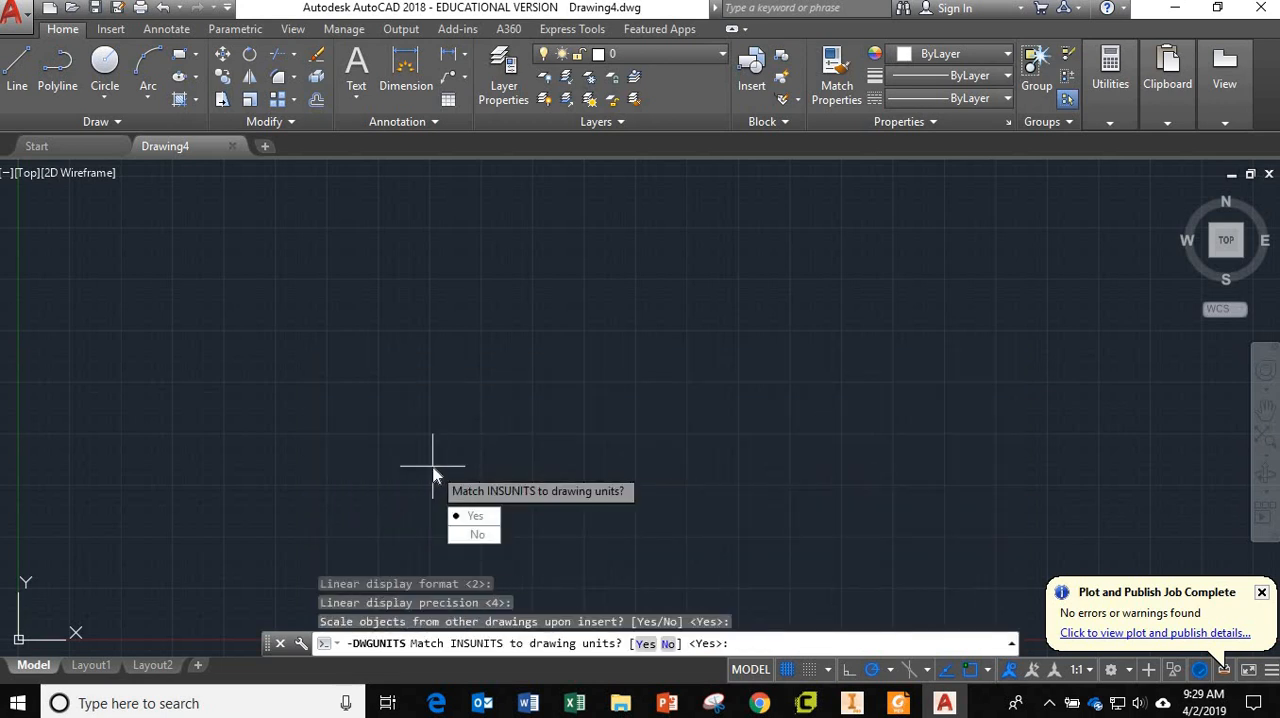
{"action": "key", "text": "Return"}
{"action": "key", "text": "Return"}
{"action": "key", "text": "Return"}
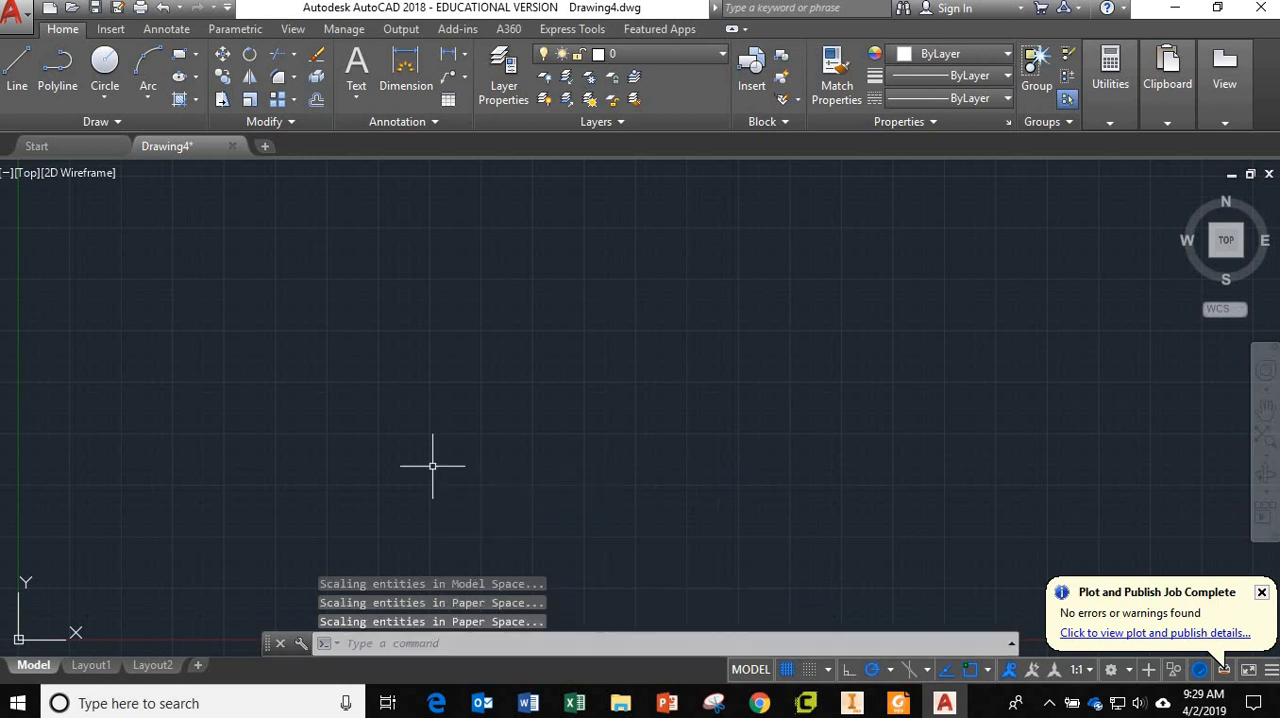
{"action": "key", "text": "Escape"}
{"action": "key", "text": "Escape"}
{"action": "key", "text": "Escape"}
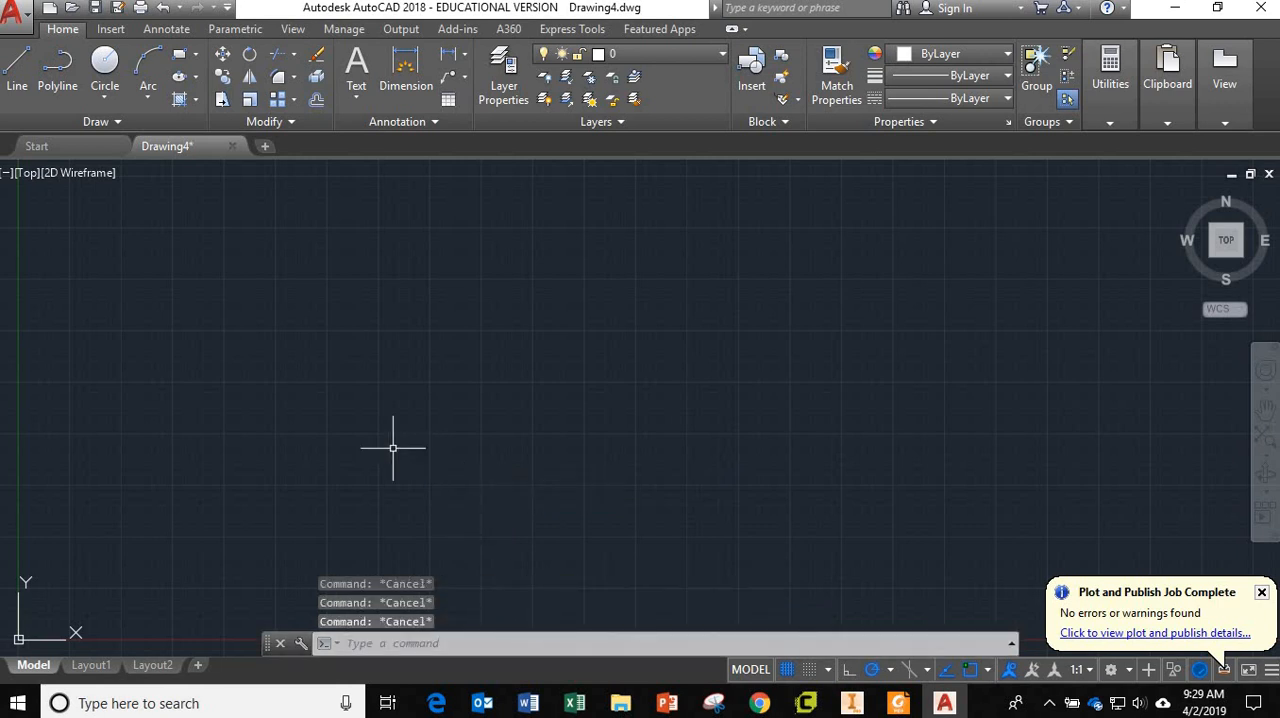
Draw a rectangle in the empty drawing using the Dimensions option, with length 10 and width 5.
{"action": "left_click", "coordinate": [181, 58]}
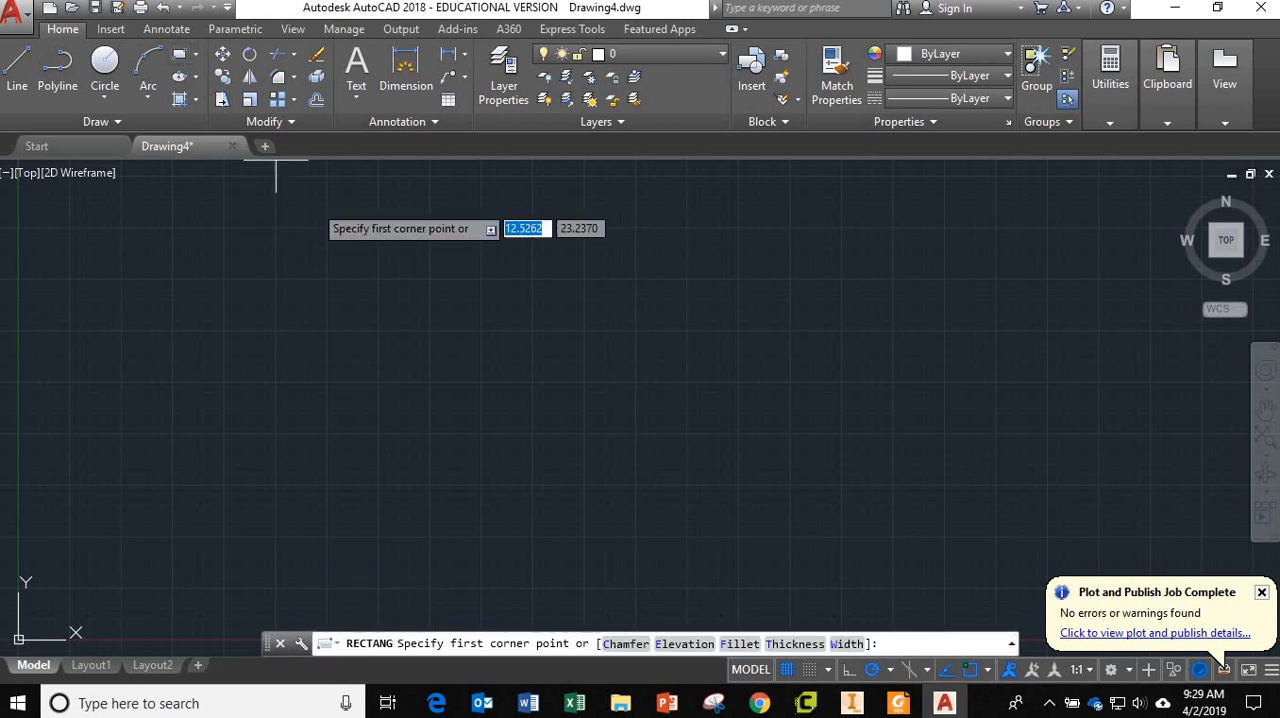
{"action": "left_click", "coordinate": [339, 455]}
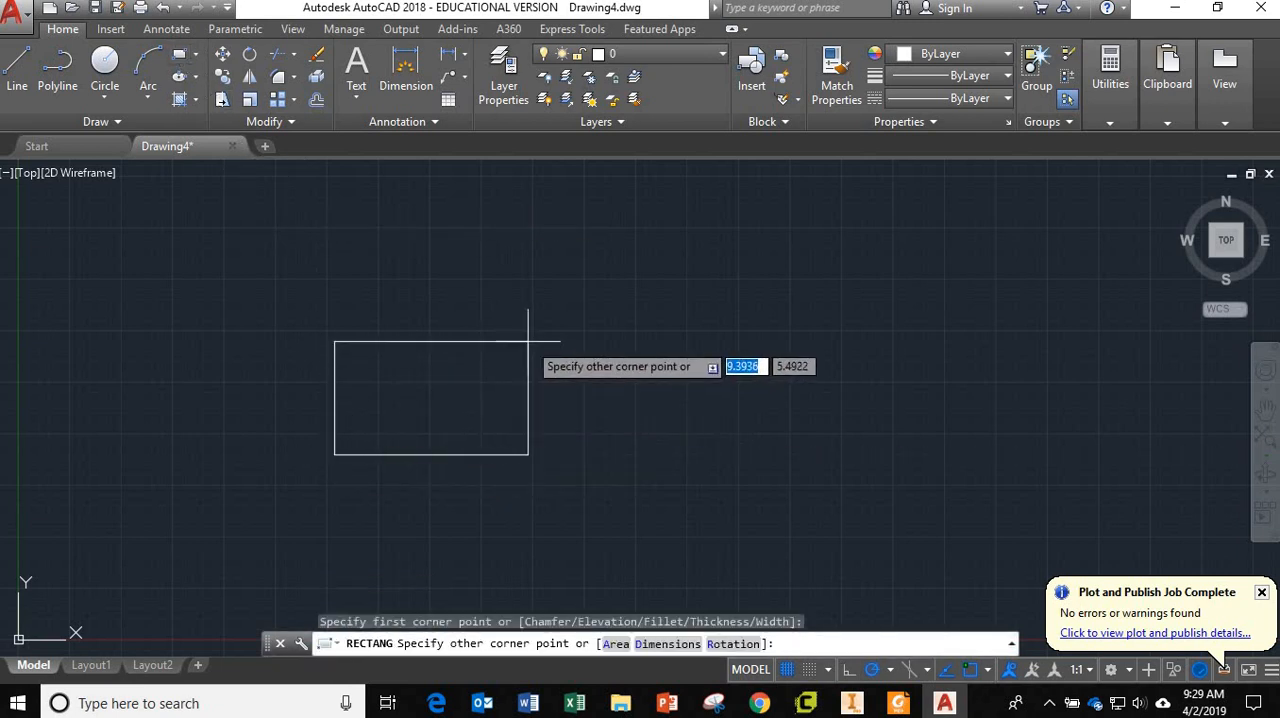
{"action": "type", "text": "d"}
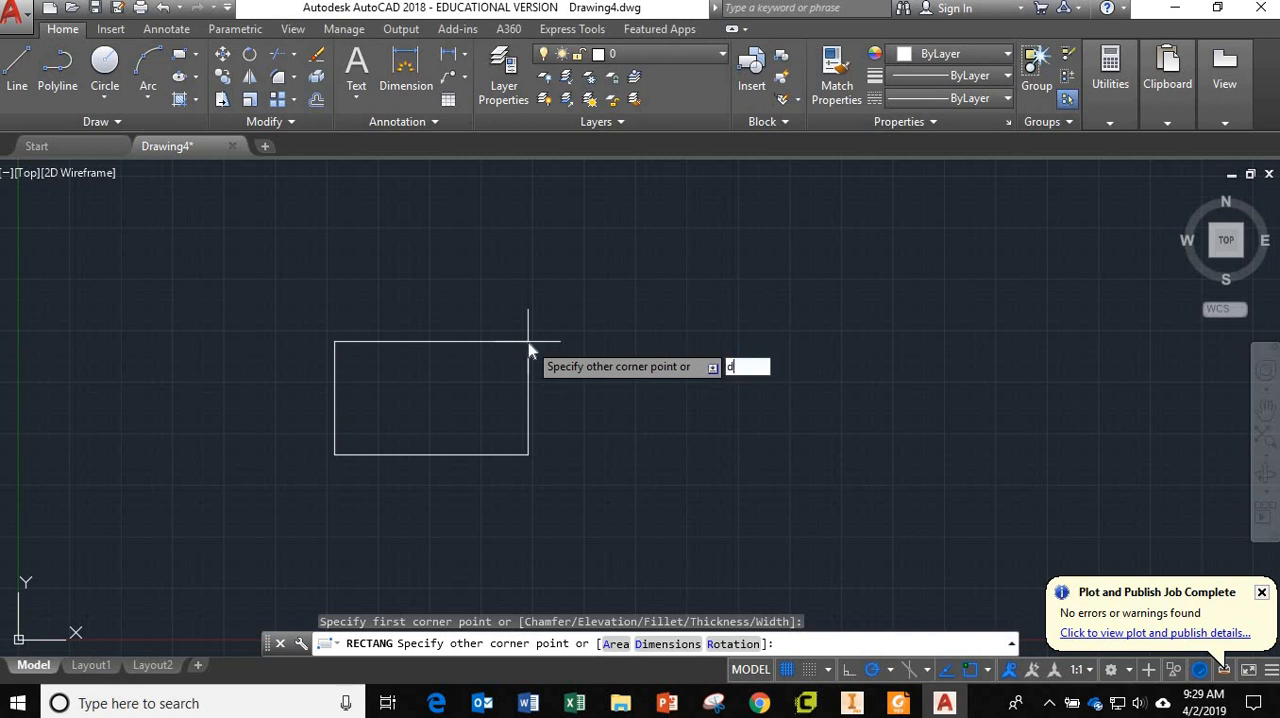
{"action": "key", "text": "Return"}
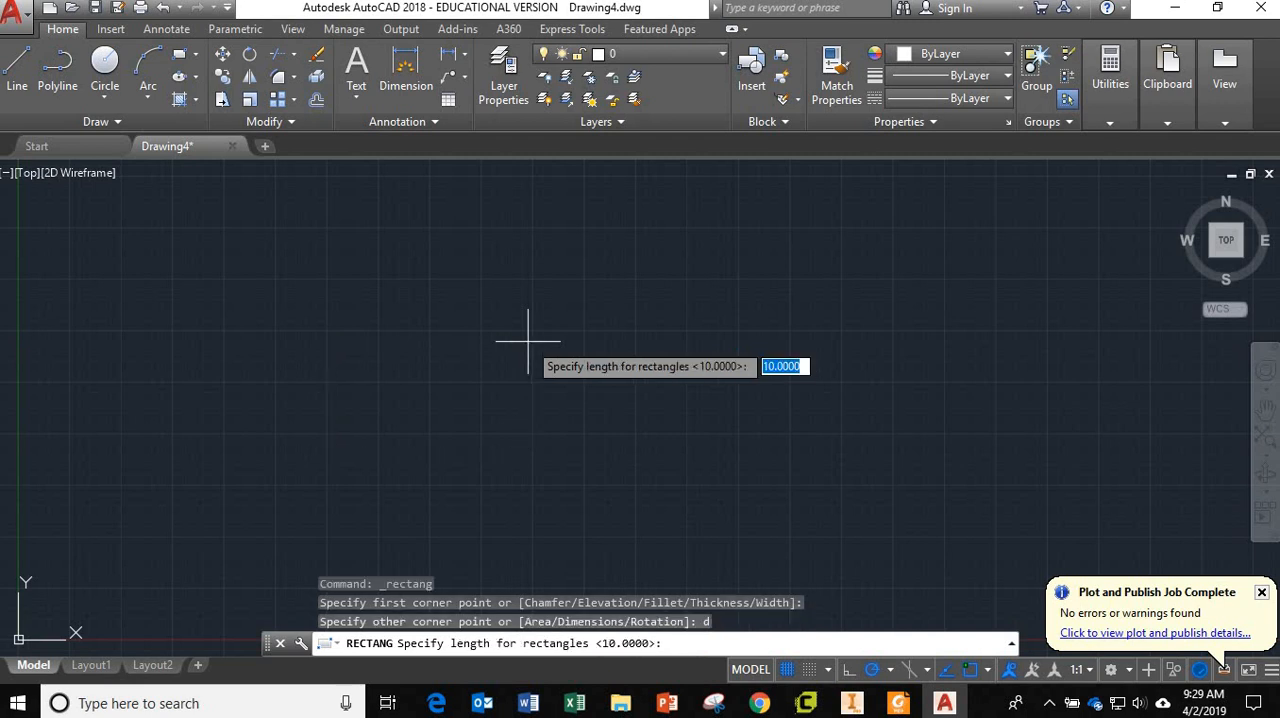
{"action": "type", "text": "10"}
{"action": "key", "text": "Return"}
{"action": "type", "text": "5"}
{"action": "key", "text": "Return"}
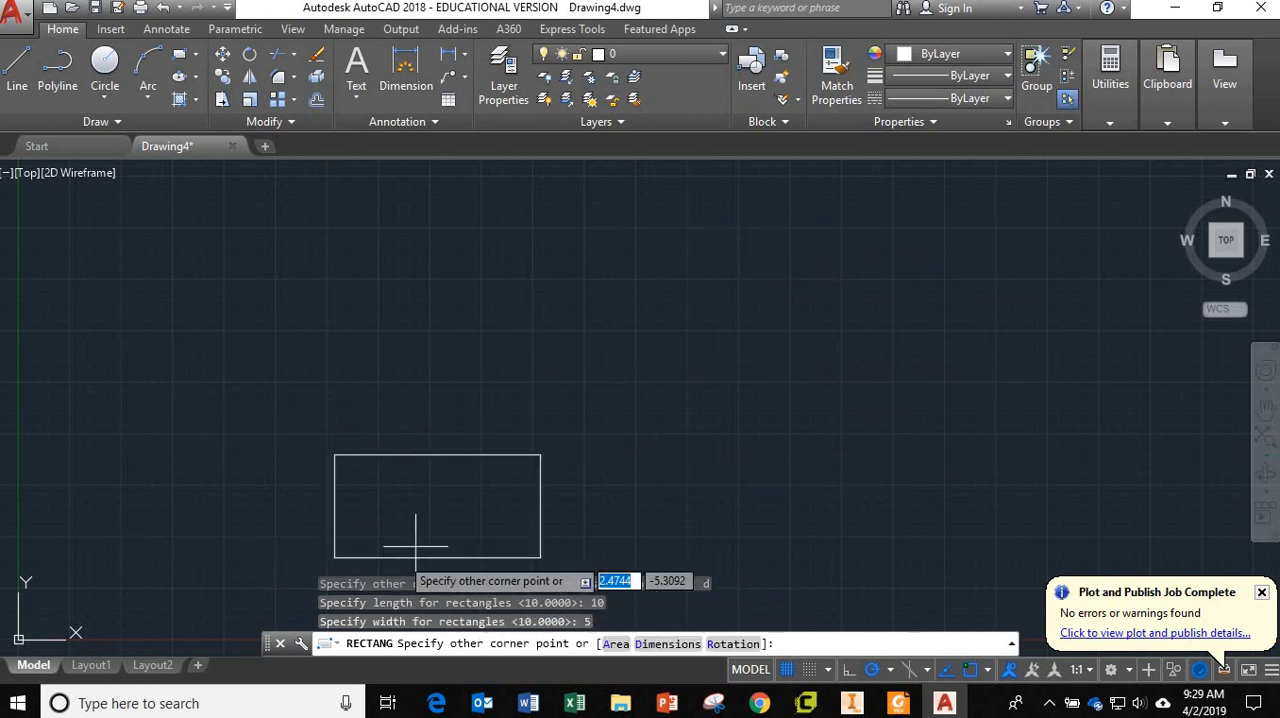
{"action": "left_click", "coordinate": [525, 379]}
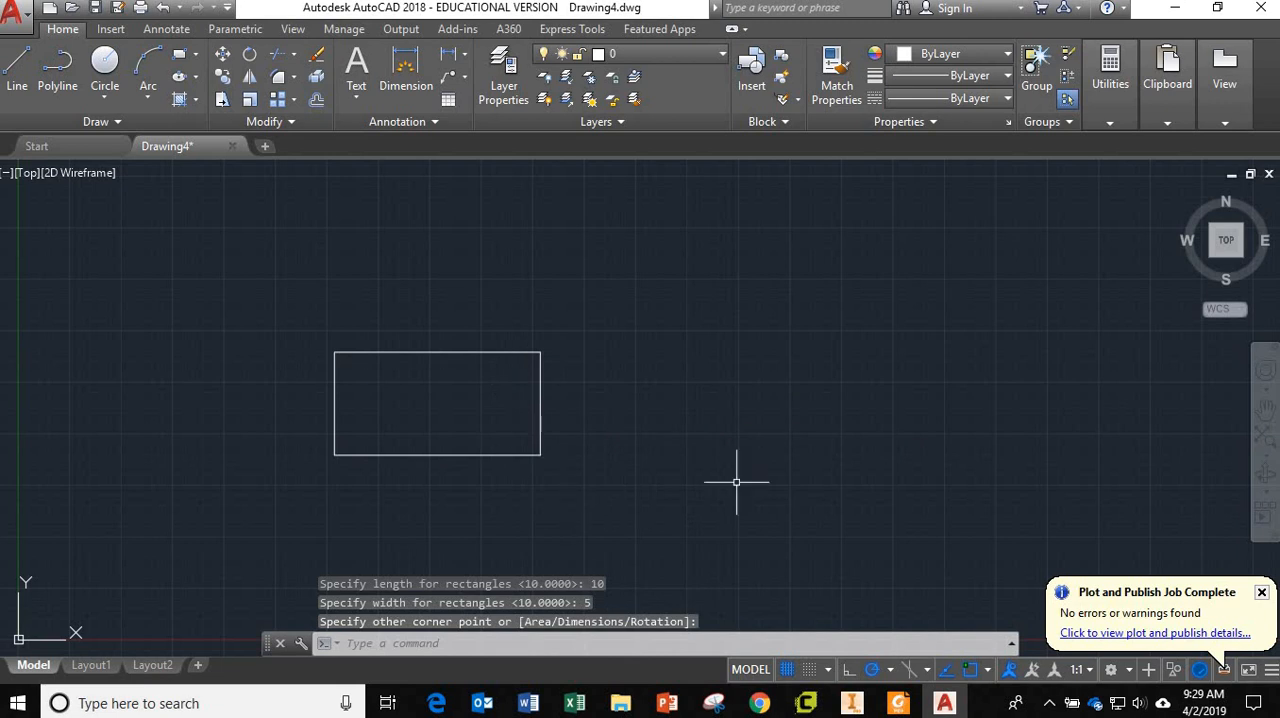
Offset the rectangle outward by 0.5 to form a double outline.
{"action": "type", "text": "off"}
{"action": "key", "text": "Return"}
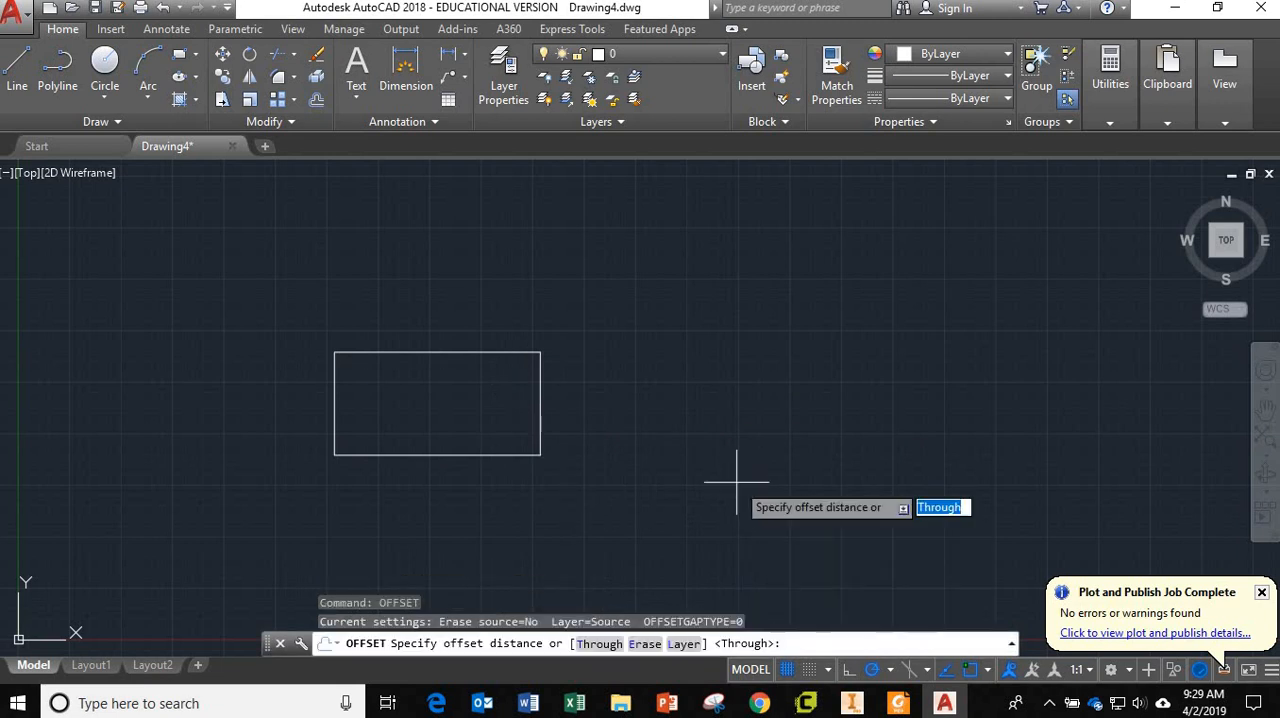
{"action": "type", "text": "0."}
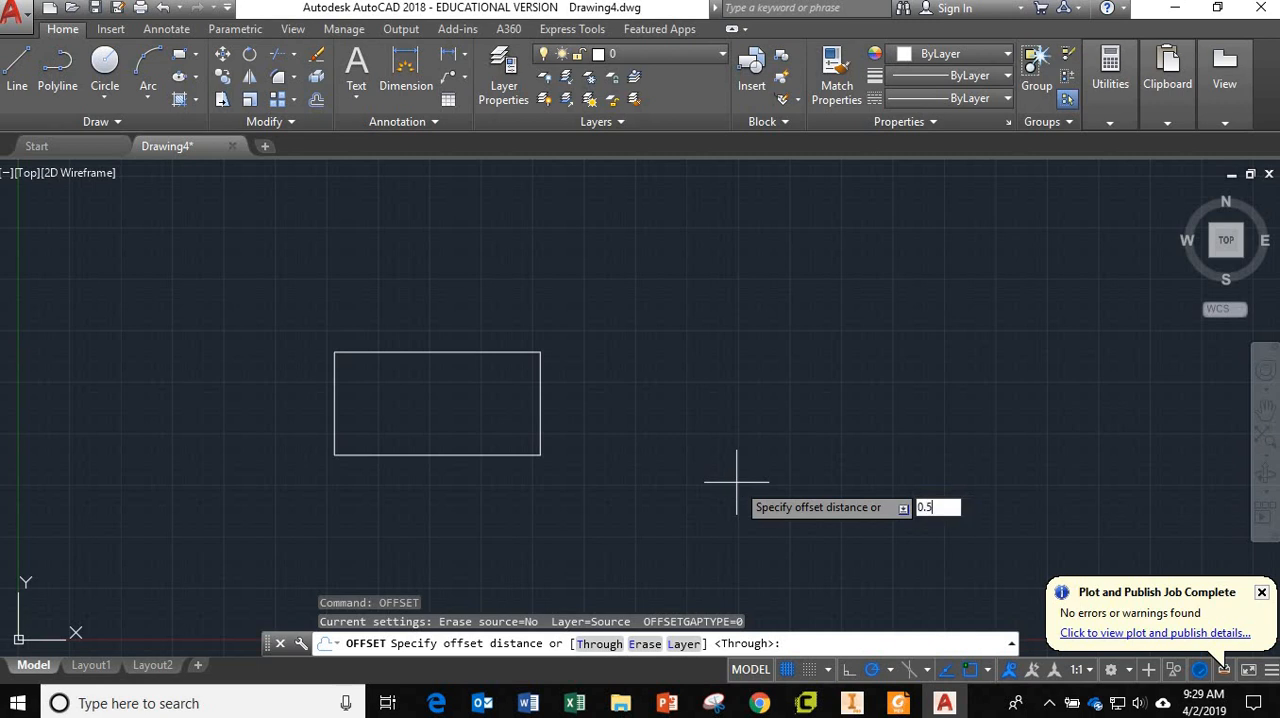
{"action": "type", "text": "5"}
{"action": "key", "text": "Return"}
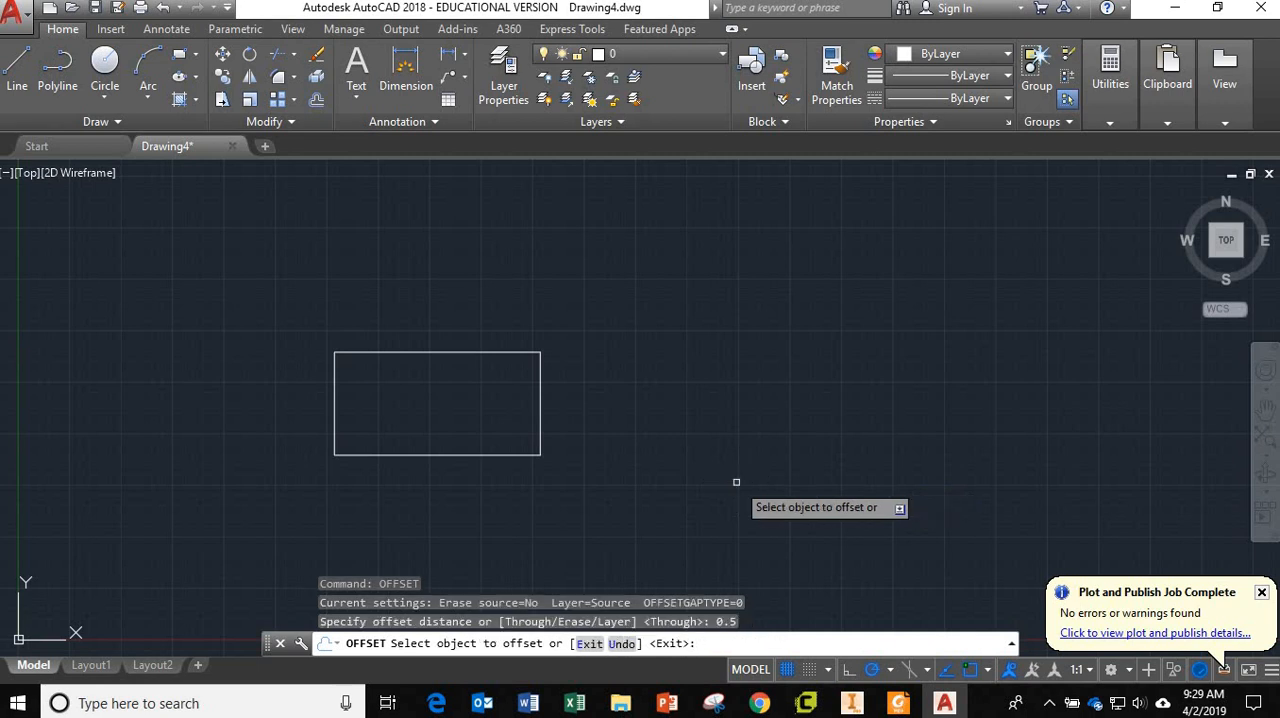
{"action": "left_click", "coordinate": [538, 441]}
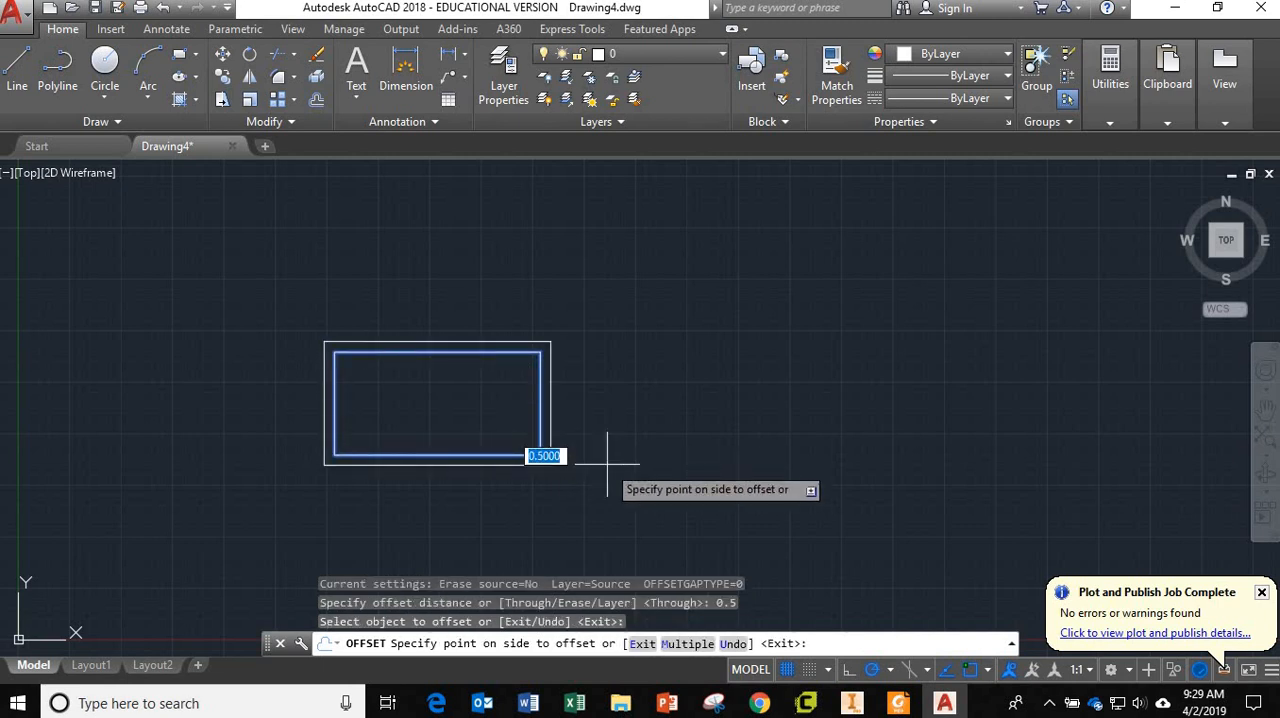
{"action": "left_click", "coordinate": [607, 463]}
{"action": "scroll", "coordinate": [466, 497], "scroll_direction": "down", "scroll_amount": 3}
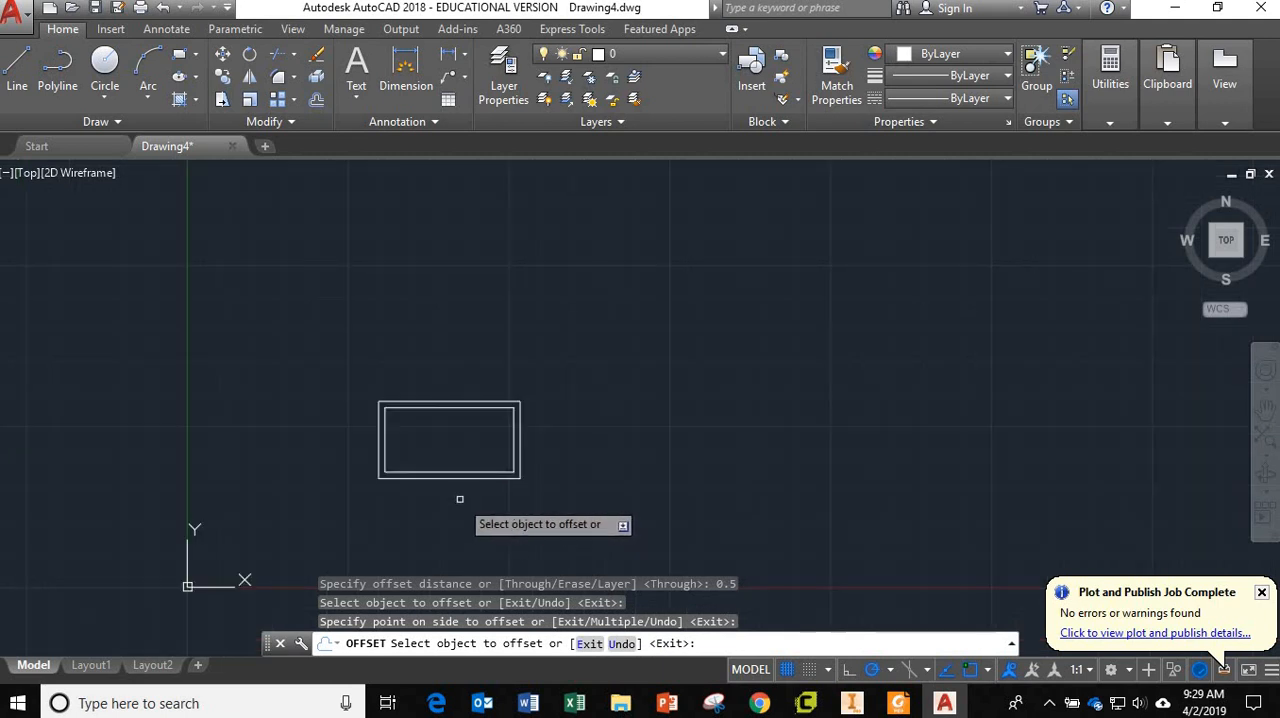
{"action": "scroll", "coordinate": [459, 498], "scroll_direction": "up", "scroll_amount": 4}
{"action": "middle_click_drag", "start_coordinate": [483, 483], "coordinate": [543, 437]}
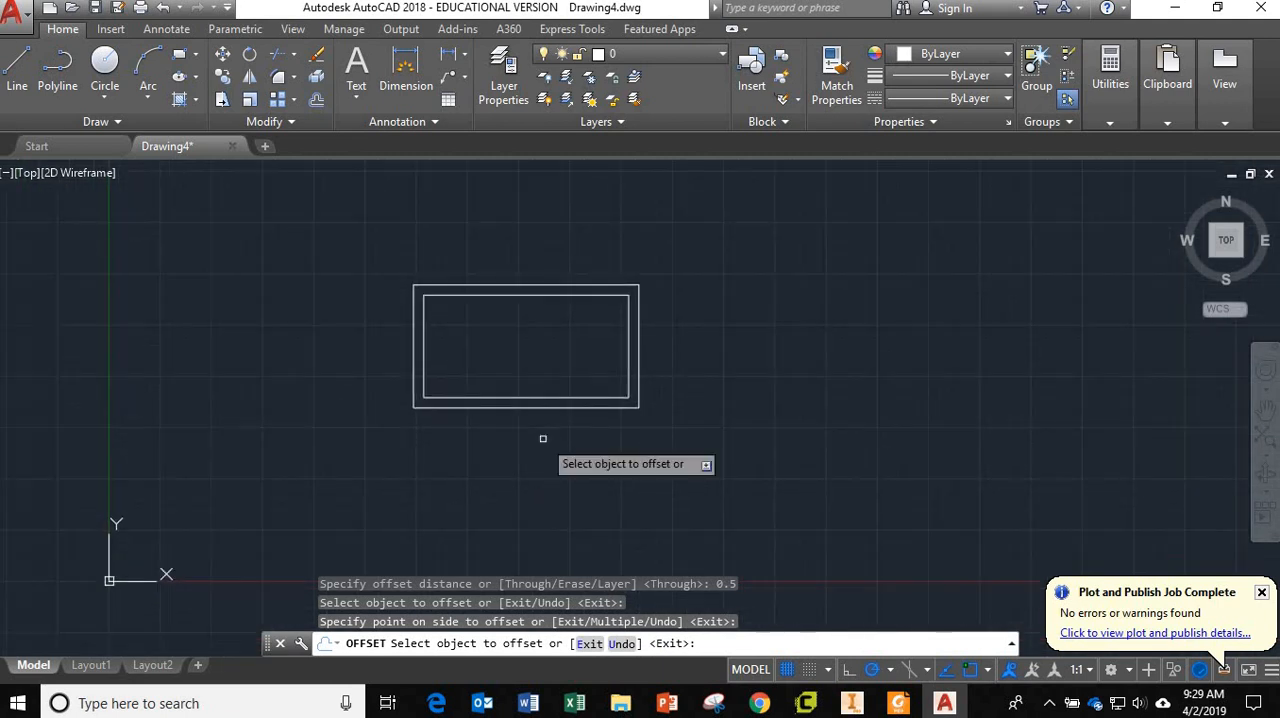
{"action": "key", "text": "Escape"}
{"action": "key", "text": "Escape"}
{"action": "key", "text": "Escape"}
Copy both nested rectangles from their outer upper-left corner to a spot level with the originals, farther along the positive X direction.
{"action": "scroll", "coordinate": [700, 452], "scroll_direction": "down", "scroll_amount": 4}
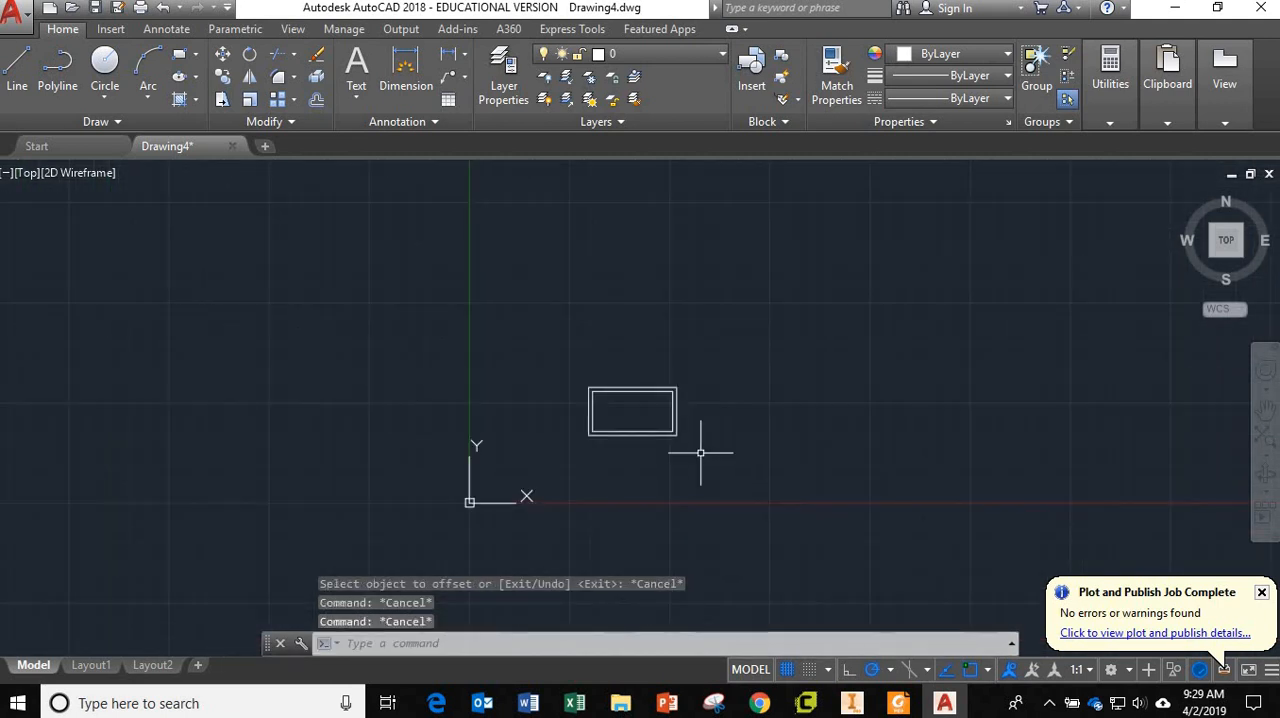
{"action": "middle_click_drag", "start_coordinate": [698, 453], "coordinate": [598, 466]}
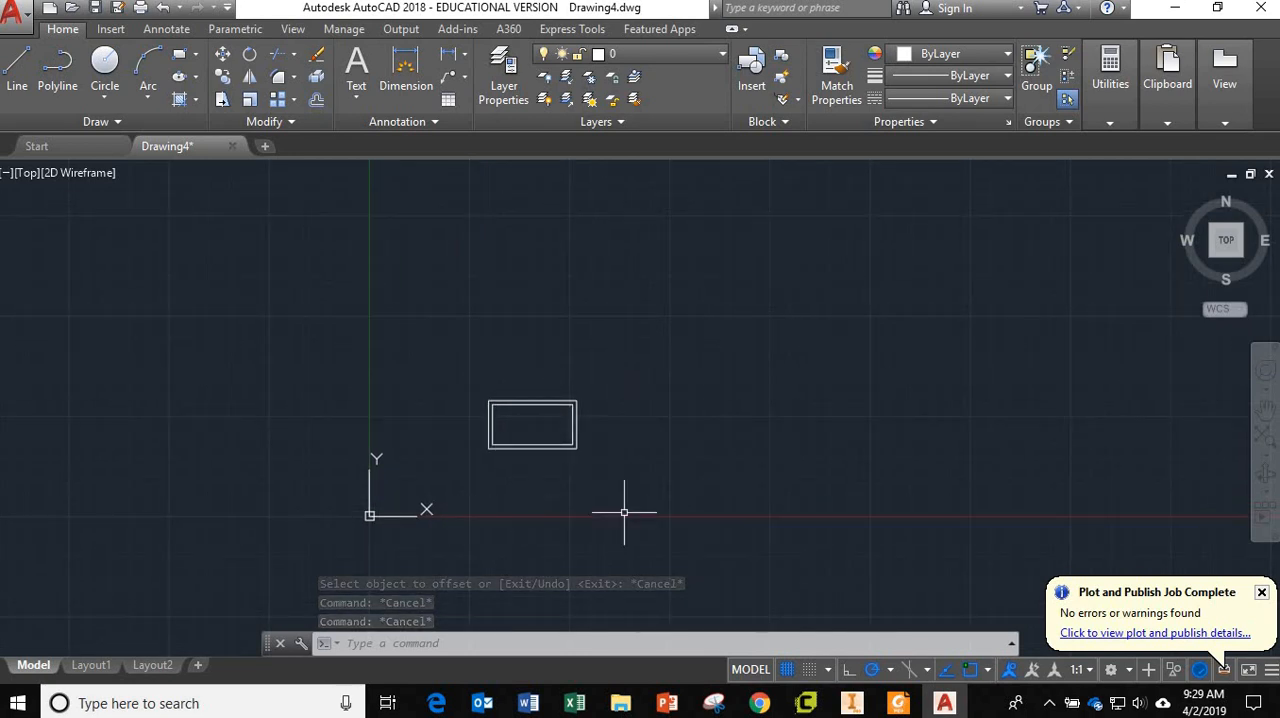
{"action": "type", "text": "copy"}
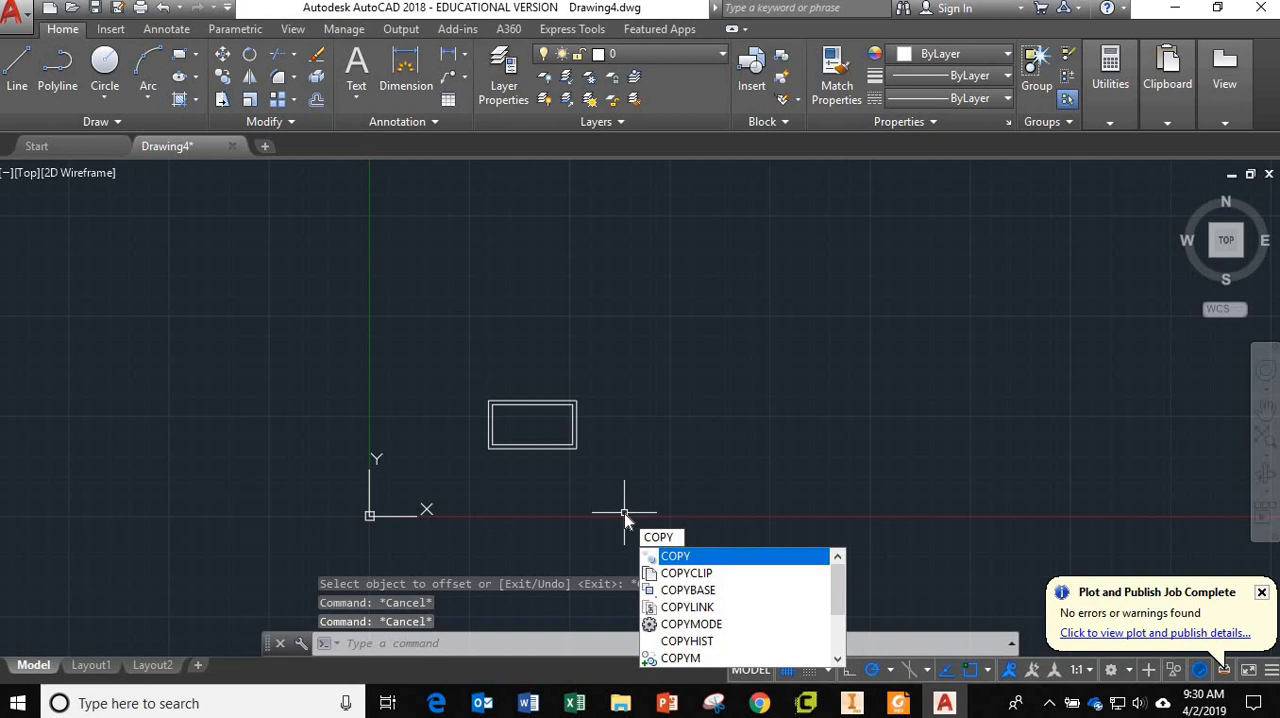
{"action": "key", "text": "Return"}
{"action": "left_click", "coordinate": [611, 469]}
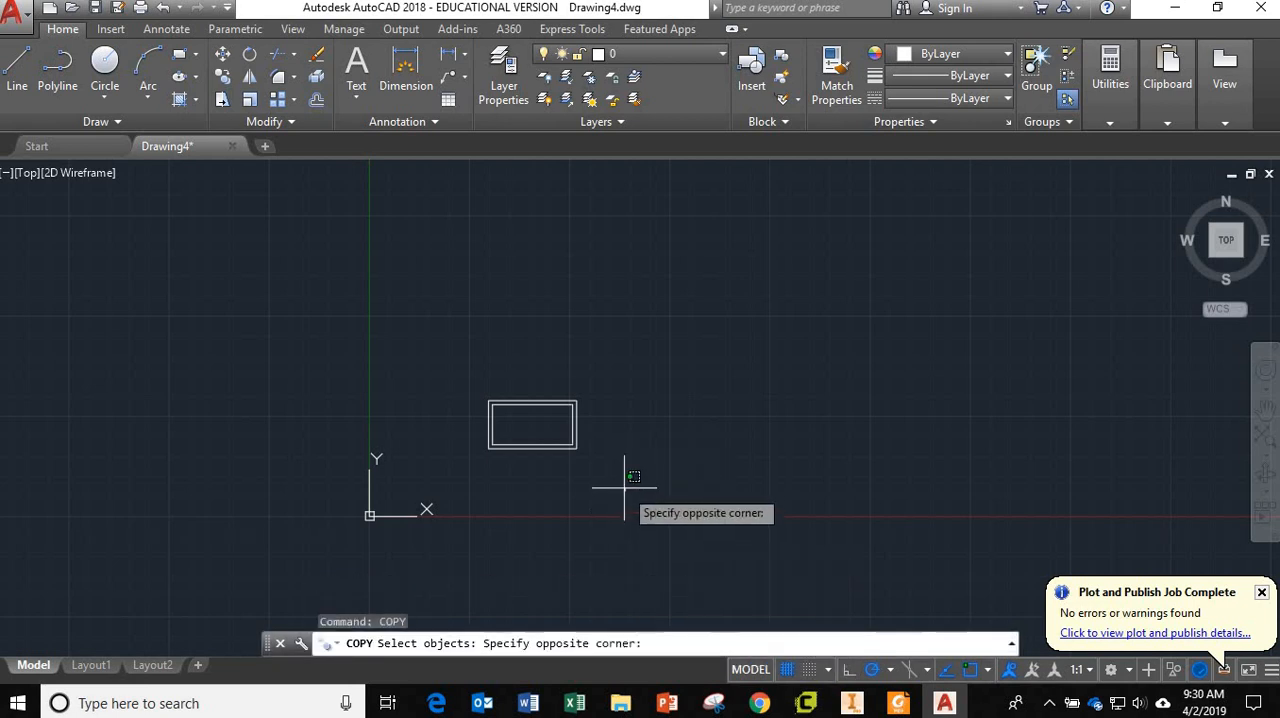
{"action": "left_click", "coordinate": [435, 346]}
{"action": "key", "text": "Return"}
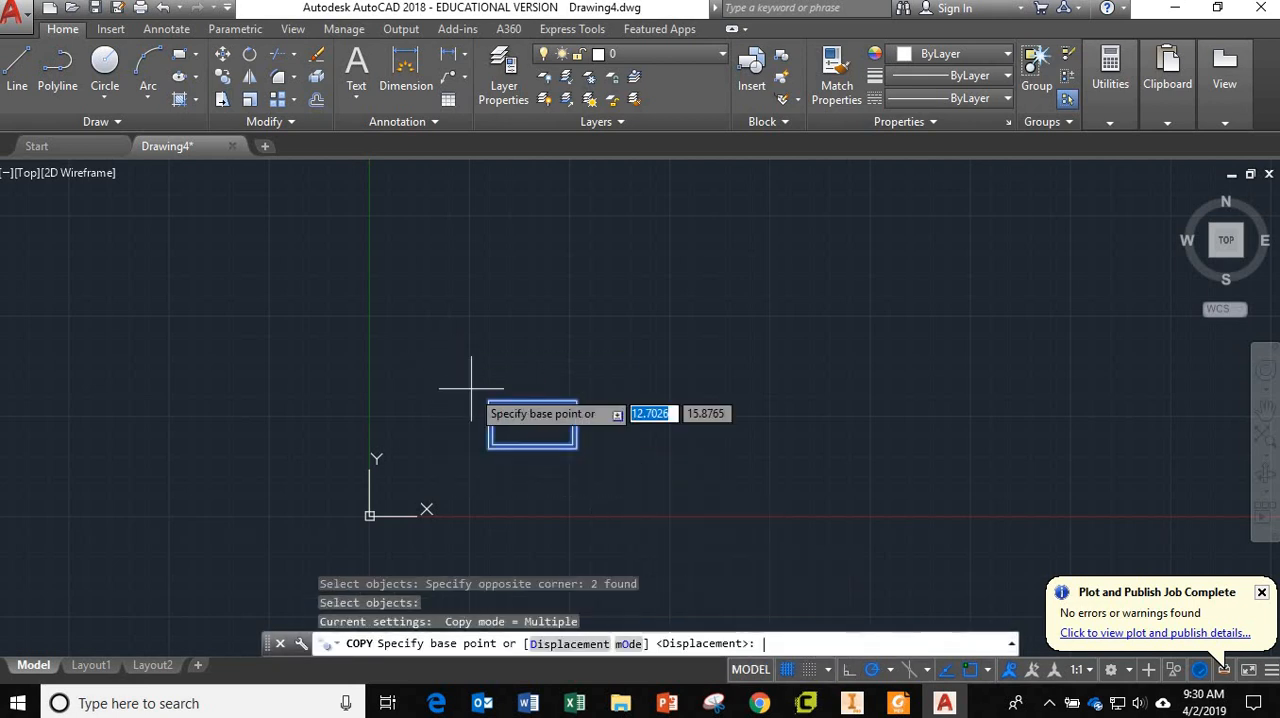
{"action": "left_click", "coordinate": [489, 402]}
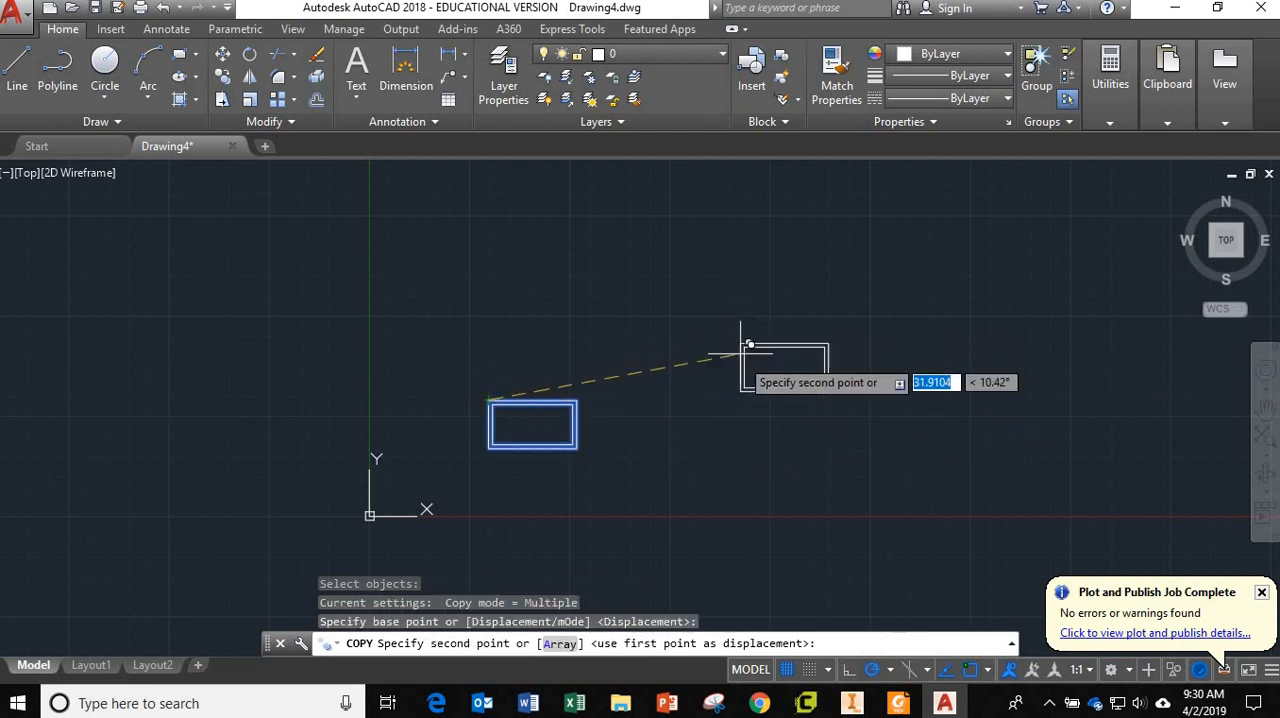
{"action": "left_click", "coordinate": [747, 402]}
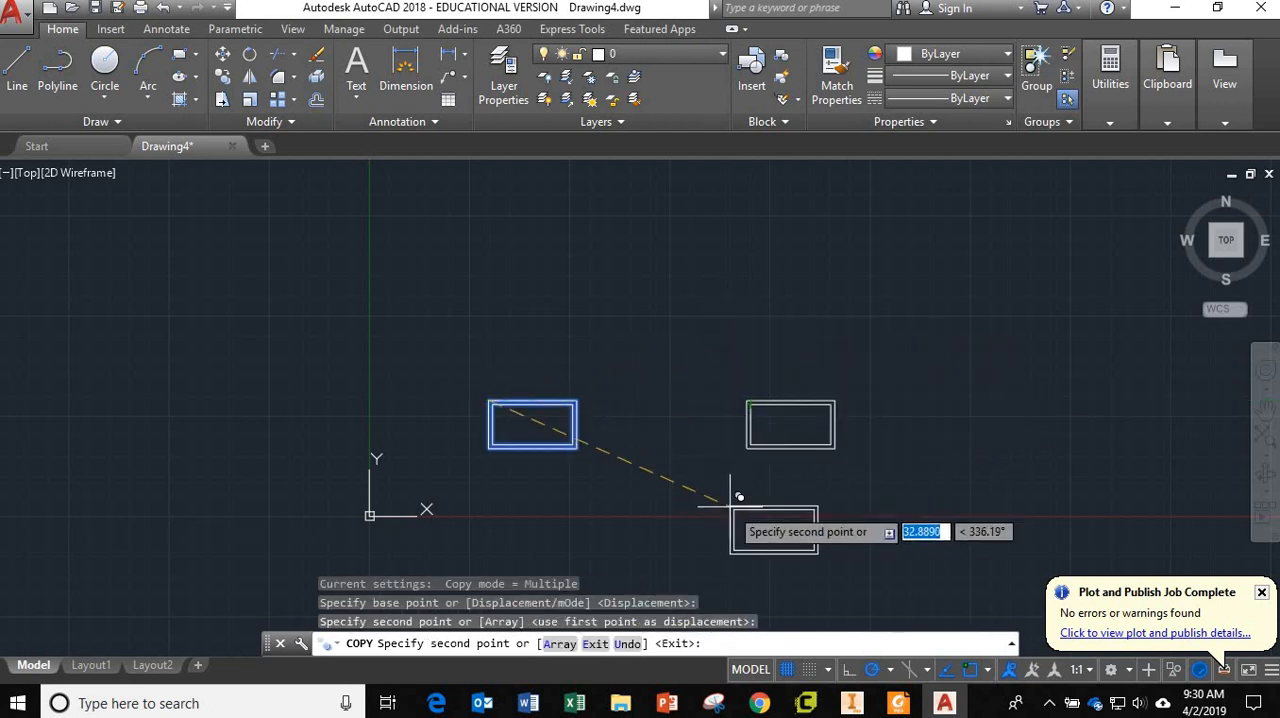
{"action": "key", "text": "Escape"}
{"action": "key", "text": "Escape"}
{"action": "key", "text": "Escape"}
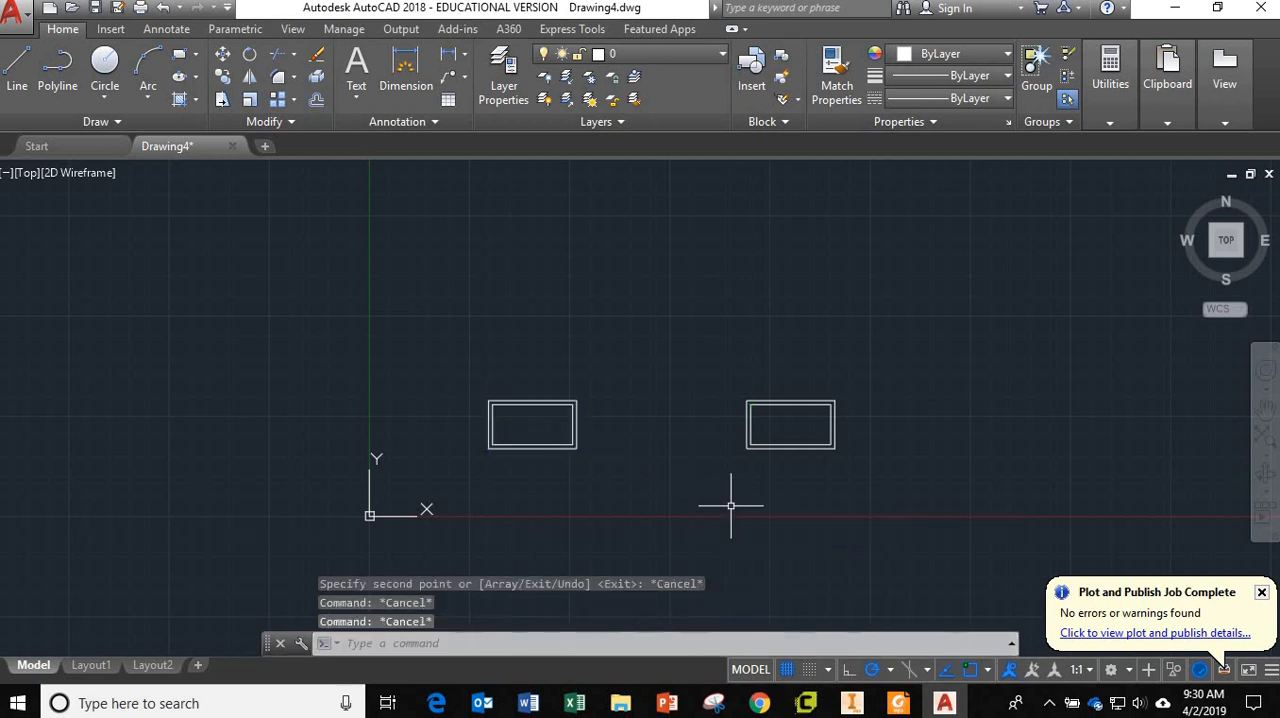
Examine the two rectangle pairs from tilted 3D angles and return to the Top view.
{"action": "scroll", "coordinate": [777, 476], "scroll_direction": "down", "scroll_amount": 2}
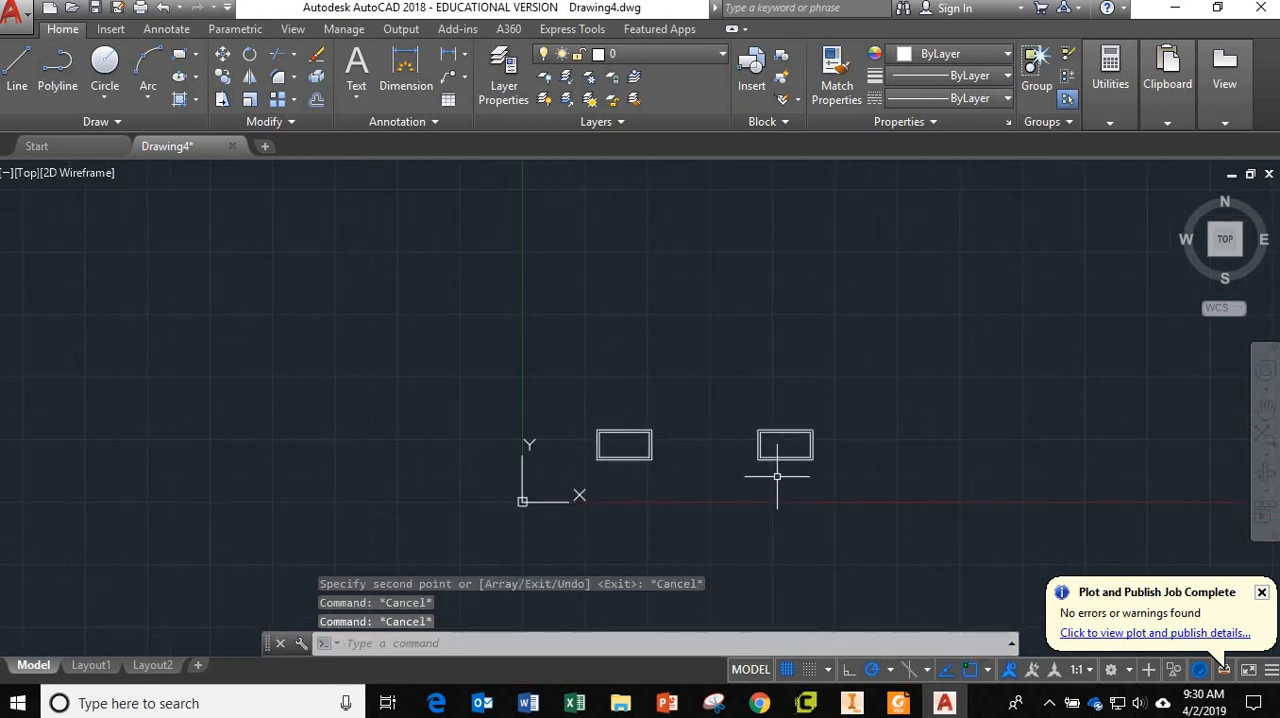
{"action": "scroll", "coordinate": [777, 476], "scroll_direction": "up", "scroll_amount": 2}
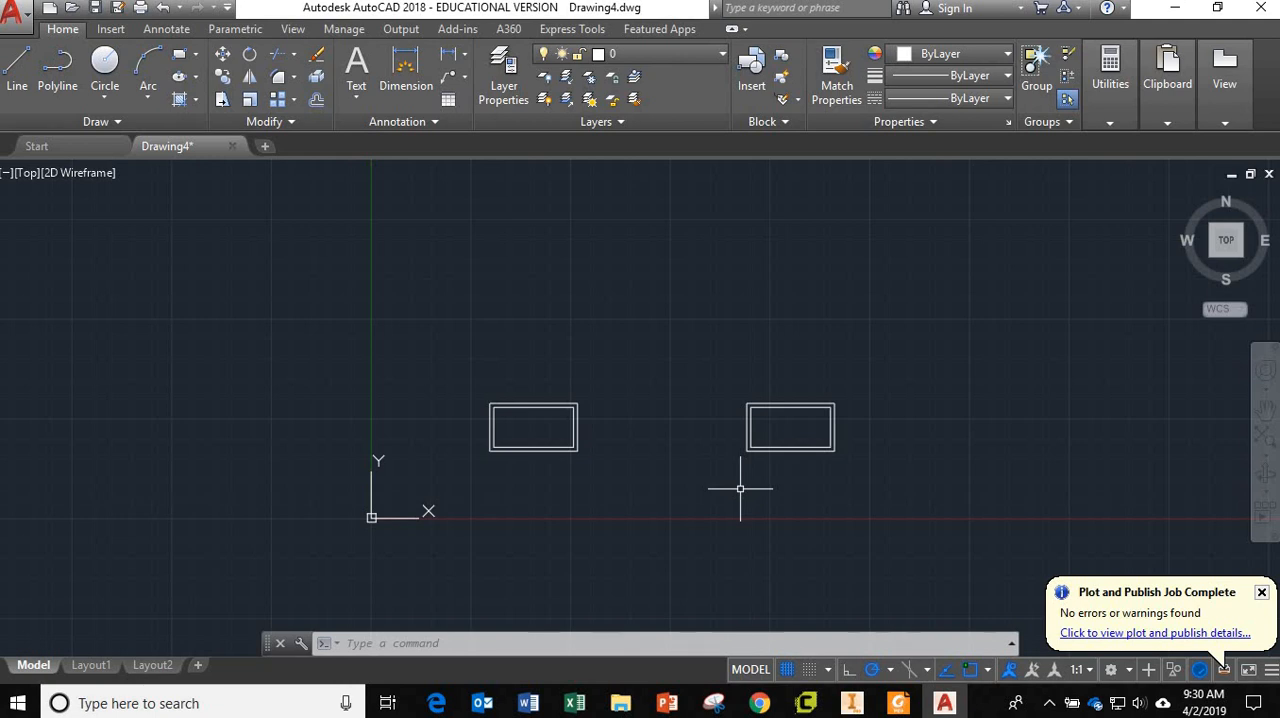
{"action": "mouse_move", "coordinate": [740, 490]}
{"action": "middle_mouse_down", "text": "shift"}
{"action": "mouse_move", "coordinate": [743, 363]}
{"action": "mouse_move", "coordinate": [719, 318]}
{"action": "mouse_move", "coordinate": [757, 357]}
{"action": "mouse_move", "coordinate": [697, 357]}
{"action": "mouse_move", "coordinate": [757, 320]}
{"action": "mouse_move", "coordinate": [734, 350]}
{"action": "mouse_move", "coordinate": [745, 358]}
{"action": "middle_mouse_up", "text": "shift"}
{"action": "key", "text": "Escape"}
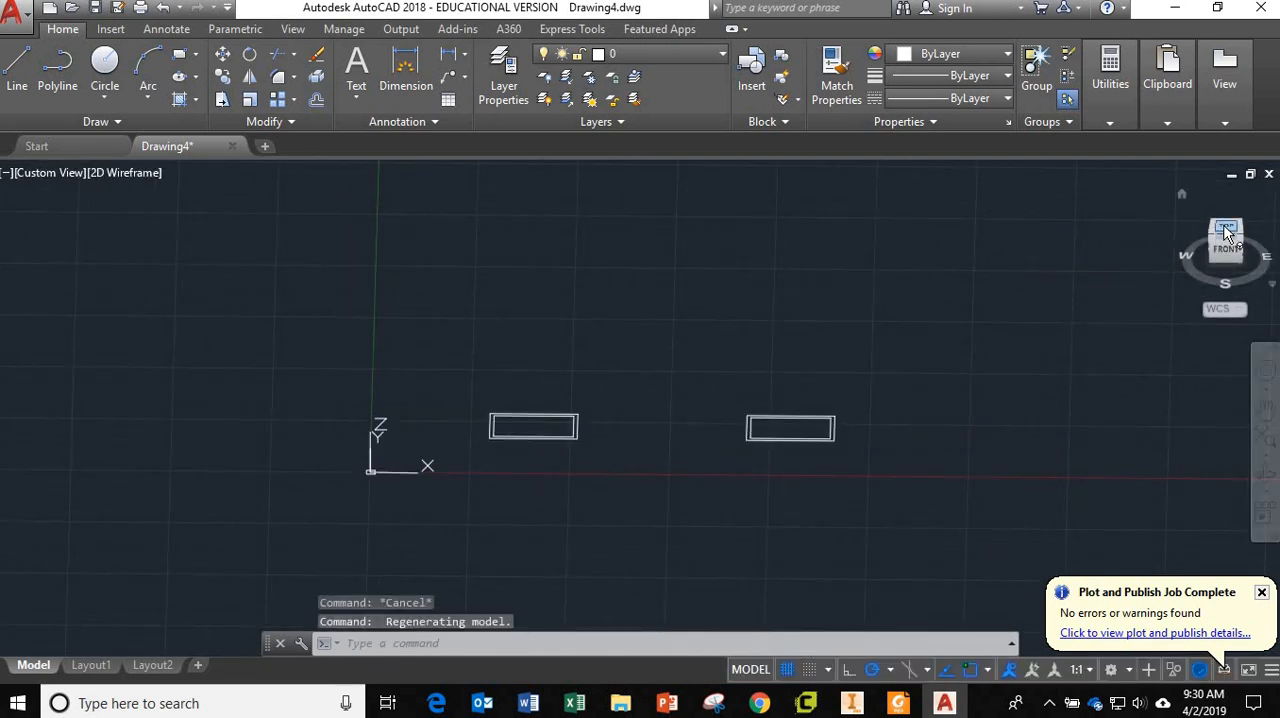
{"action": "left_click", "coordinate": [1228, 232]}
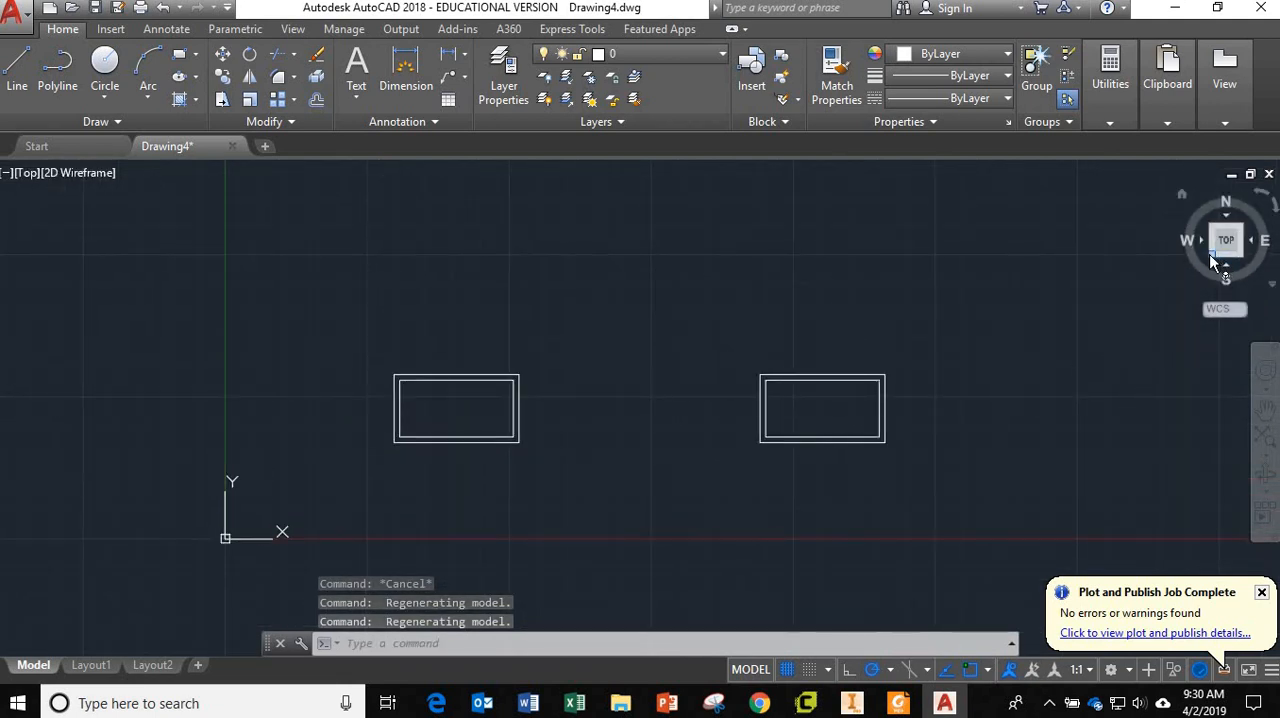
{"action": "mouse_move", "coordinate": [1213, 261]}
{"action": "left_mouse_down"}
{"action": "mouse_move", "coordinate": [1240, 180]}
{"action": "mouse_move", "coordinate": [1263, 211]}
{"action": "mouse_move", "coordinate": [1177, 243]}
{"action": "mouse_move", "coordinate": [1165, 205]}
{"action": "mouse_move", "coordinate": [1205, 226]}
{"action": "mouse_move", "coordinate": [1178, 269]}
{"action": "mouse_move", "coordinate": [1194, 246]}
{"action": "mouse_move", "coordinate": [1192, 264]}
{"action": "left_mouse_up"}
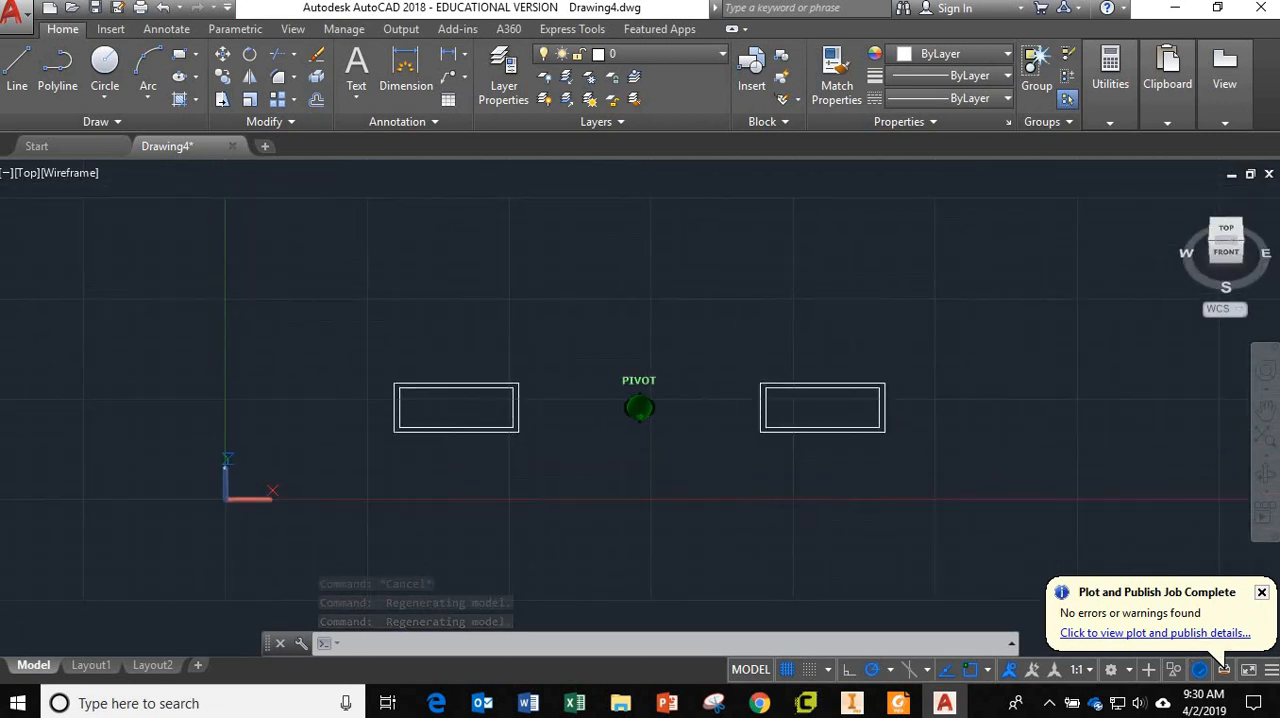
{"action": "left_click", "coordinate": [1228, 231]}
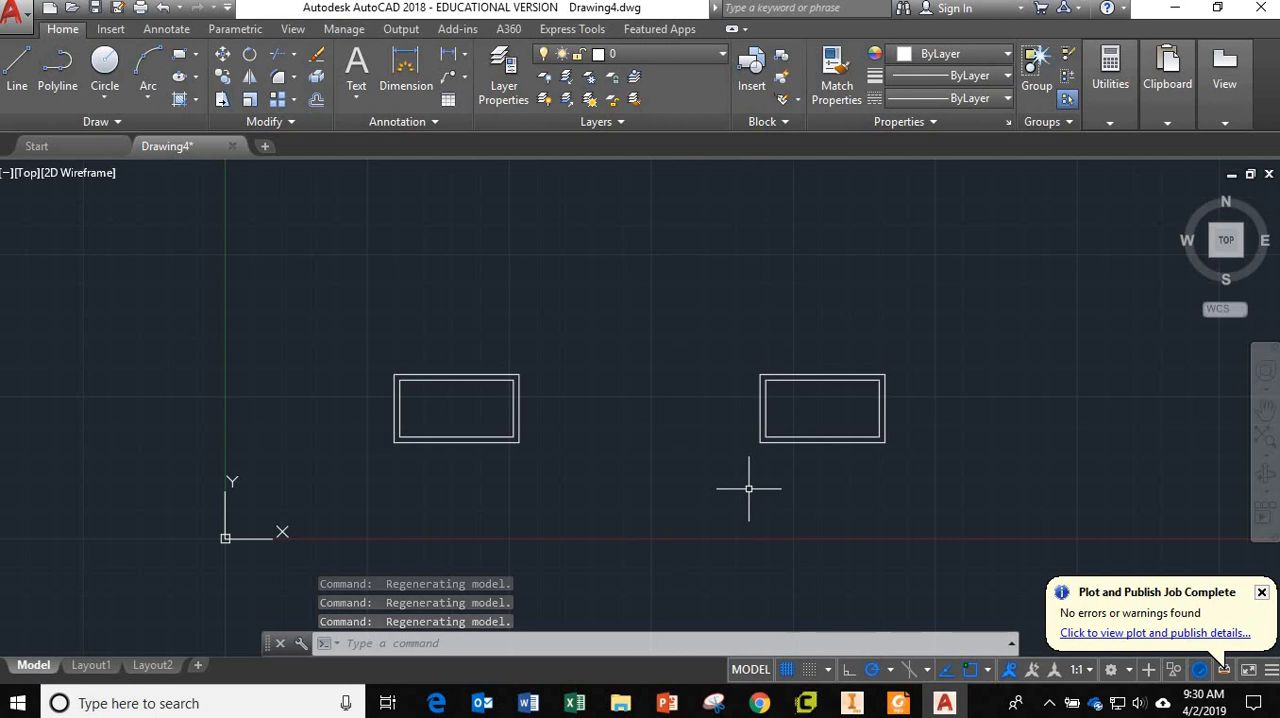
Presspull the band between the two nested rectangles of the copied pair upward about 4.04 from a tilted 3D view.
{"action": "middle_click_drag", "start_coordinate": [748, 489], "coordinate": [711, 366], "text": "shift"}
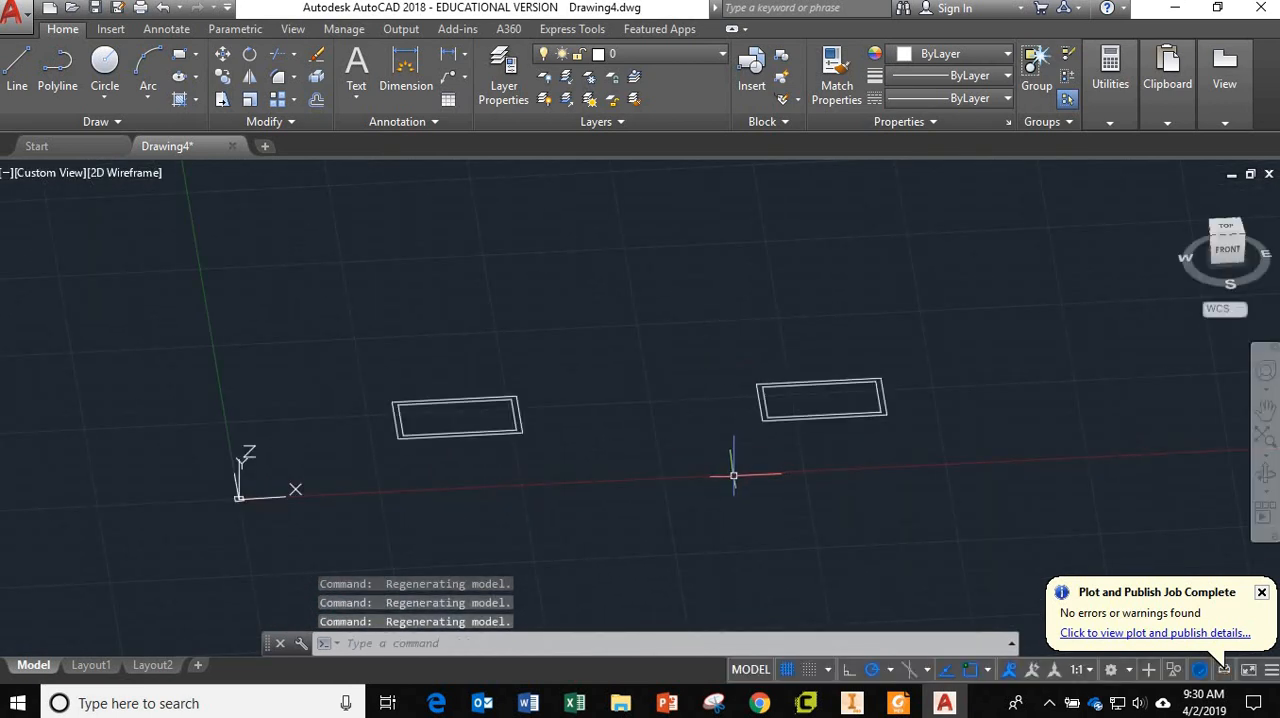
{"action": "type", "text": "pres"}
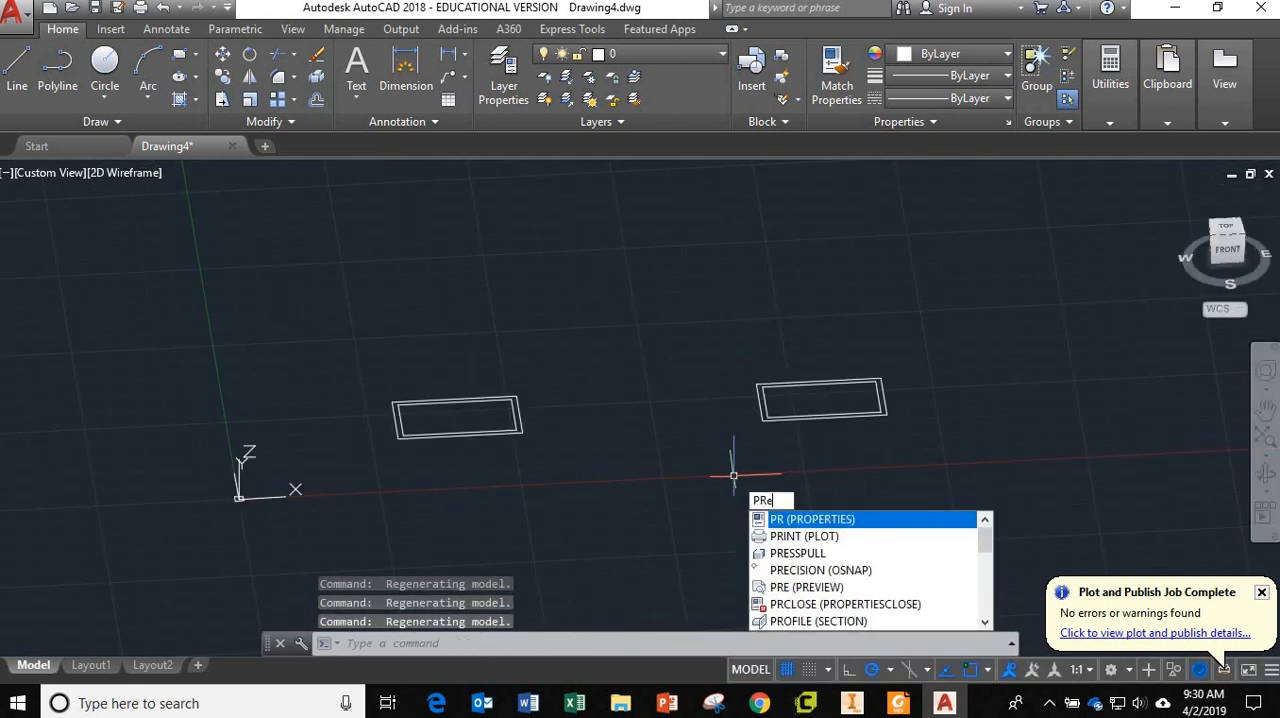
{"action": "type", "text": "s"}
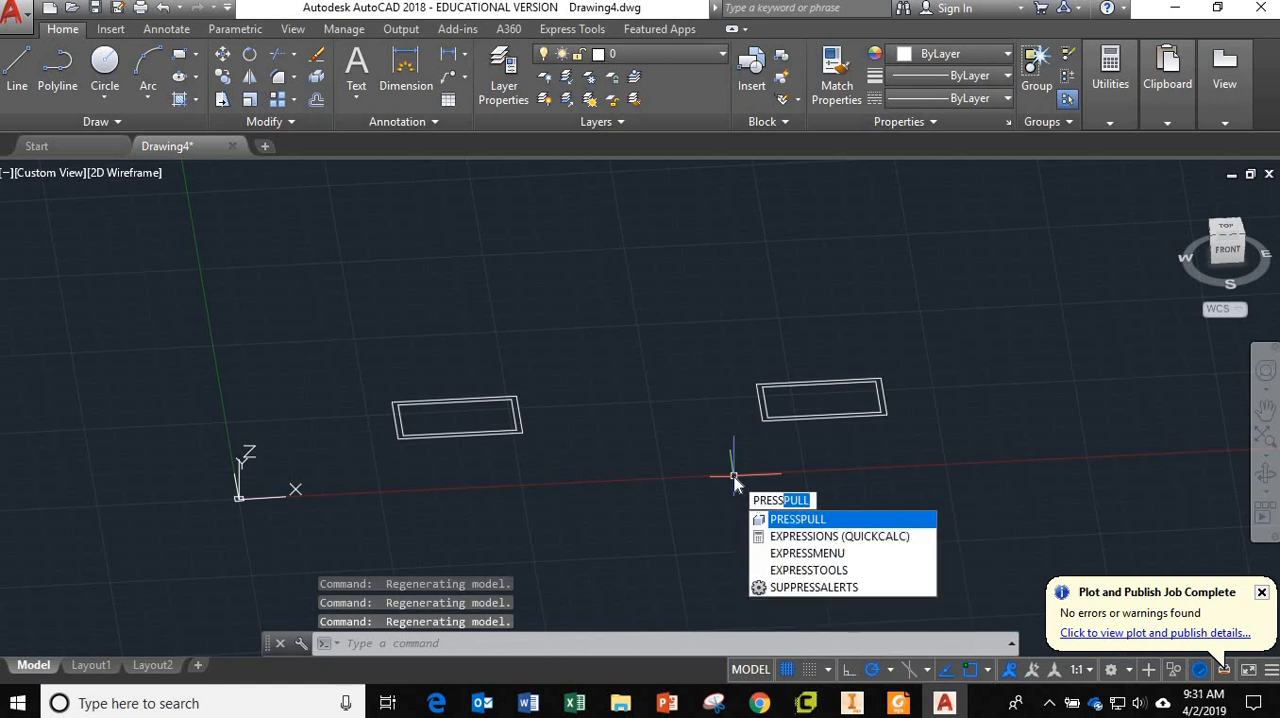
{"action": "key", "text": "Return"}
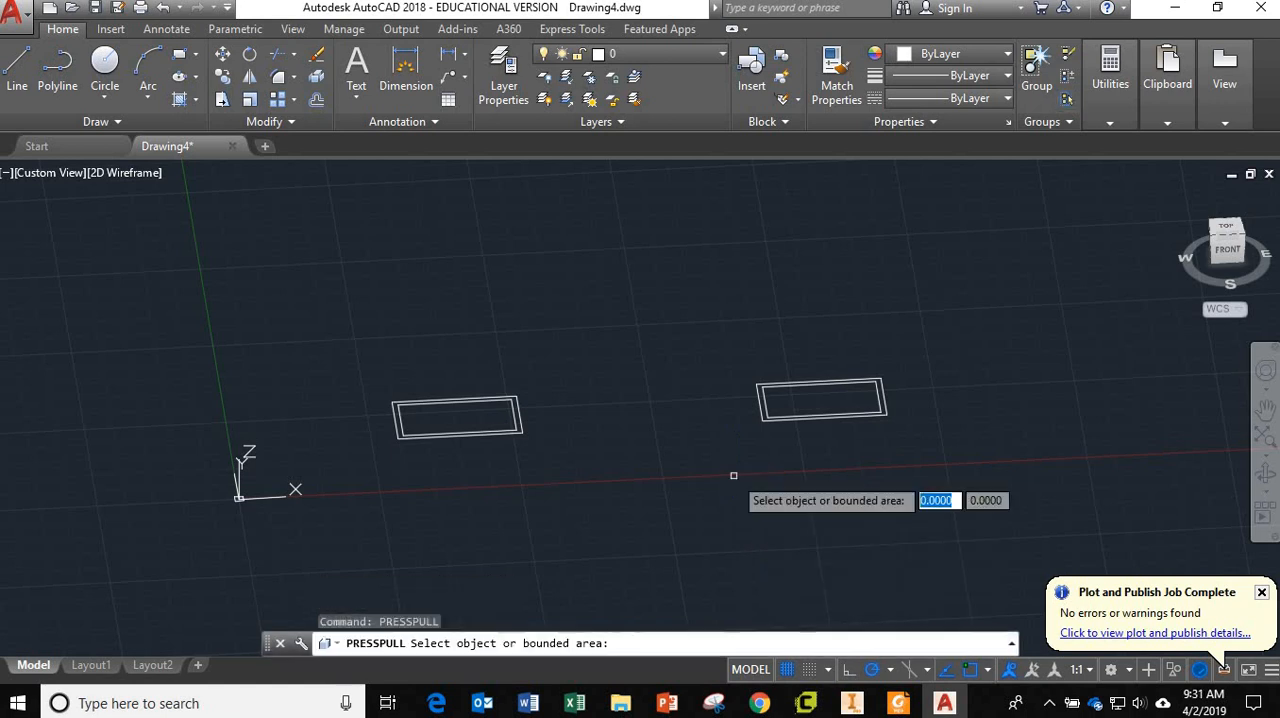
{"action": "scroll", "coordinate": [778, 405], "scroll_direction": "up", "scroll_amount": 6}
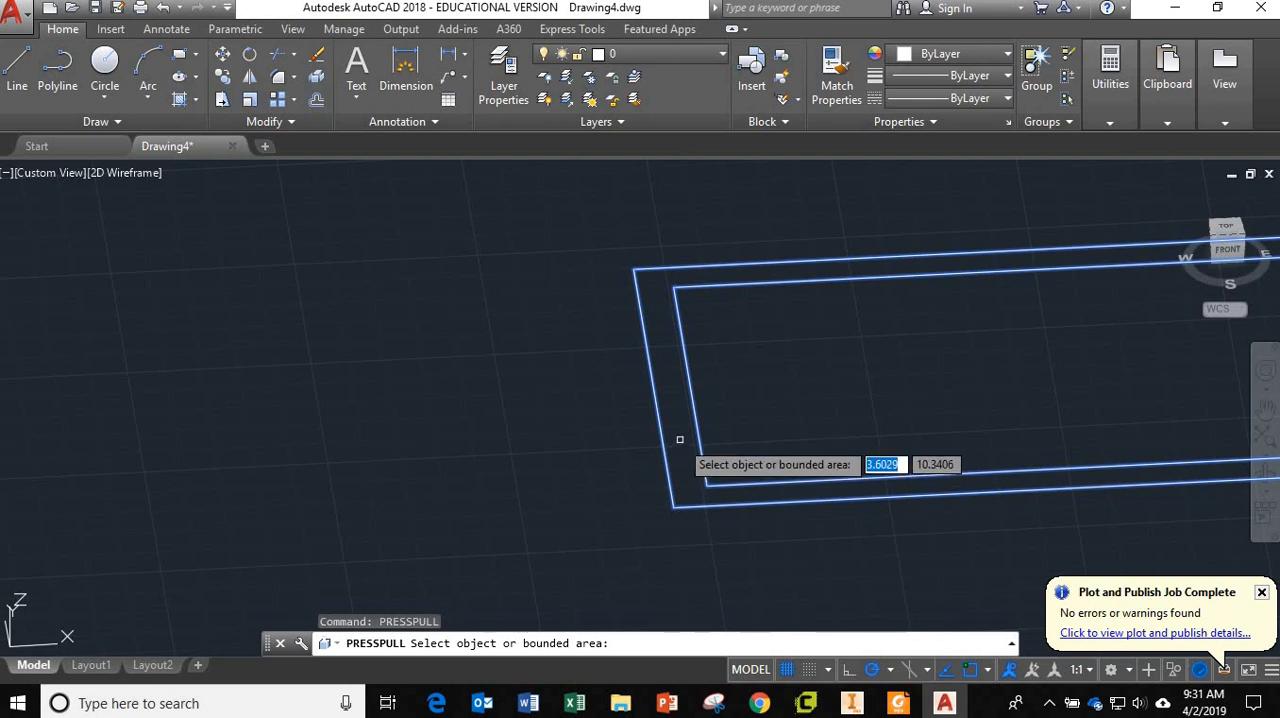
{"action": "left_click", "coordinate": [679, 439]}
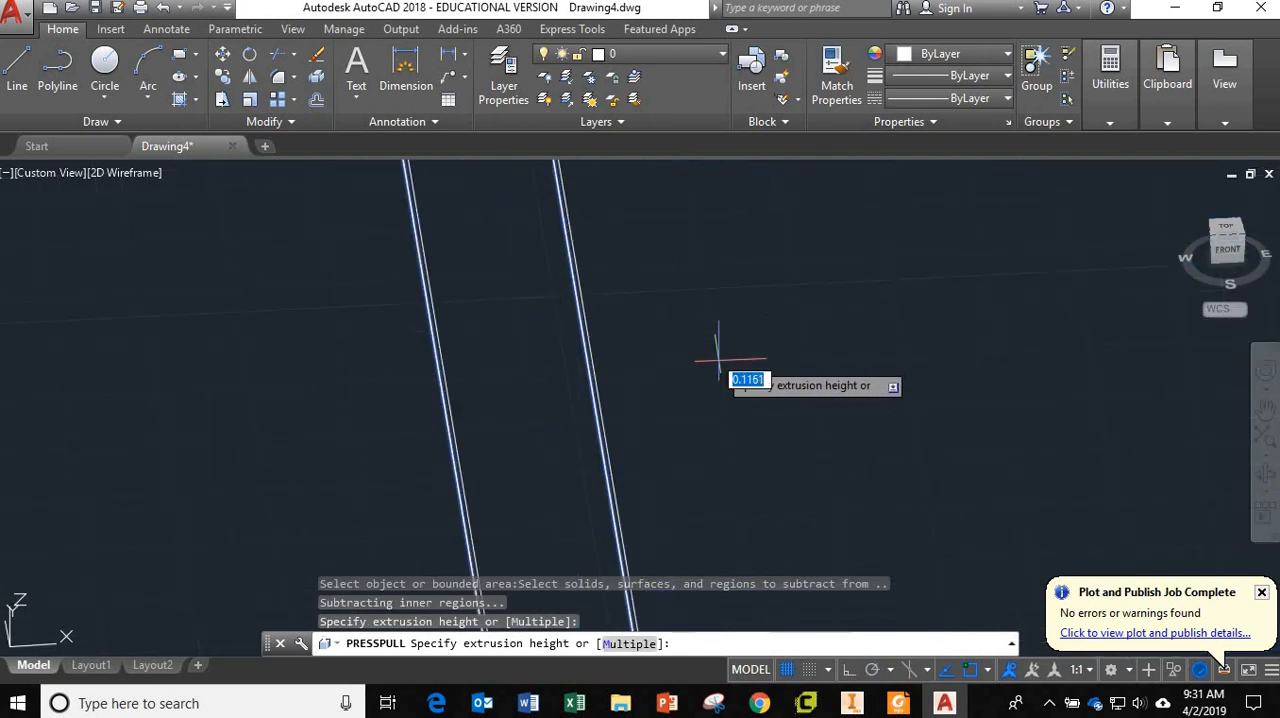
{"action": "scroll", "coordinate": [716, 358], "scroll_direction": "down", "scroll_amount": 2}
{"action": "scroll", "coordinate": [718, 358], "scroll_direction": "down", "scroll_amount": 4}
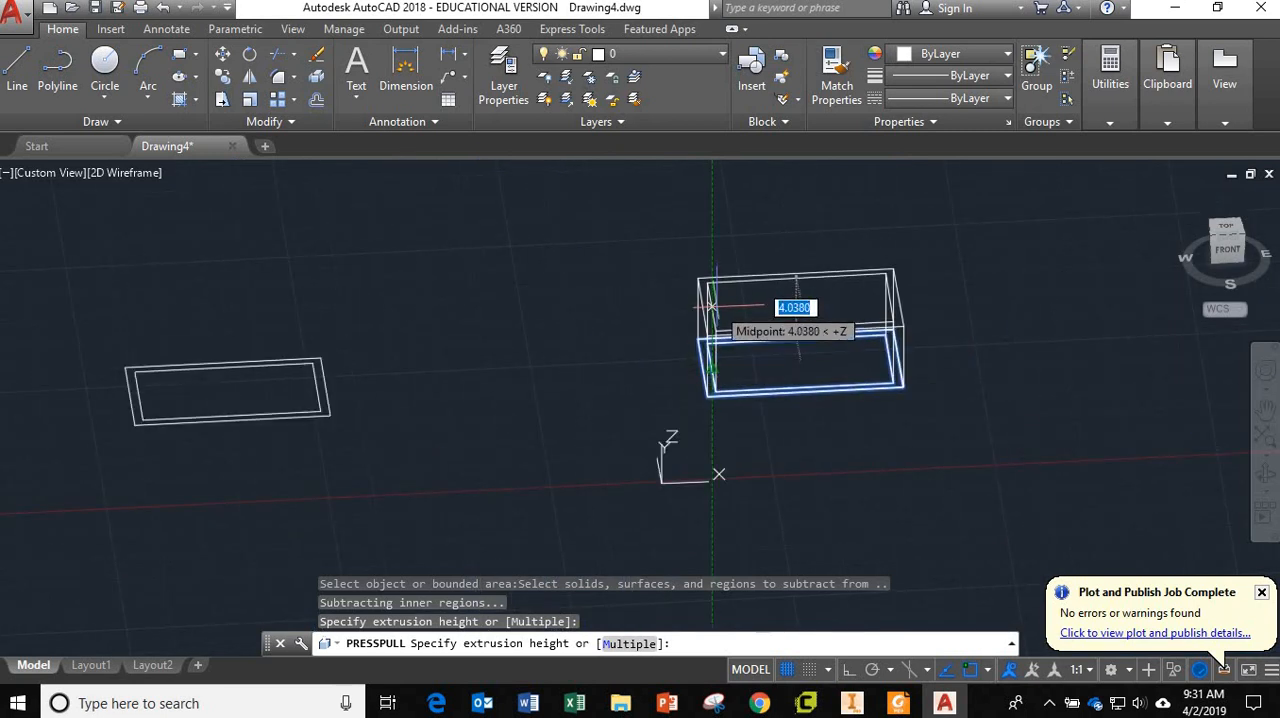
{"action": "left_click", "coordinate": [716, 307]}
{"action": "scroll", "coordinate": [560, 478], "scroll_direction": "down", "scroll_amount": 2}
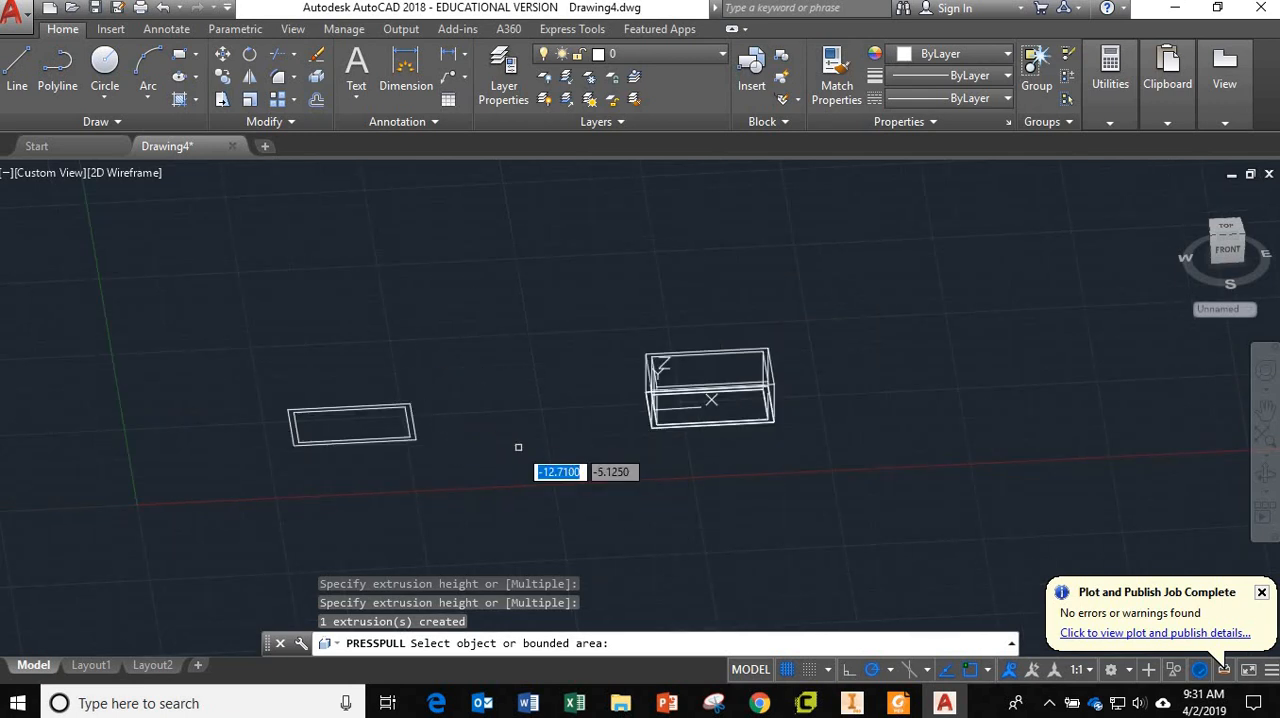
{"action": "key", "text": "Escape"}
{"action": "key", "text": "Escape"}
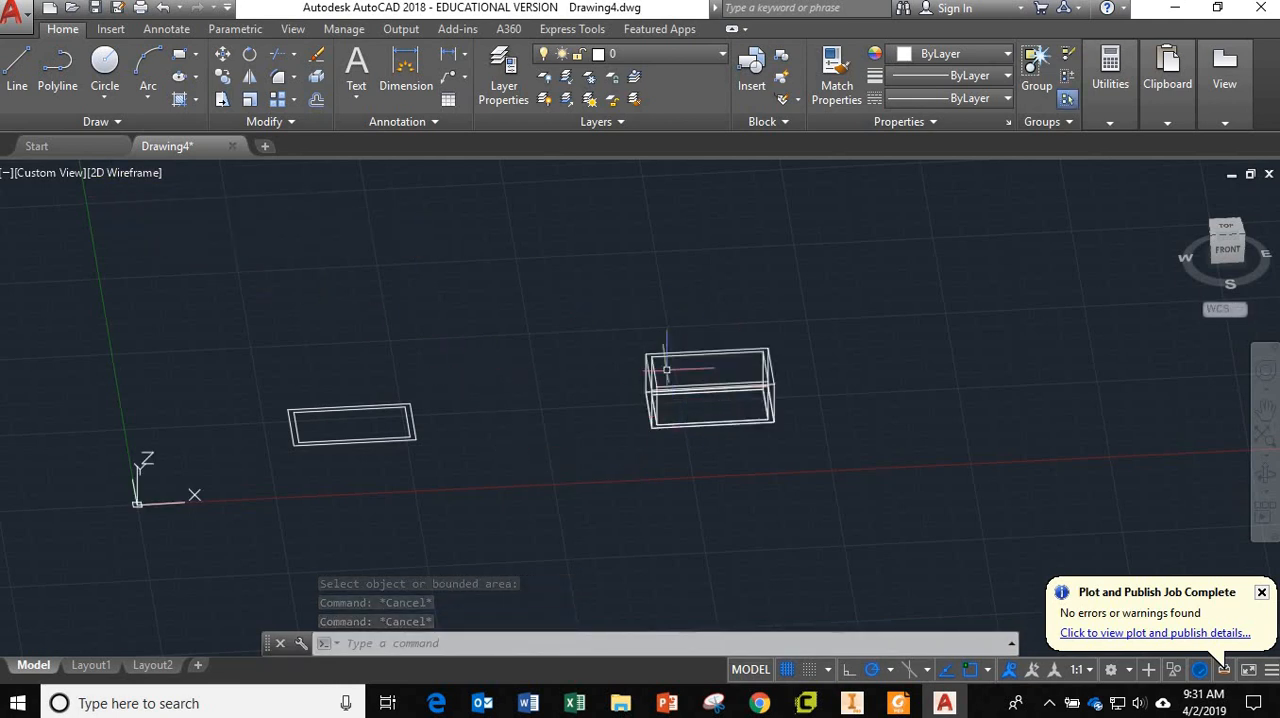
Set the visual style to Shaded with edges, inspect the extruded frame from an angle and return to the Top view.
{"action": "left_click", "coordinate": [103, 175]}
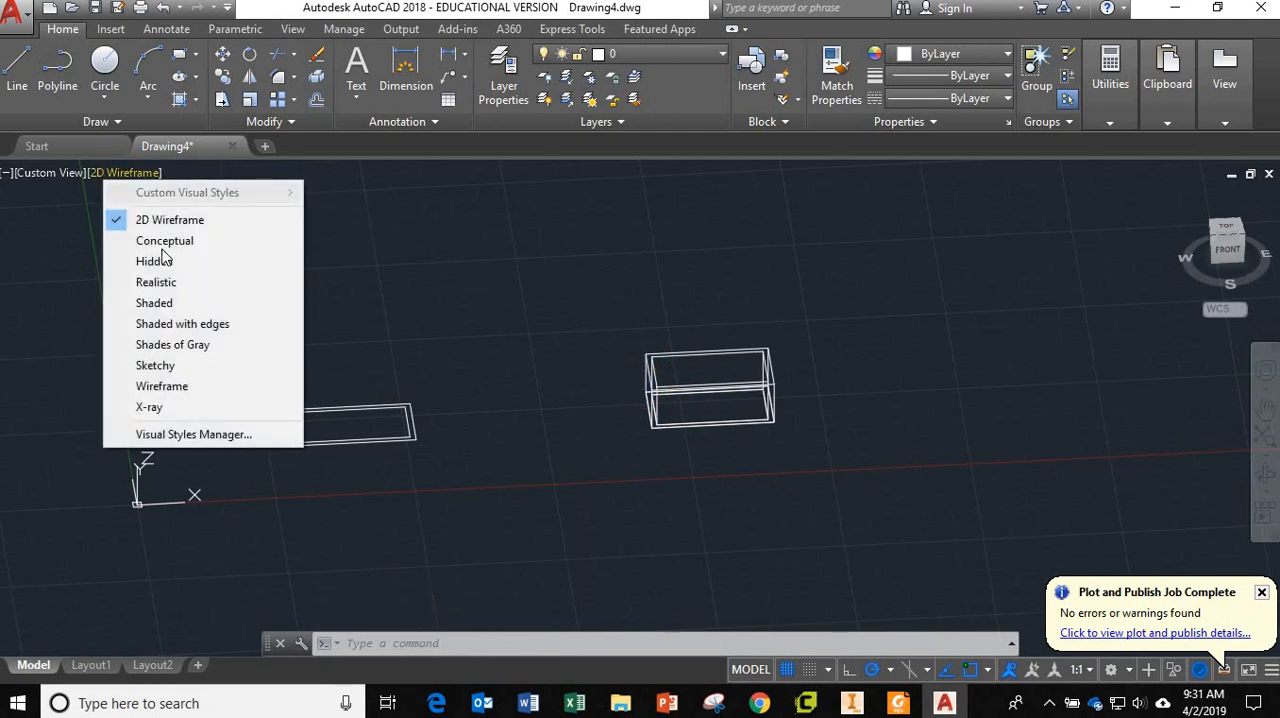
{"action": "left_click", "coordinate": [185, 324]}
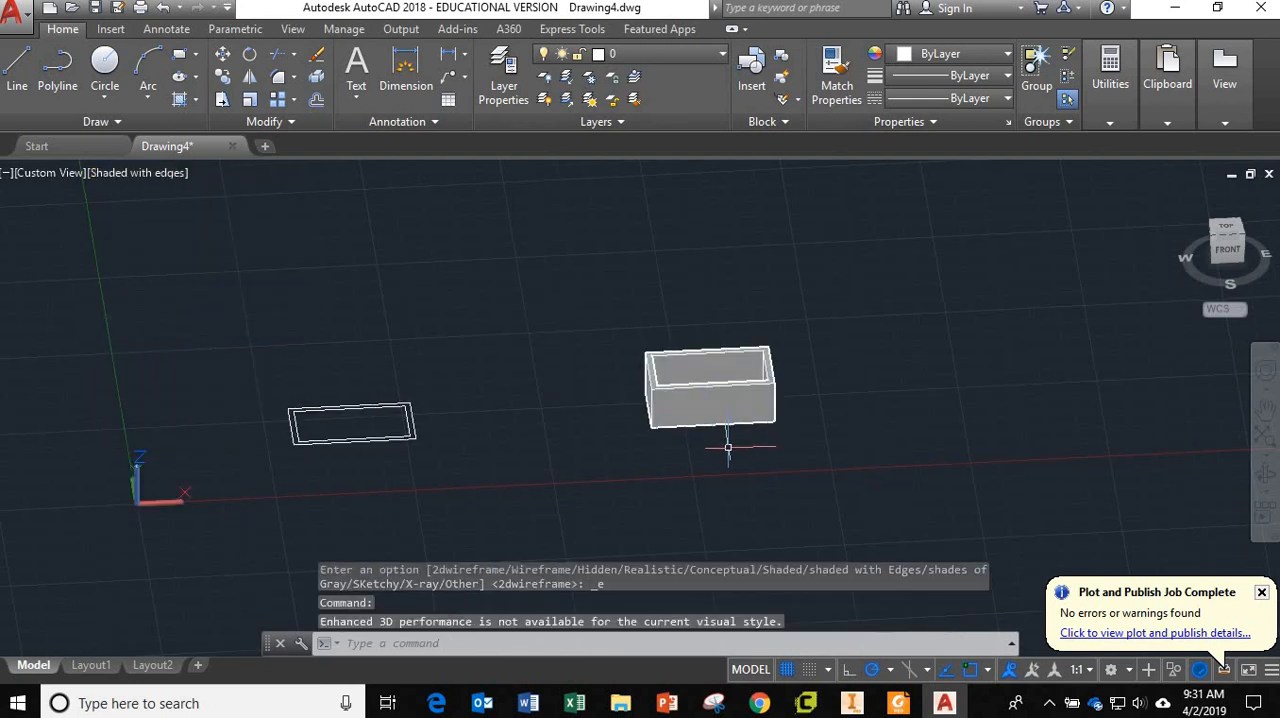
{"action": "mouse_move", "coordinate": [613, 449]}
{"action": "middle_mouse_down", "text": "shift"}
{"action": "mouse_move", "coordinate": [600, 471]}
{"action": "mouse_move", "coordinate": [617, 509]}
{"action": "mouse_move", "coordinate": [526, 509]}
{"action": "mouse_move", "coordinate": [491, 452]}
{"action": "mouse_move", "coordinate": [551, 477]}
{"action": "mouse_move", "coordinate": [691, 463]}
{"action": "mouse_move", "coordinate": [610, 450]}
{"action": "middle_mouse_up", "text": "shift"}
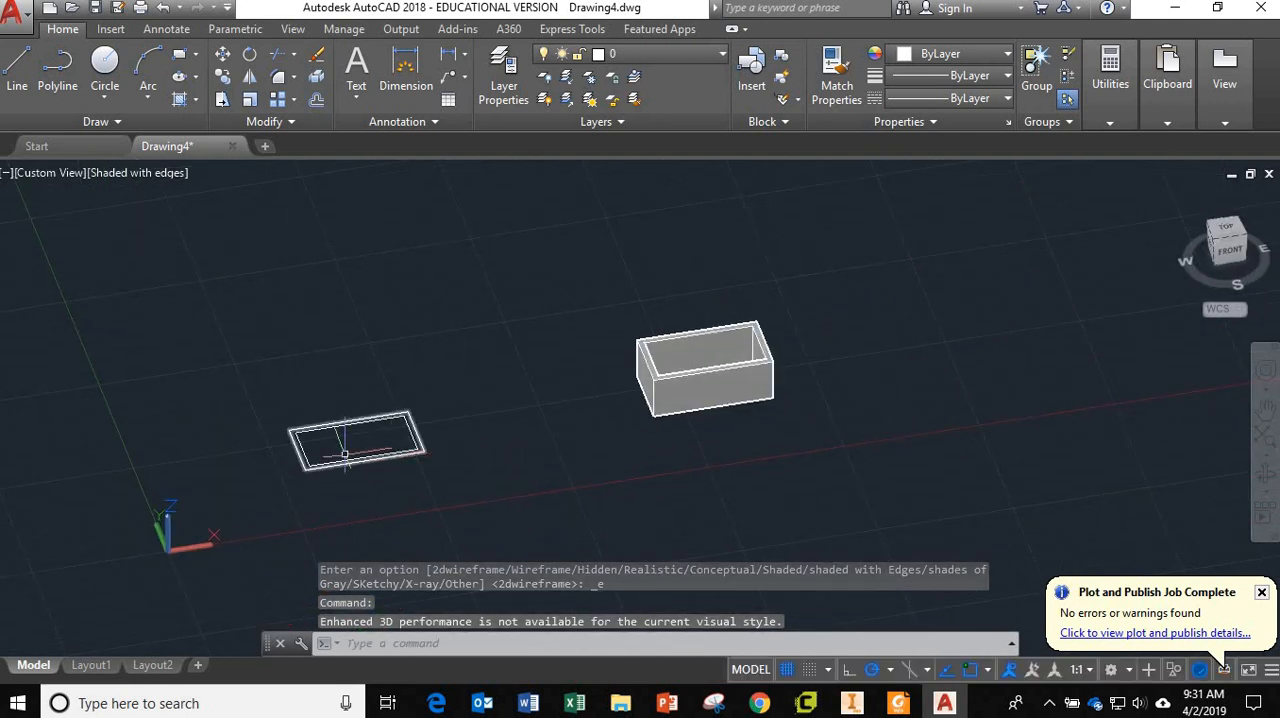
{"action": "mouse_move", "coordinate": [513, 449]}
{"action": "middle_mouse_down", "text": "shift"}
{"action": "mouse_move", "coordinate": [545, 440]}
{"action": "mouse_move", "coordinate": [600, 371]}
{"action": "mouse_move", "coordinate": [726, 478]}
{"action": "mouse_move", "coordinate": [694, 448]}
{"action": "middle_mouse_up", "text": "shift"}
{"action": "left_click", "coordinate": [1226, 232]}
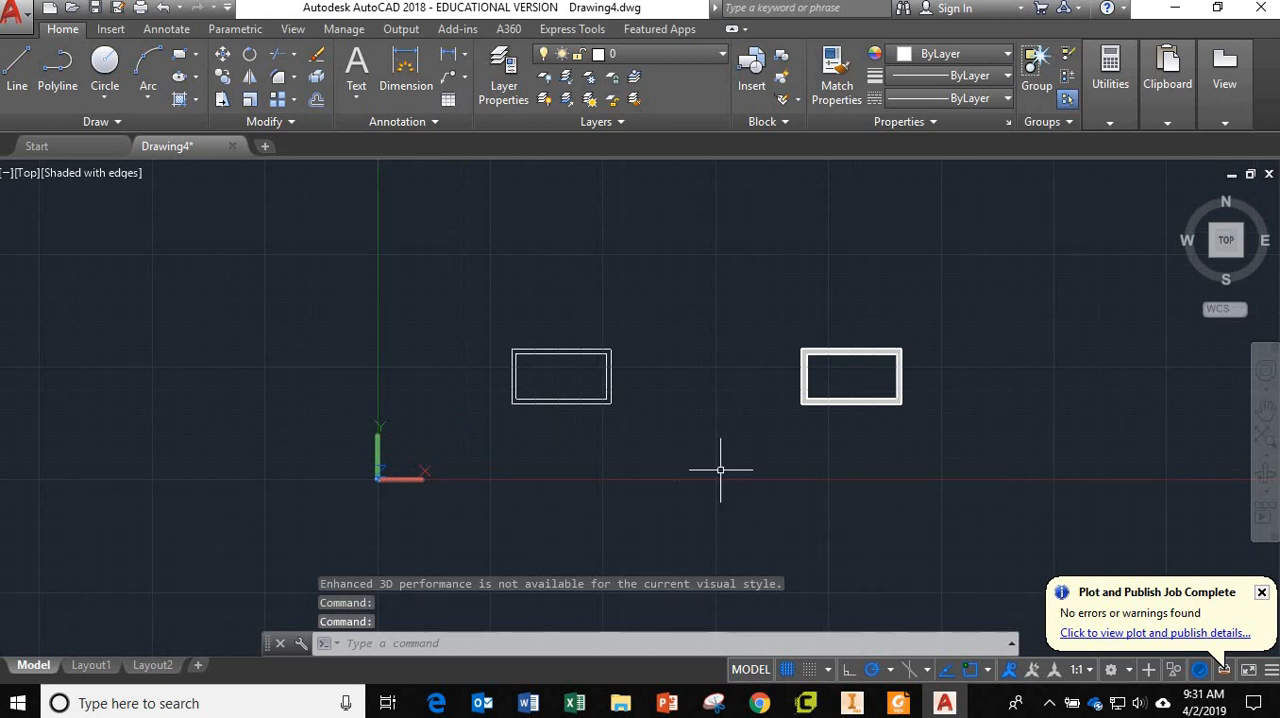
Draw a circle of radius 10 in the empty area above the two rectangle pairs.
{"action": "middle_click_drag", "start_coordinate": [723, 466], "coordinate": [664, 445]}
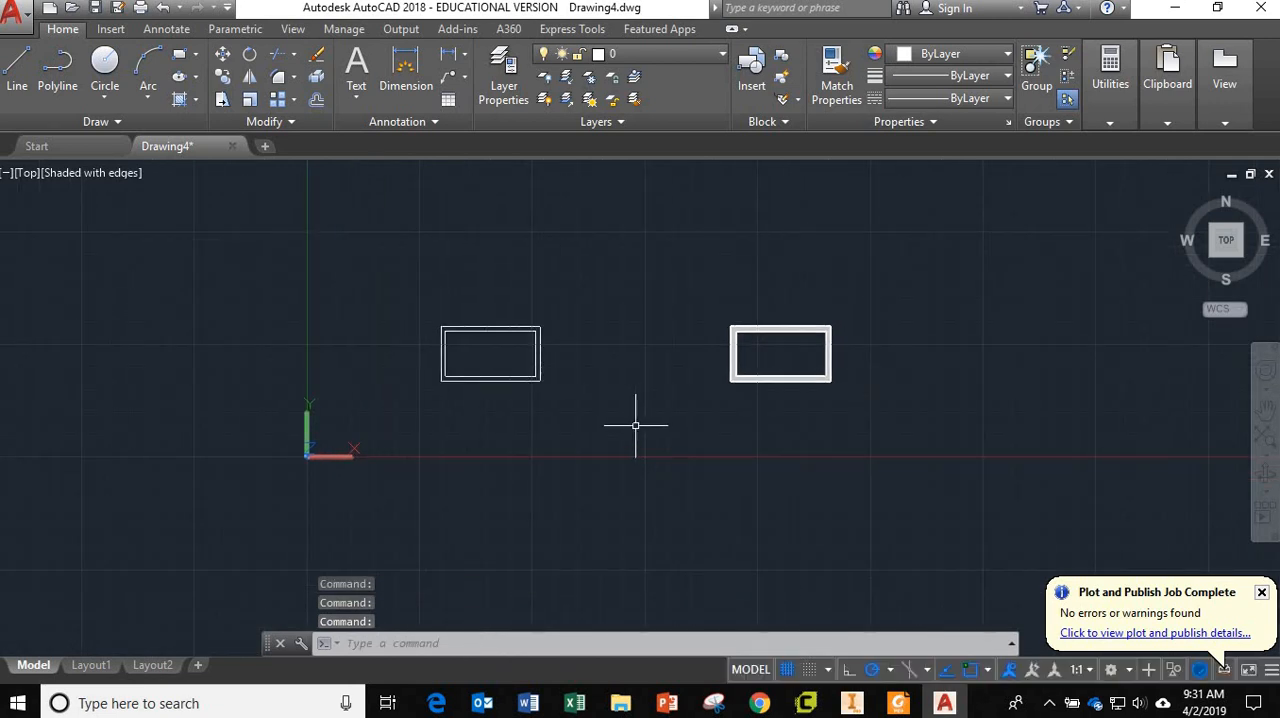
{"action": "scroll", "coordinate": [635, 425], "scroll_direction": "down", "scroll_amount": 3}
{"action": "scroll", "coordinate": [634, 420], "scroll_direction": "up", "scroll_amount": 2}
{"action": "scroll", "coordinate": [641, 440], "scroll_direction": "down", "scroll_amount": 2}
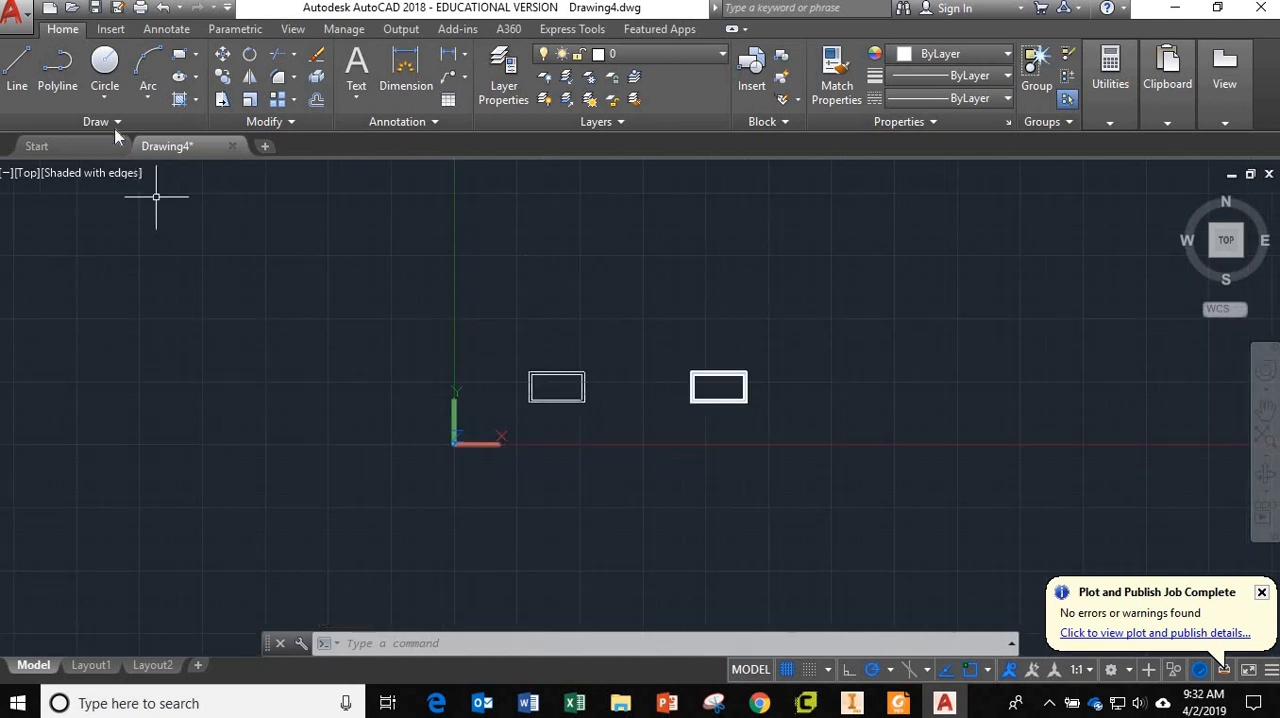
{"action": "left_click", "coordinate": [105, 63]}
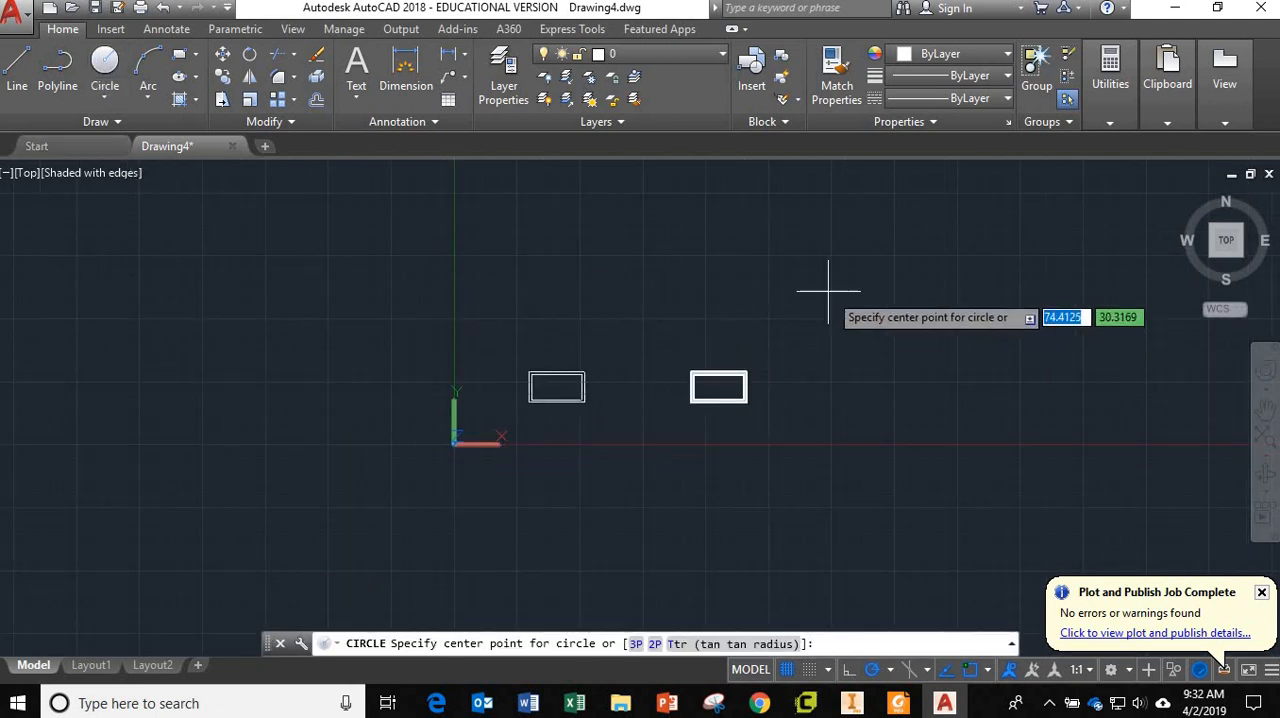
{"action": "left_click", "coordinate": [623, 238]}
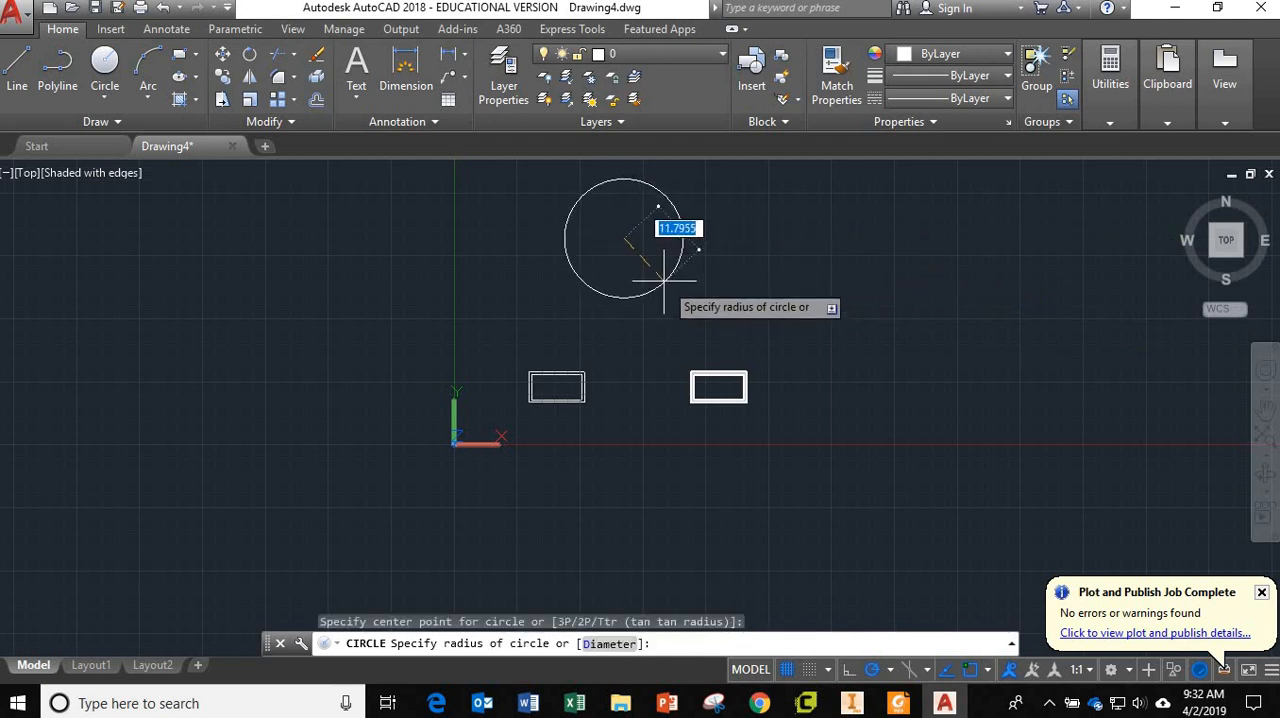
{"action": "type", "text": "10"}
{"action": "key", "text": "Return"}
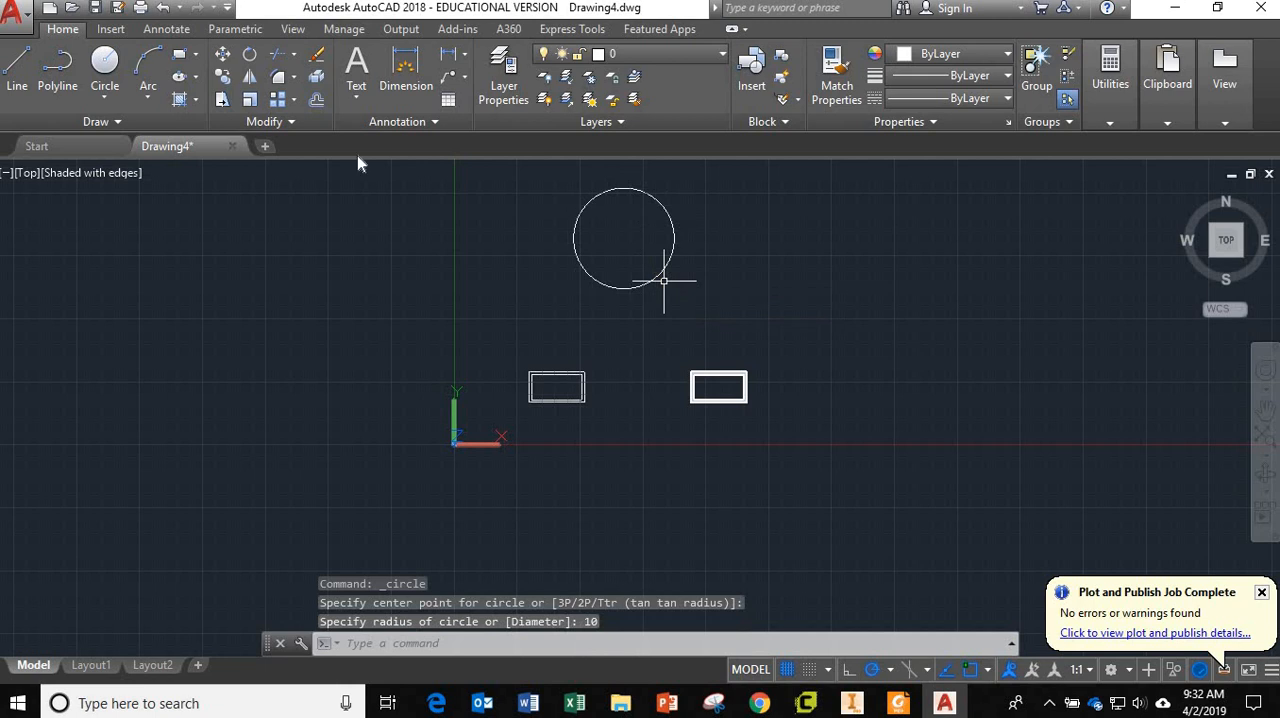
Draw two small eye circles side by side in the upper part of the large circle, one about 1.3 in radius and one slightly larger.
{"action": "left_click", "coordinate": [105, 63]}
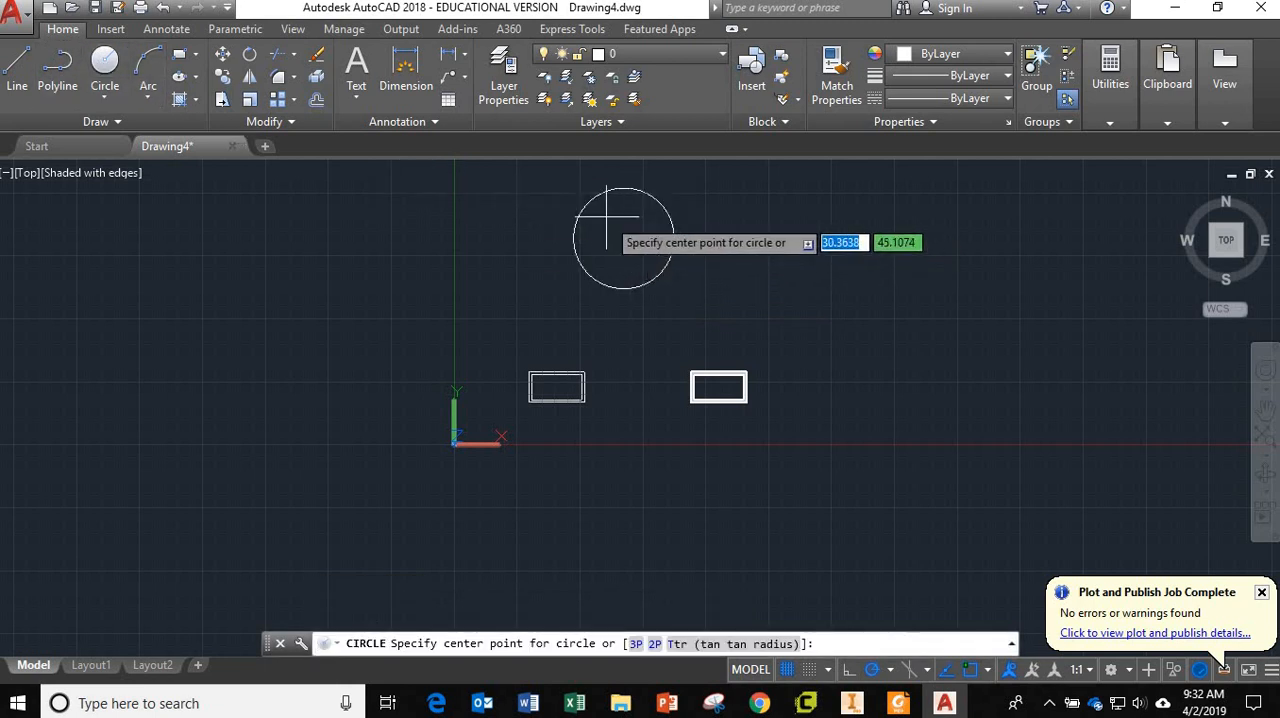
{"action": "scroll", "coordinate": [606, 216], "scroll_direction": "up", "scroll_amount": 3}
{"action": "left_click", "coordinate": [603, 208]}
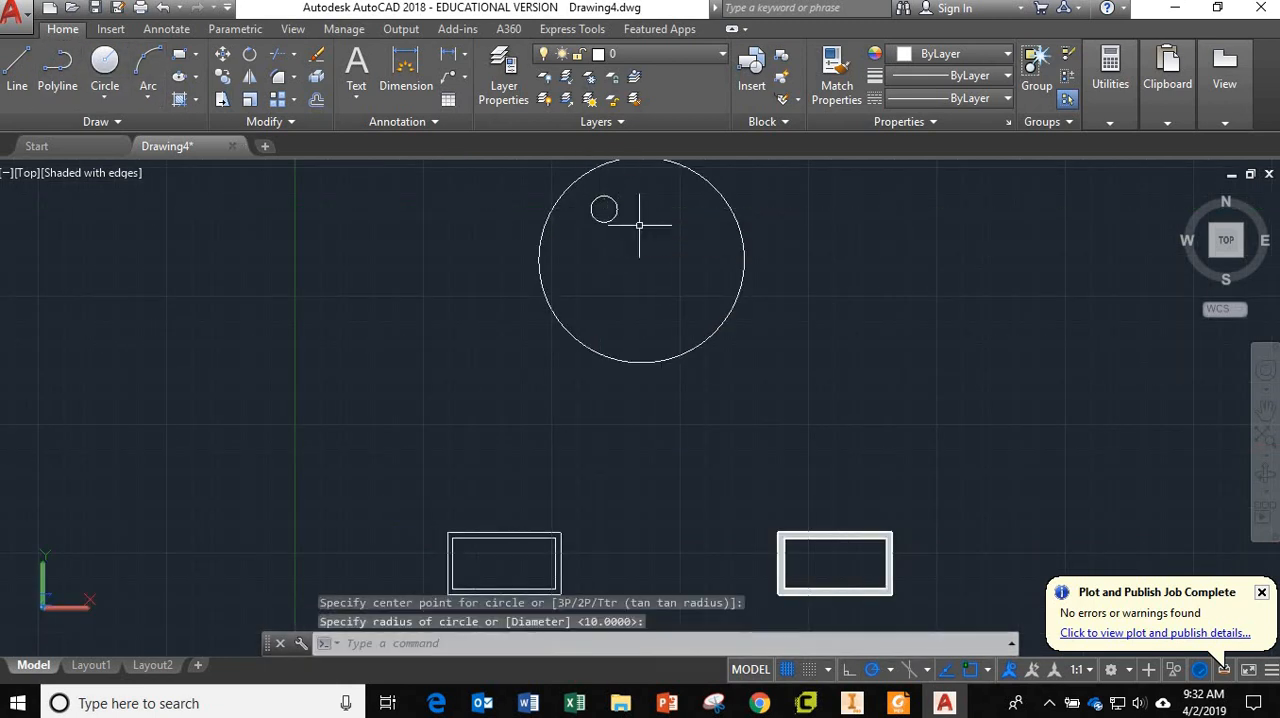
{"action": "left_click", "coordinate": [105, 66]}
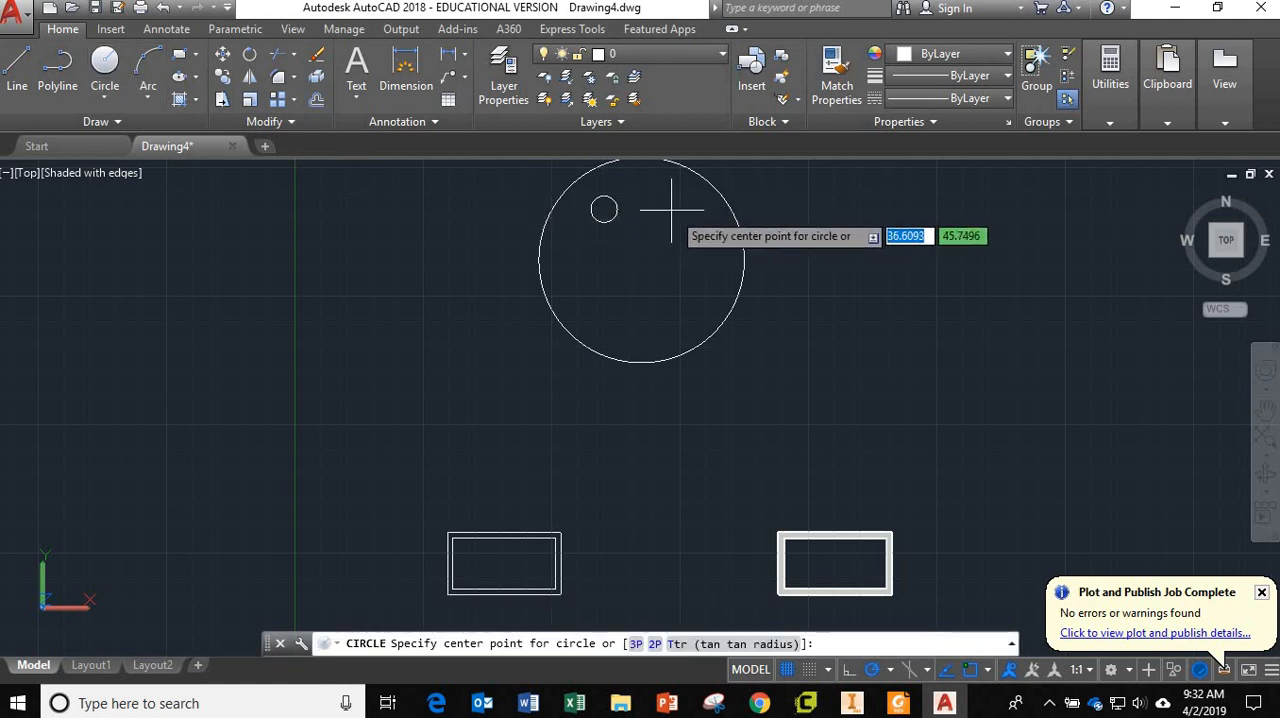
{"action": "left_click", "coordinate": [673, 209]}
{"action": "left_click", "coordinate": [692, 215]}
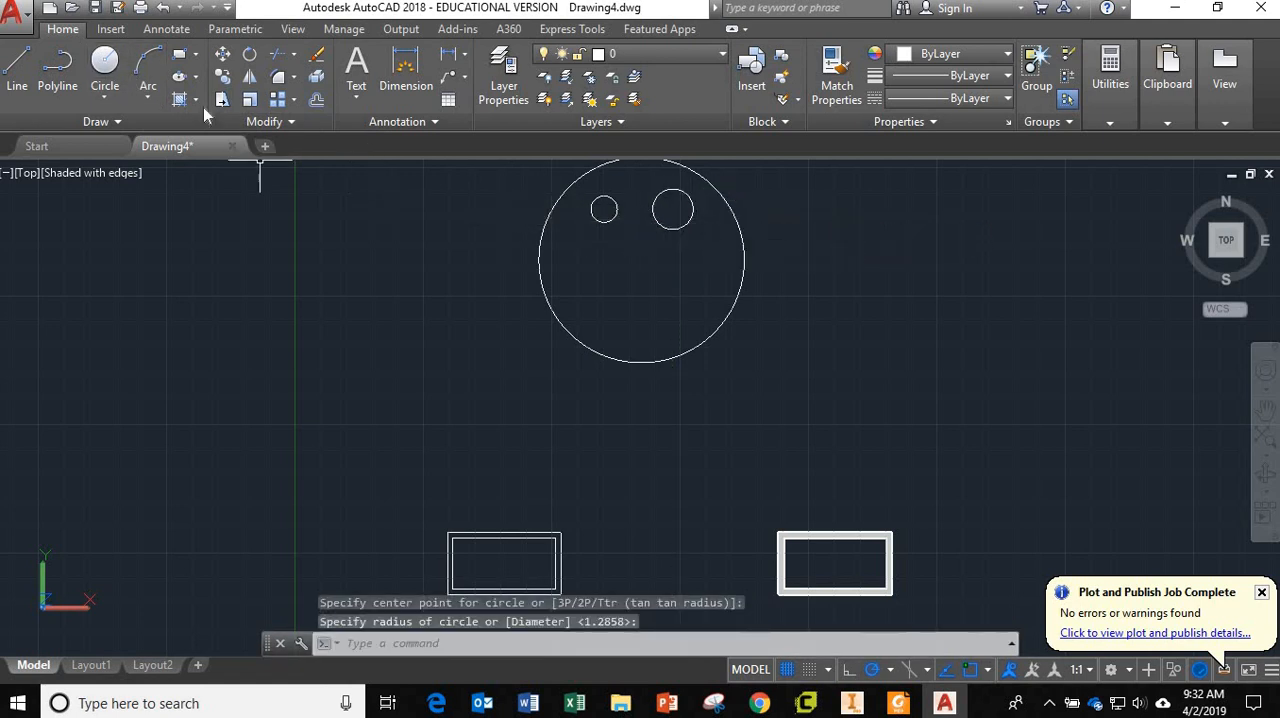
Draw a three-point arc curving downward below the two eye circles as a smiling mouth.
{"action": "left_click", "coordinate": [147, 66]}
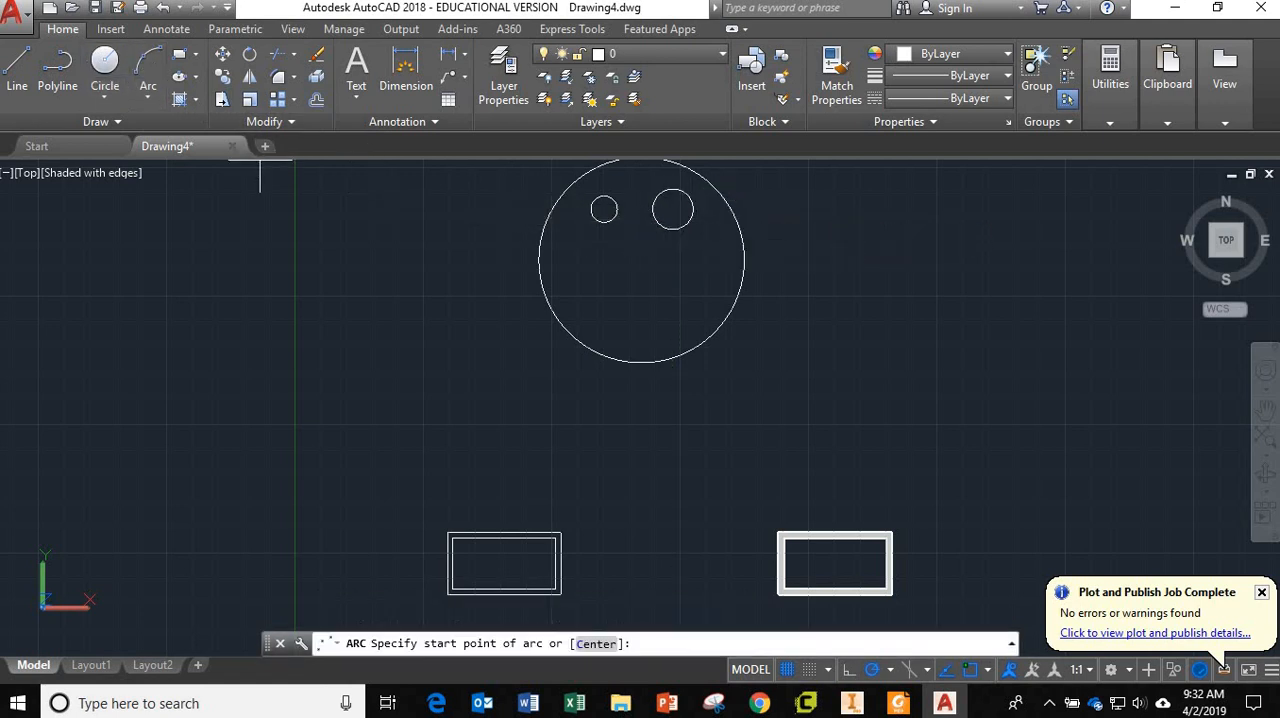
{"action": "left_click", "coordinate": [586, 284]}
{"action": "left_click", "coordinate": [645, 320]}
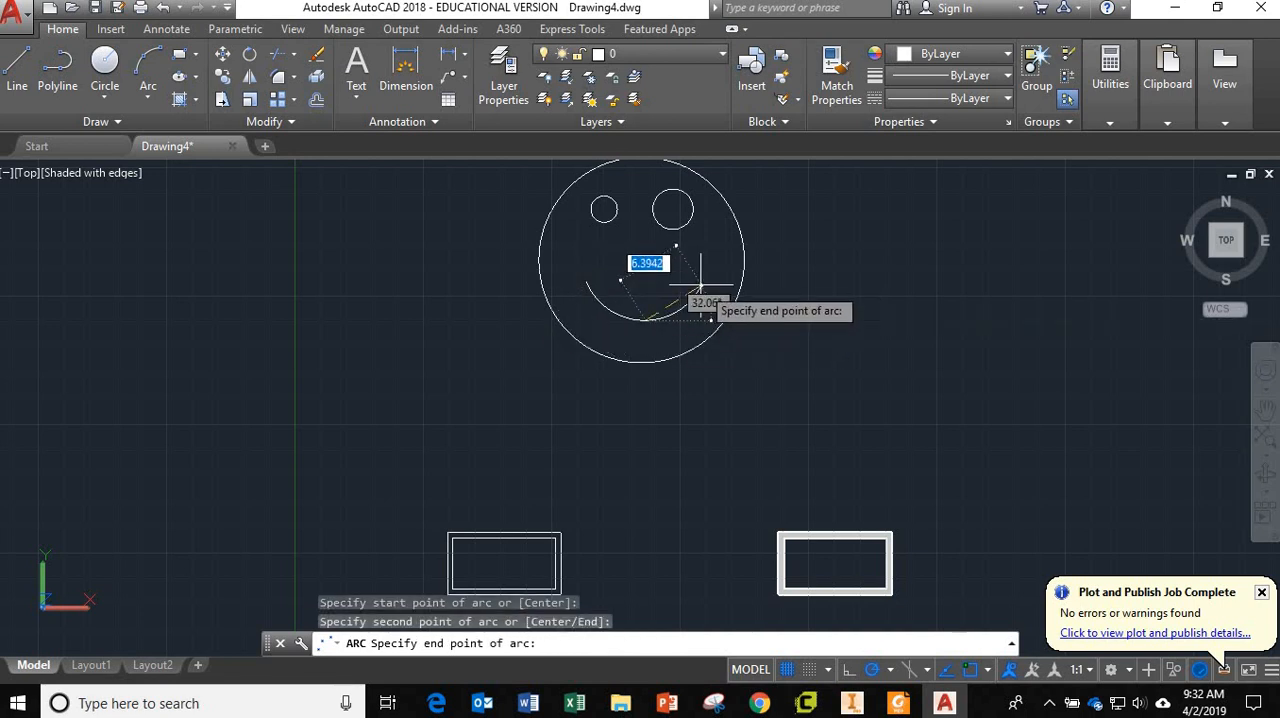
{"action": "left_click", "coordinate": [700, 289]}
{"action": "scroll", "coordinate": [743, 429], "scroll_direction": "down", "scroll_amount": 5}
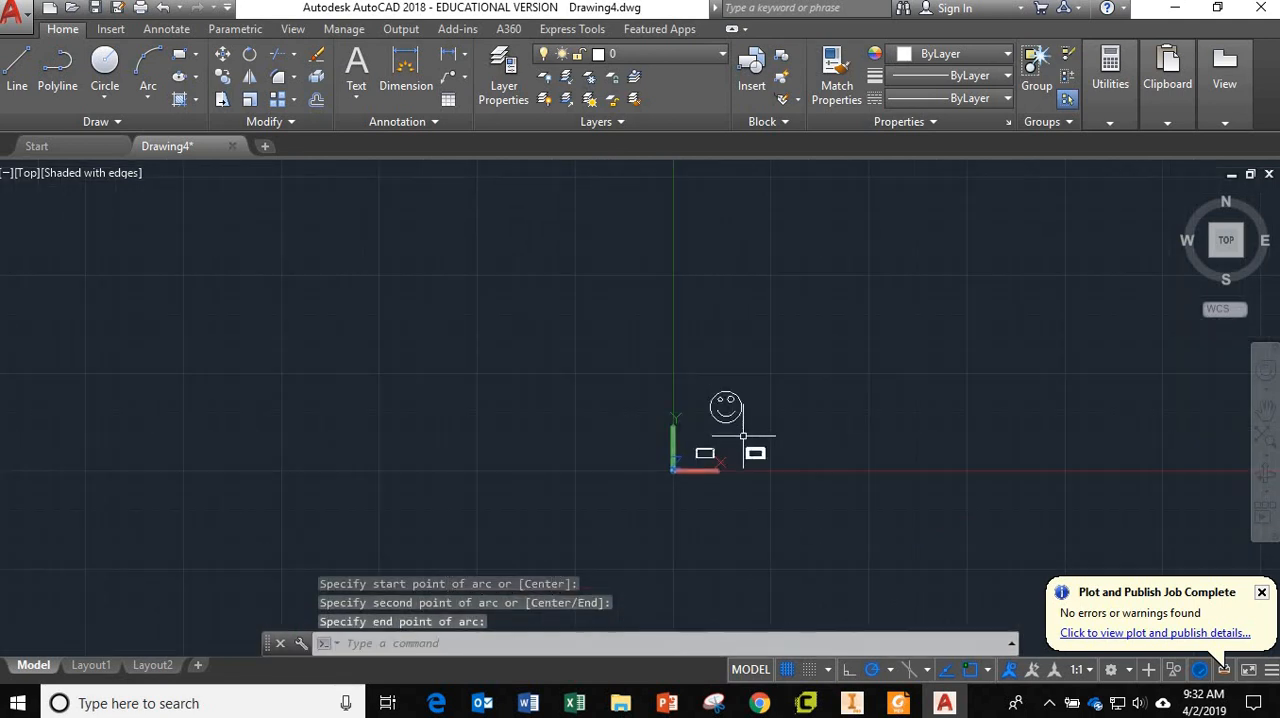
{"action": "scroll", "coordinate": [743, 436], "scroll_direction": "up", "scroll_amount": 6}
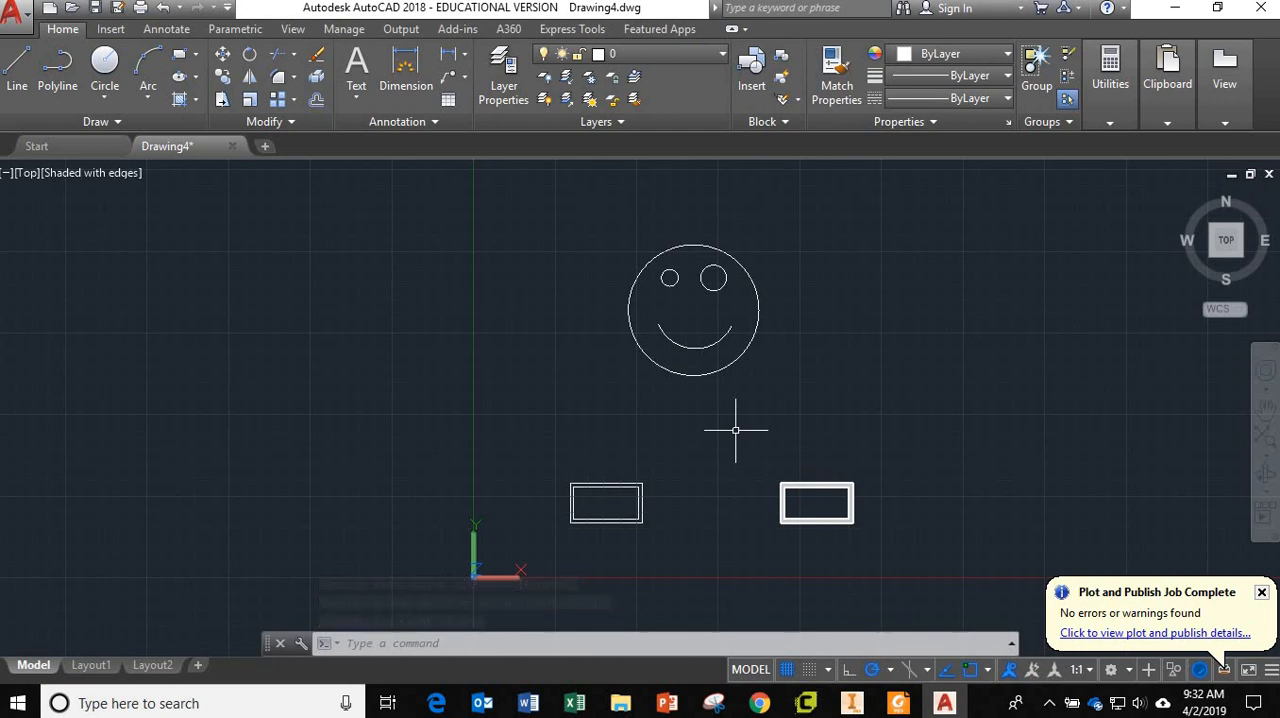
{"action": "key", "text": "Escape"}
{"action": "key", "text": "Escape"}
{"action": "key", "text": "Escape"}
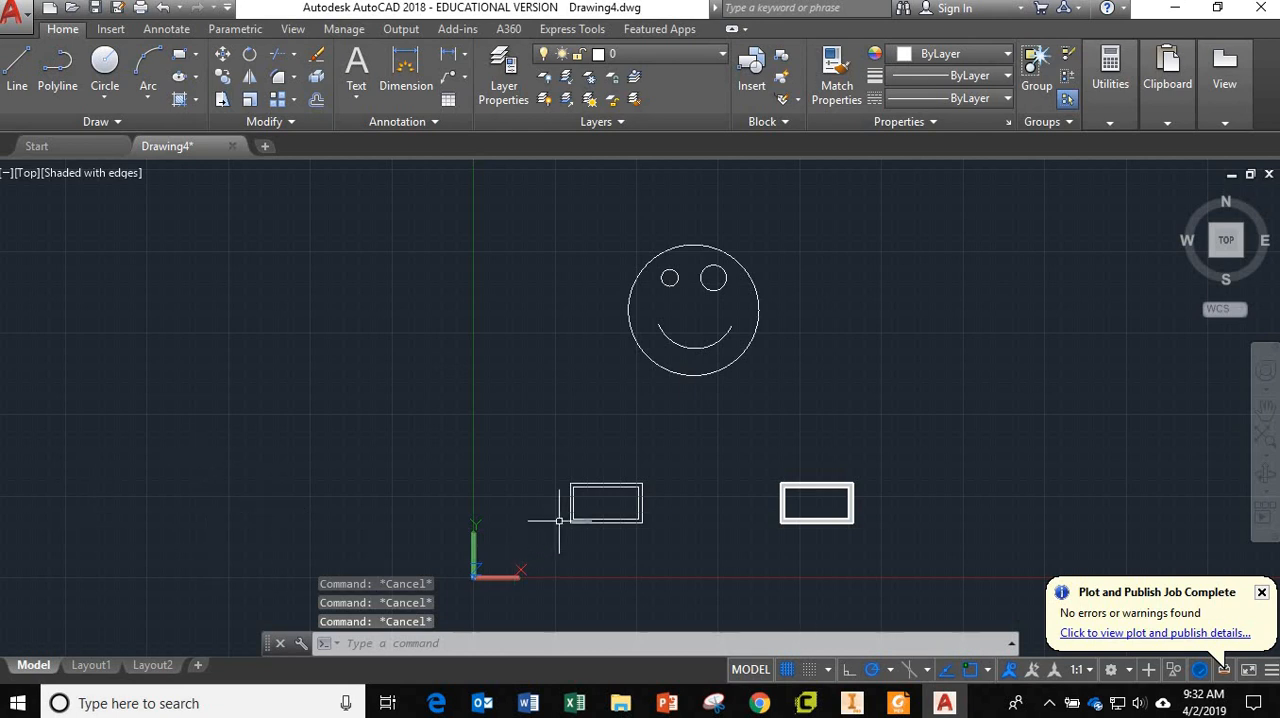
Compare the drawing in model space with its appearance on Layout1 and Layout2, finishing on Layout1.
{"action": "middle_click_drag", "start_coordinate": [735, 462], "coordinate": [590, 435]}
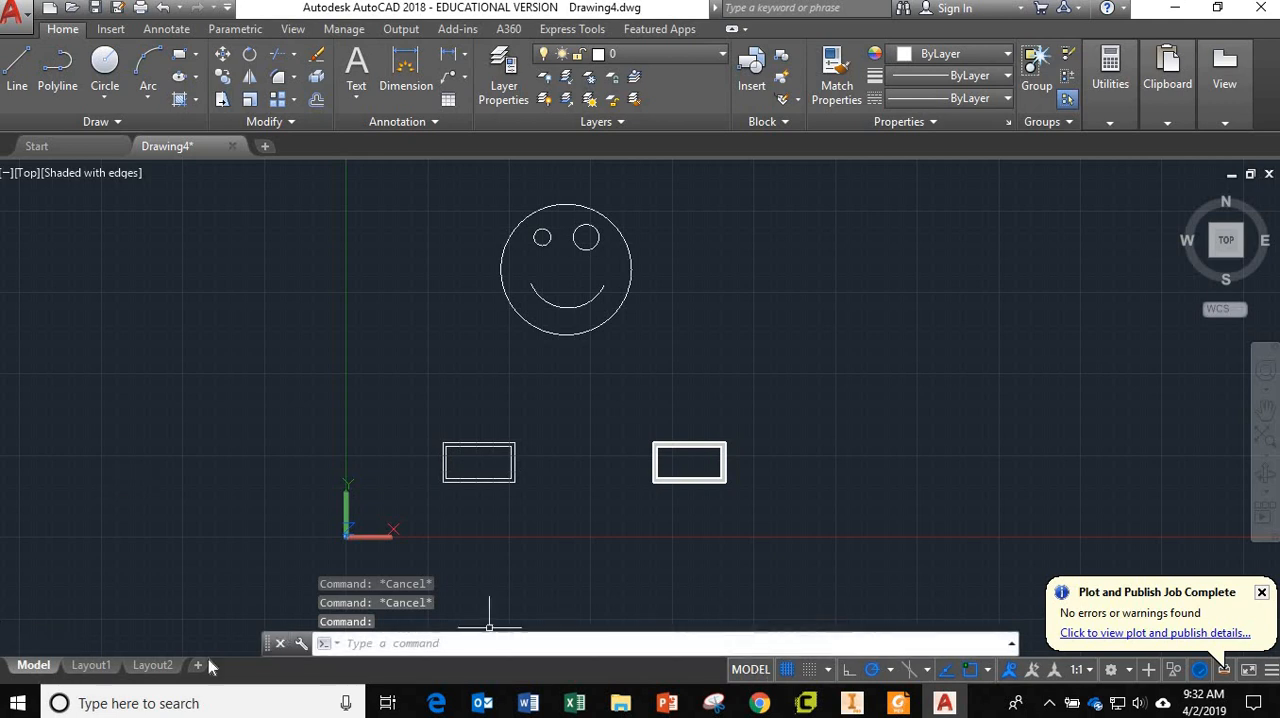
{"action": "left_click", "coordinate": [84, 667]}
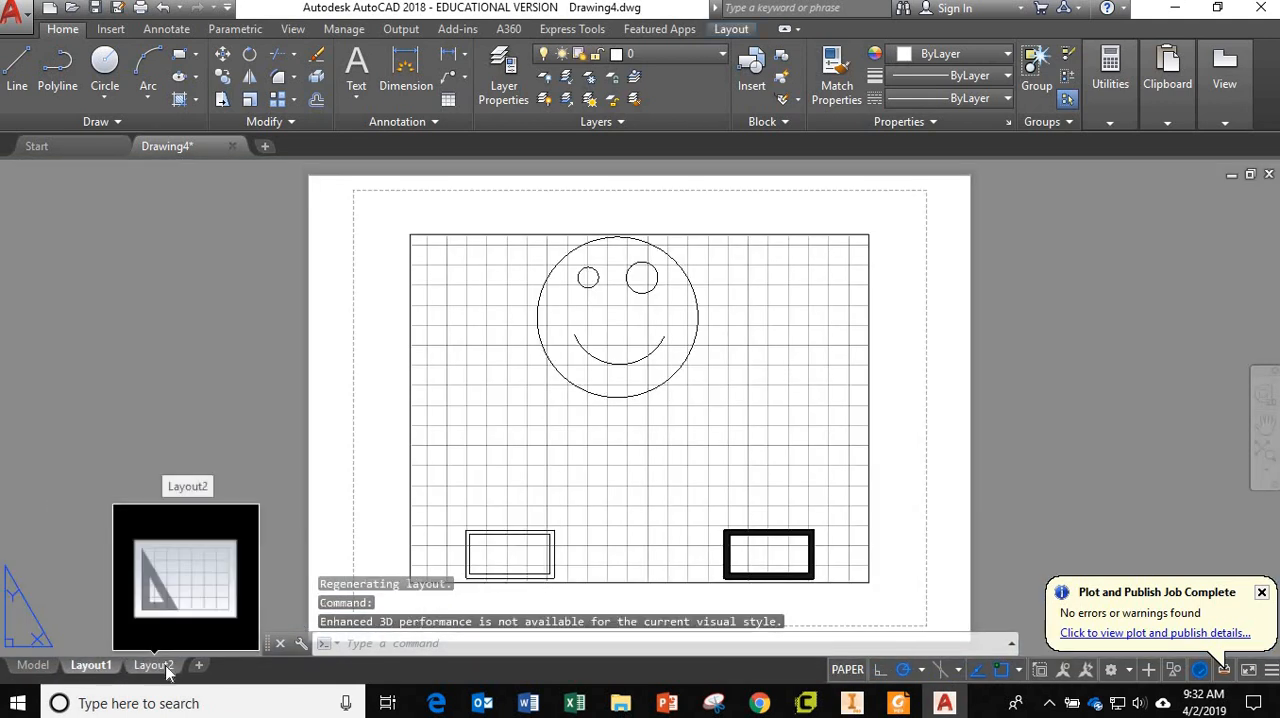
{"action": "left_click", "coordinate": [166, 668]}
{"action": "left_click", "coordinate": [97, 669]}
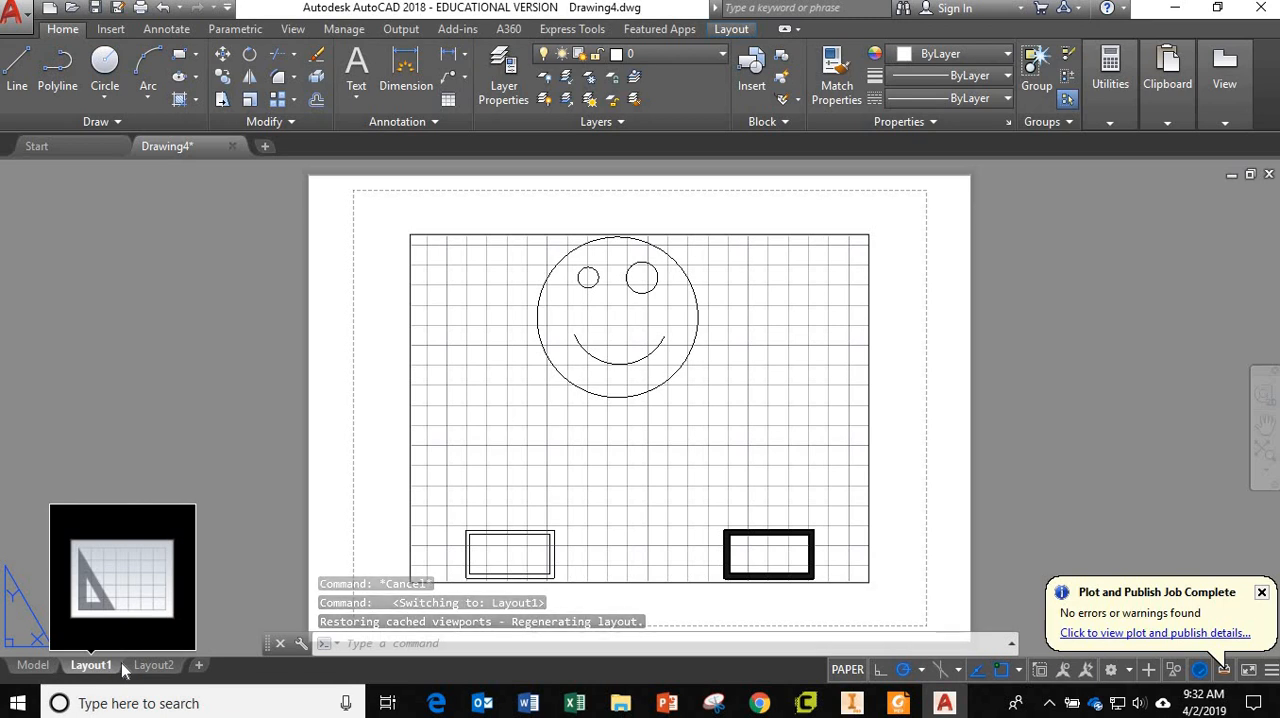
{"action": "left_click", "coordinate": [34, 668]}
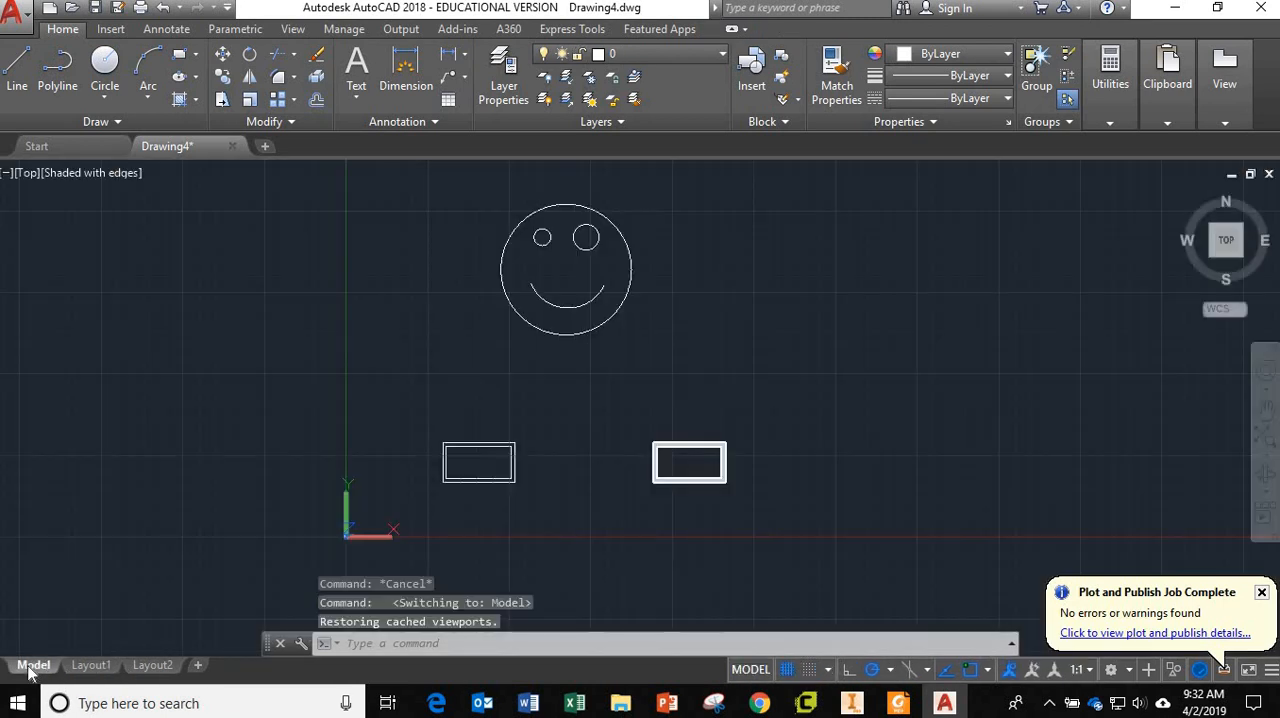
{"action": "left_click", "coordinate": [90, 666]}
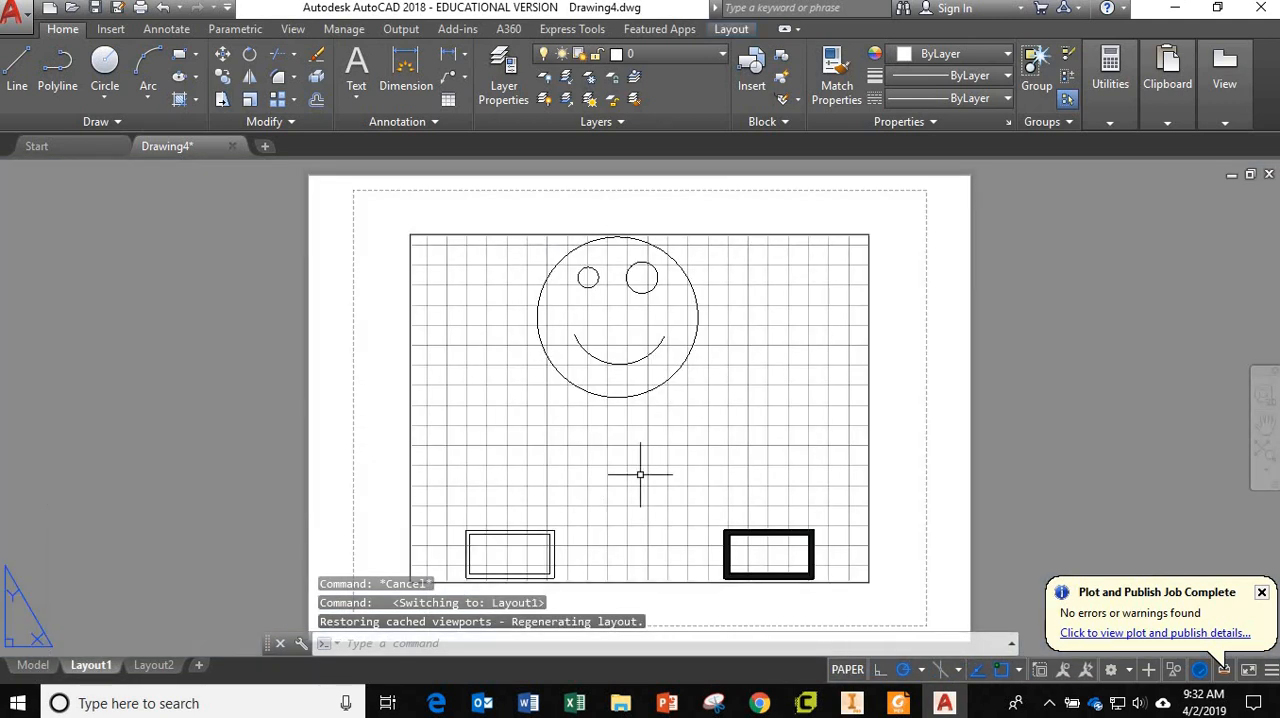
Examine the Layout1 sheet, its viewport border and the shapes within it at different magnifications.
{"action": "scroll", "coordinate": [640, 471], "scroll_direction": "down", "scroll_amount": 2}
{"action": "scroll", "coordinate": [640, 471], "scroll_direction": "up", "scroll_amount": 4}
{"action": "scroll", "coordinate": [640, 471], "scroll_direction": "down", "scroll_amount": 7}
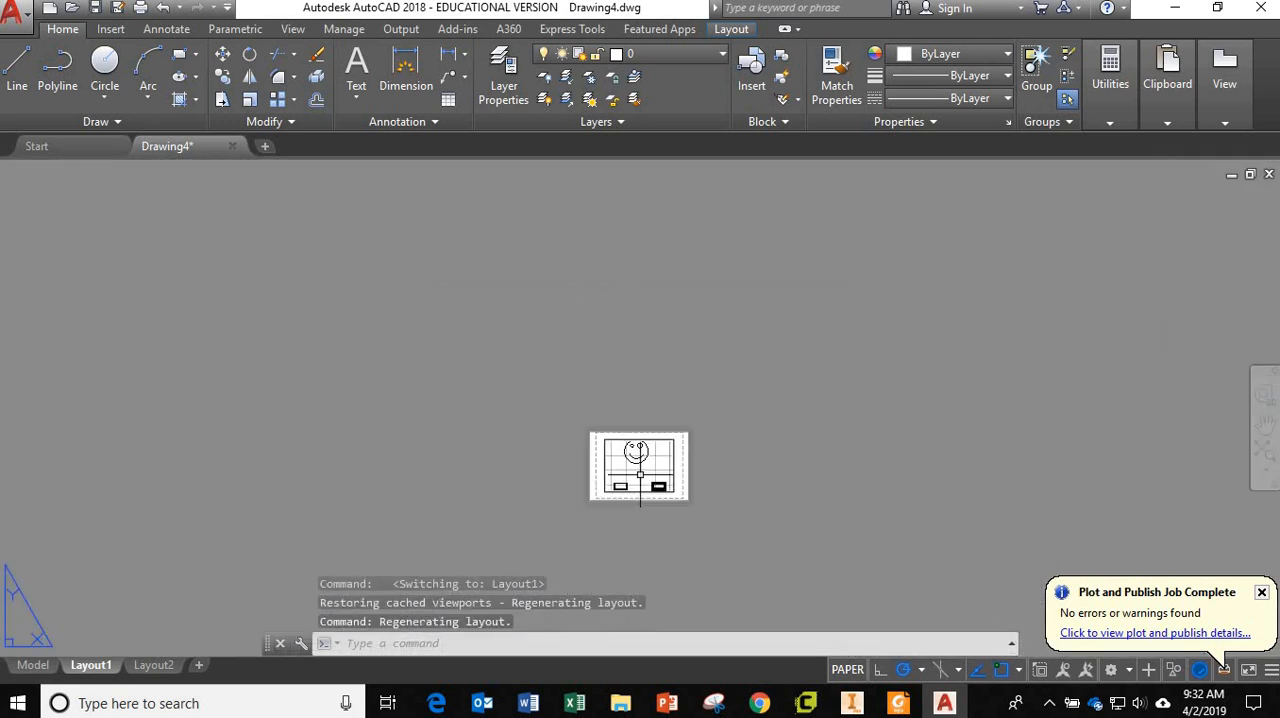
{"action": "scroll", "coordinate": [636, 488], "scroll_direction": "up", "scroll_amount": 3}
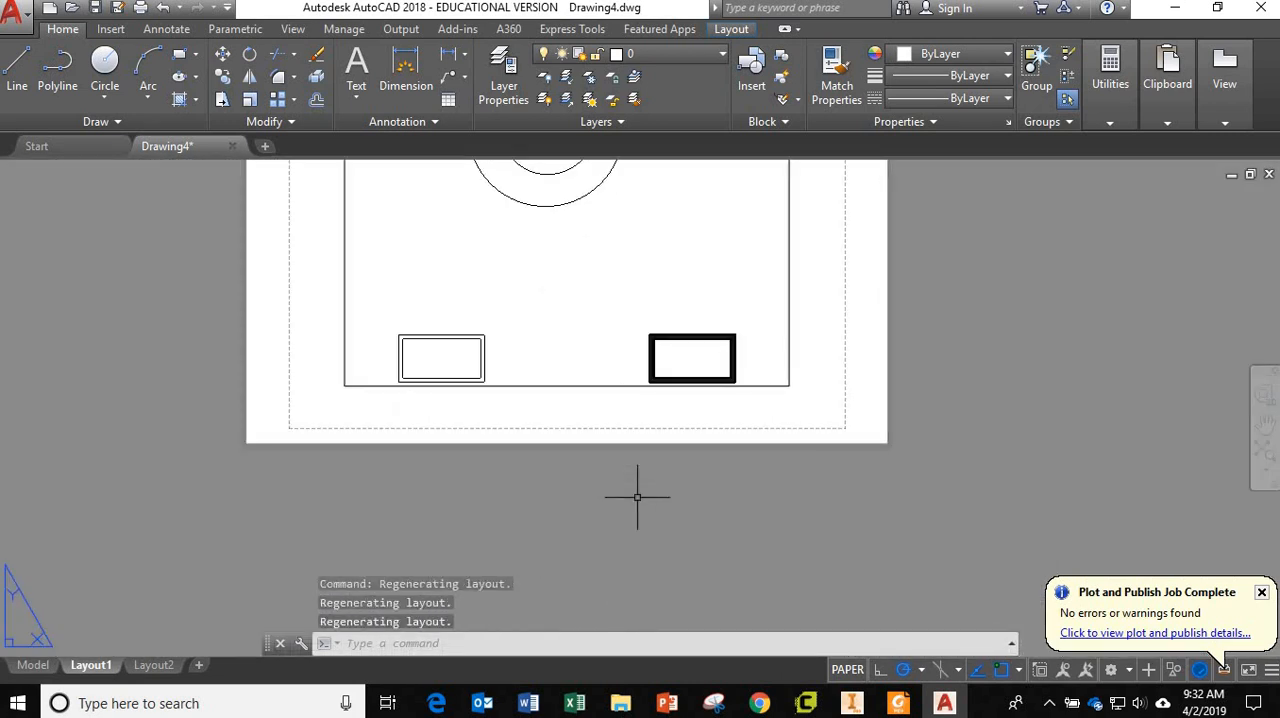
{"action": "scroll", "coordinate": [632, 475], "scroll_direction": "down", "scroll_amount": 2}
{"action": "scroll", "coordinate": [630, 467], "scroll_direction": "up", "scroll_amount": 3}
{"action": "scroll", "coordinate": [629, 434], "scroll_direction": "down", "scroll_amount": 3}
{"action": "scroll", "coordinate": [626, 509], "scroll_direction": "up", "scroll_amount": 3}
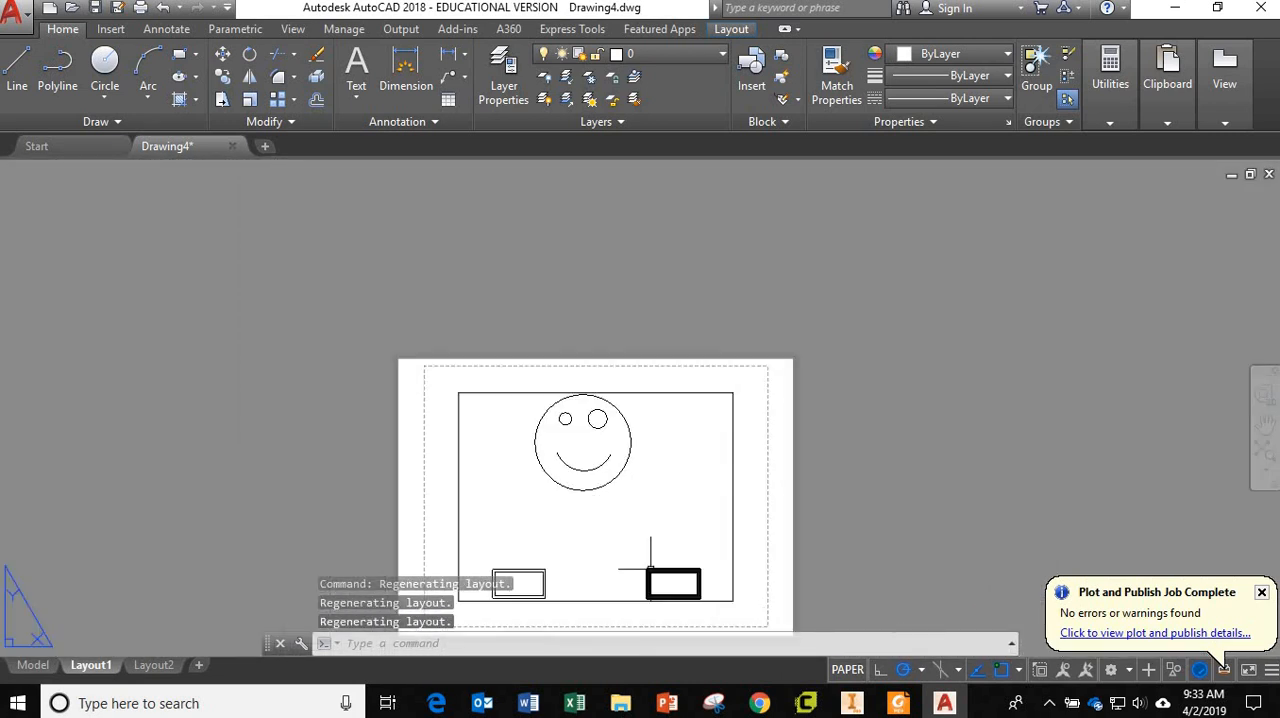
Activate the Layout1 viewport, try different magnifications of the model inside it, and return to paper space.
{"action": "scroll", "coordinate": [680, 500], "scroll_direction": "down", "scroll_amount": 2}
{"action": "scroll", "coordinate": [514, 509], "scroll_direction": "up", "scroll_amount": 2}
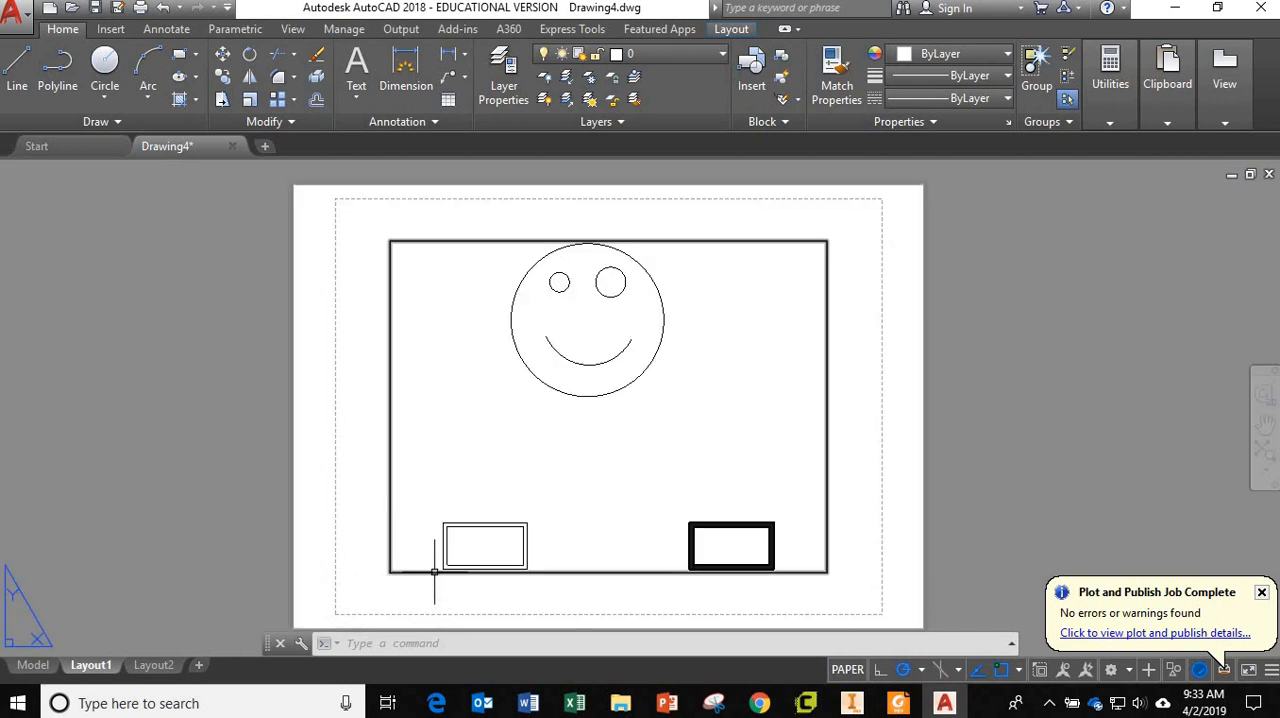
{"action": "double_click", "coordinate": [647, 442]}
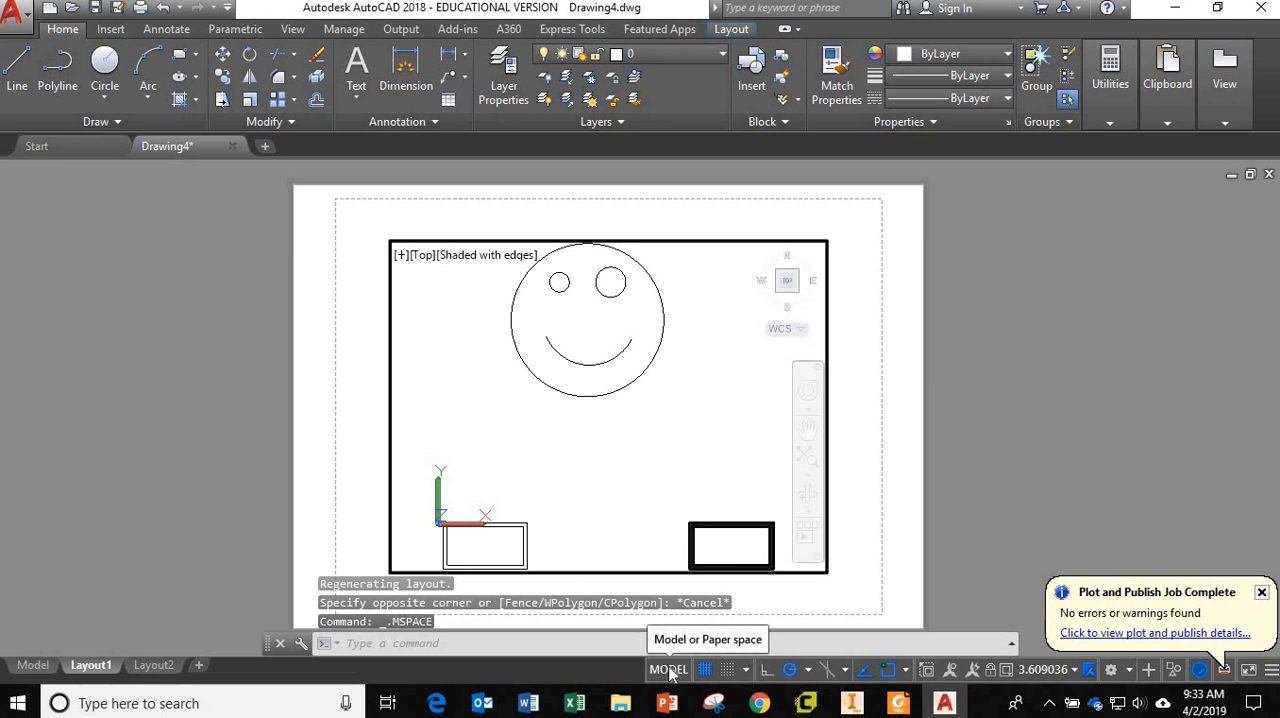
{"action": "scroll", "coordinate": [609, 409], "scroll_direction": "up", "scroll_amount": 3}
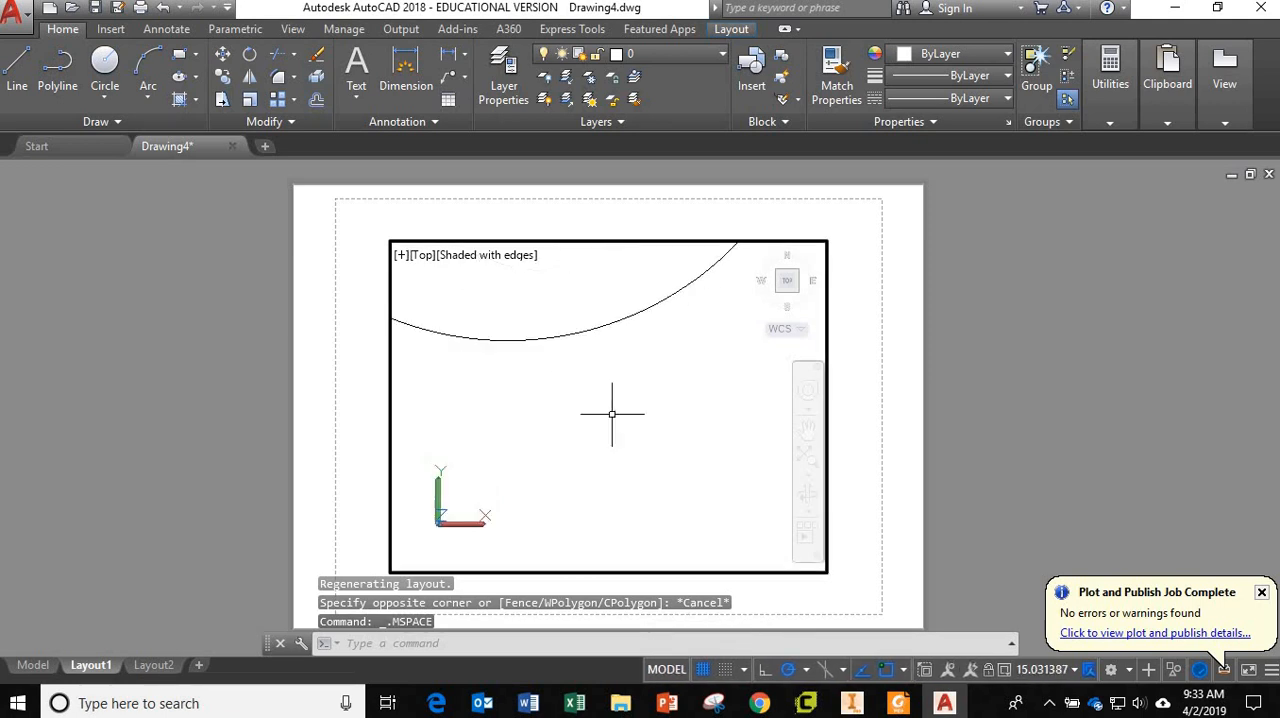
{"action": "scroll", "coordinate": [612, 413], "scroll_direction": "down", "scroll_amount": 4}
{"action": "scroll", "coordinate": [612, 413], "scroll_direction": "down", "scroll_amount": 6}
{"action": "scroll", "coordinate": [612, 413], "scroll_direction": "up", "scroll_amount": 5}
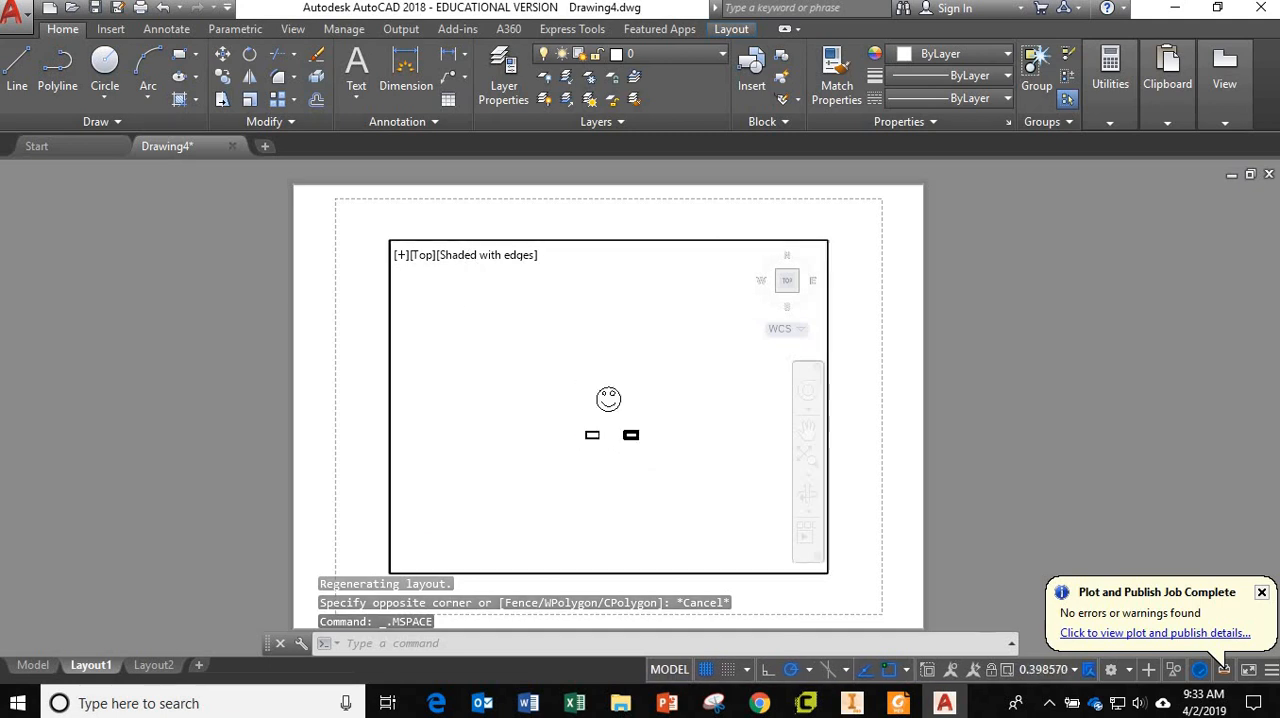
{"action": "scroll", "coordinate": [612, 413], "scroll_direction": "up", "scroll_amount": 2}
{"action": "scroll", "coordinate": [612, 413], "scroll_direction": "down", "scroll_amount": 6}
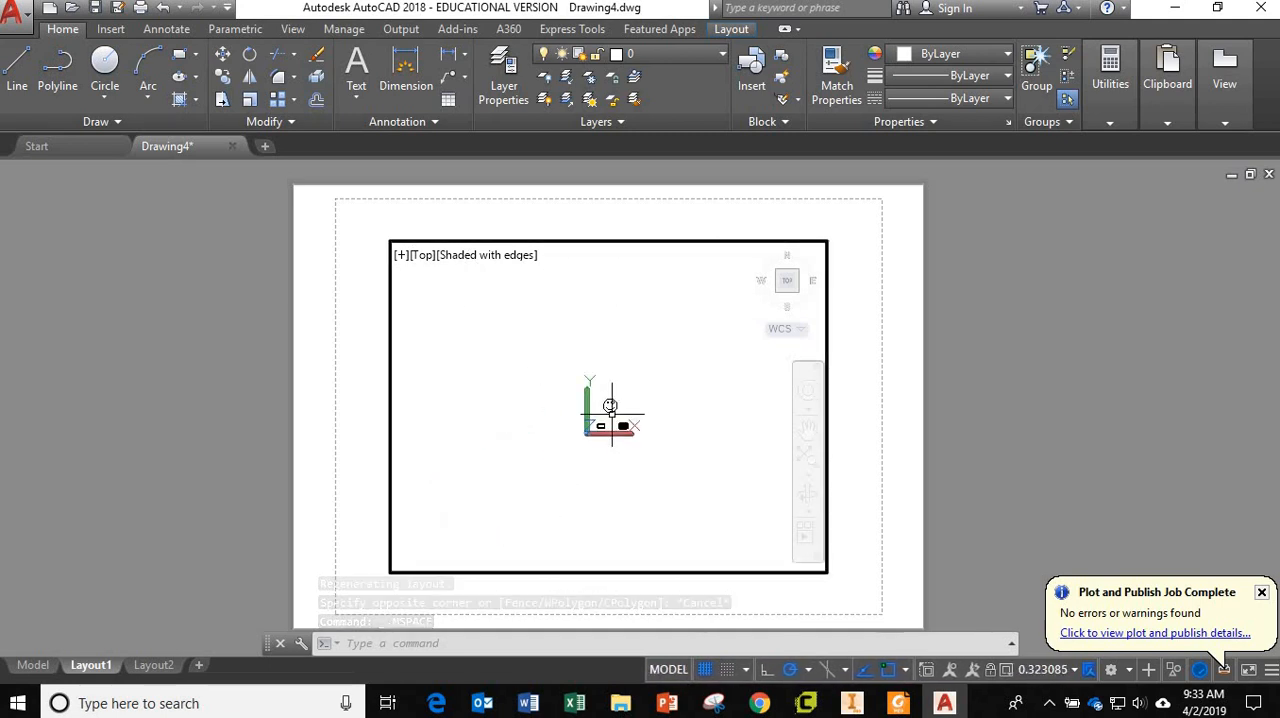
{"action": "scroll", "coordinate": [612, 413], "scroll_direction": "up", "scroll_amount": 3}
{"action": "scroll", "coordinate": [612, 413], "scroll_direction": "up", "scroll_amount": 2}
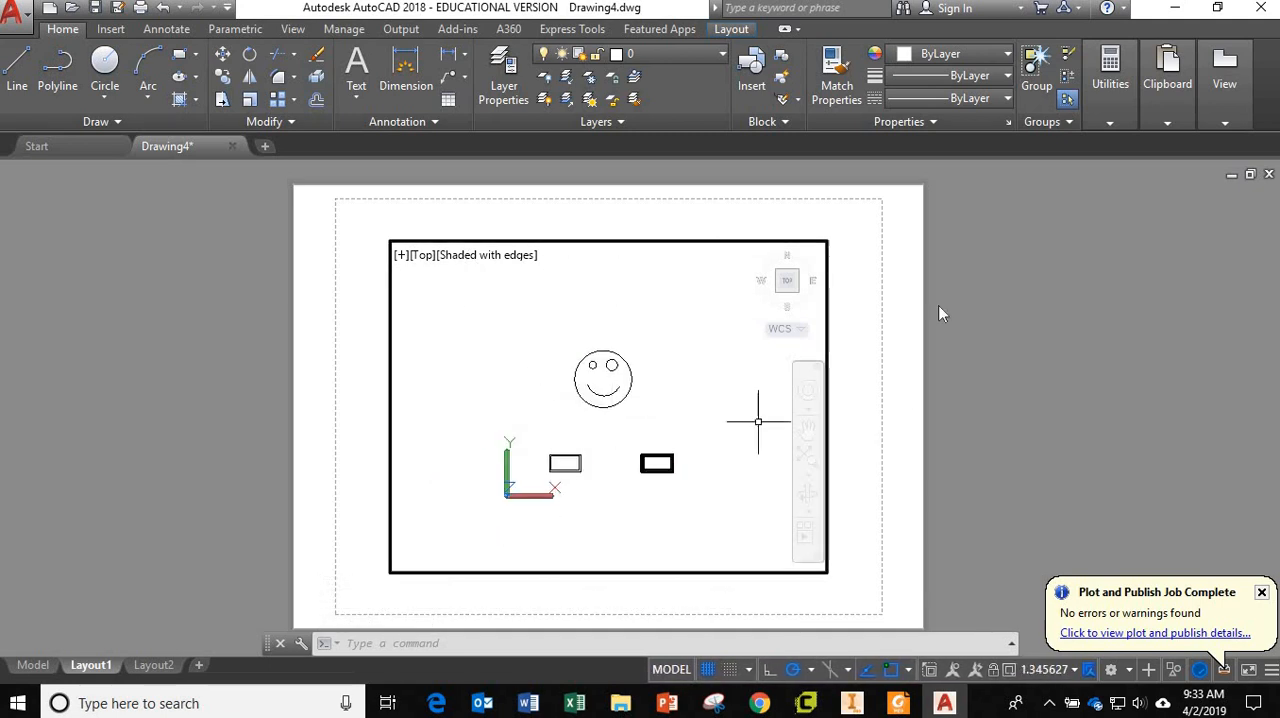
{"action": "scroll", "coordinate": [580, 440], "scroll_direction": "down", "scroll_amount": 2}
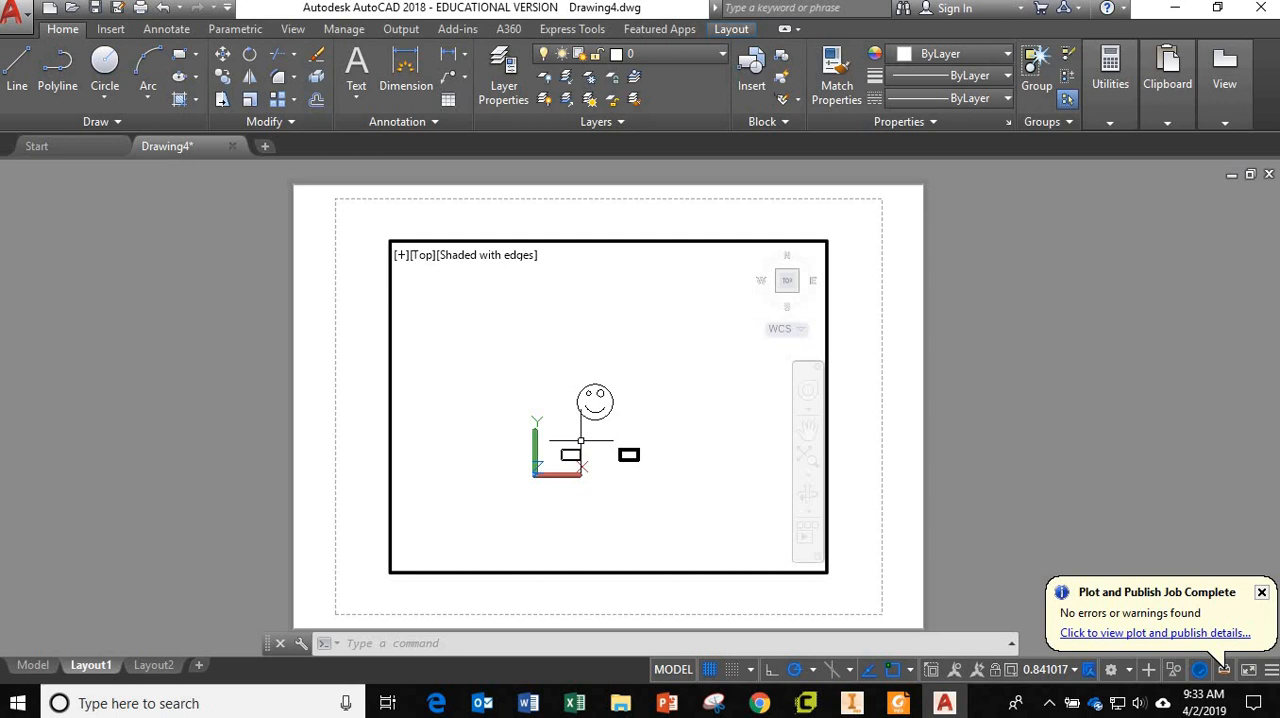
{"action": "double_click", "coordinate": [902, 441]}
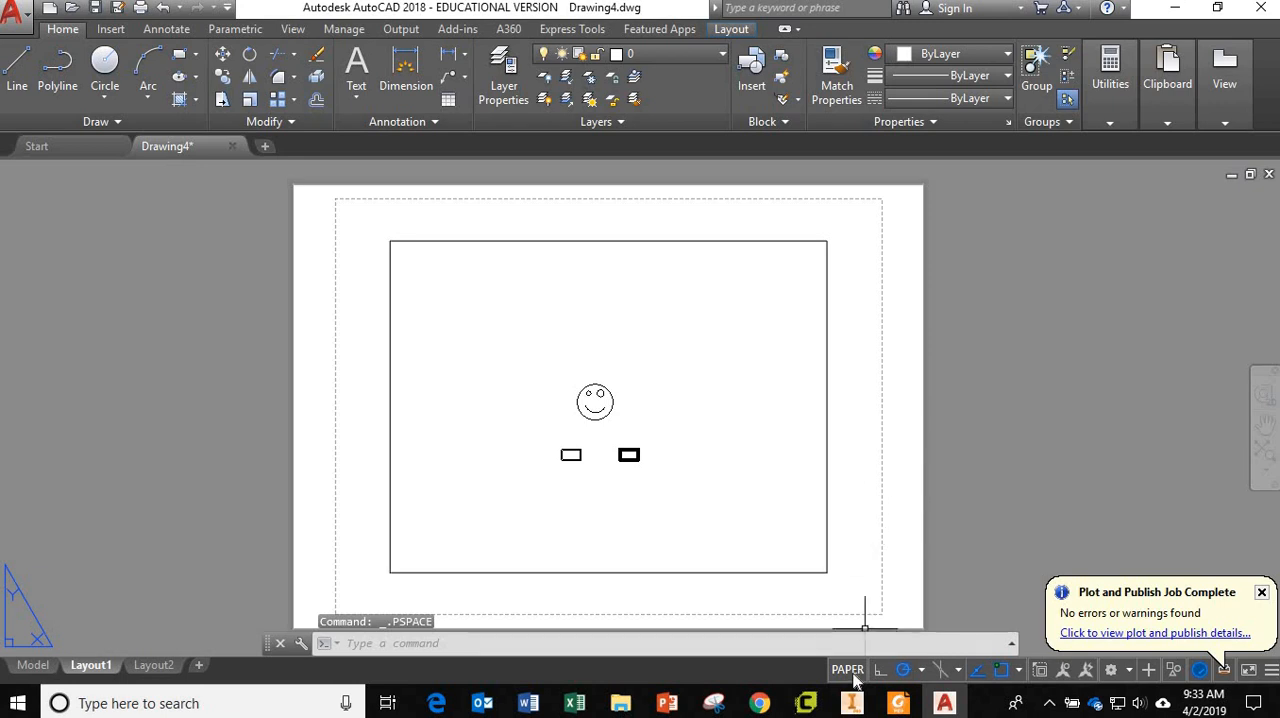
Activate the Layout1 viewport again and shift its model view so the thin double-outline rectangle sits near the centre.
{"action": "scroll", "coordinate": [685, 428], "scroll_direction": "up", "scroll_amount": 8}
{"action": "scroll", "coordinate": [686, 428], "scroll_direction": "down", "scroll_amount": 8}
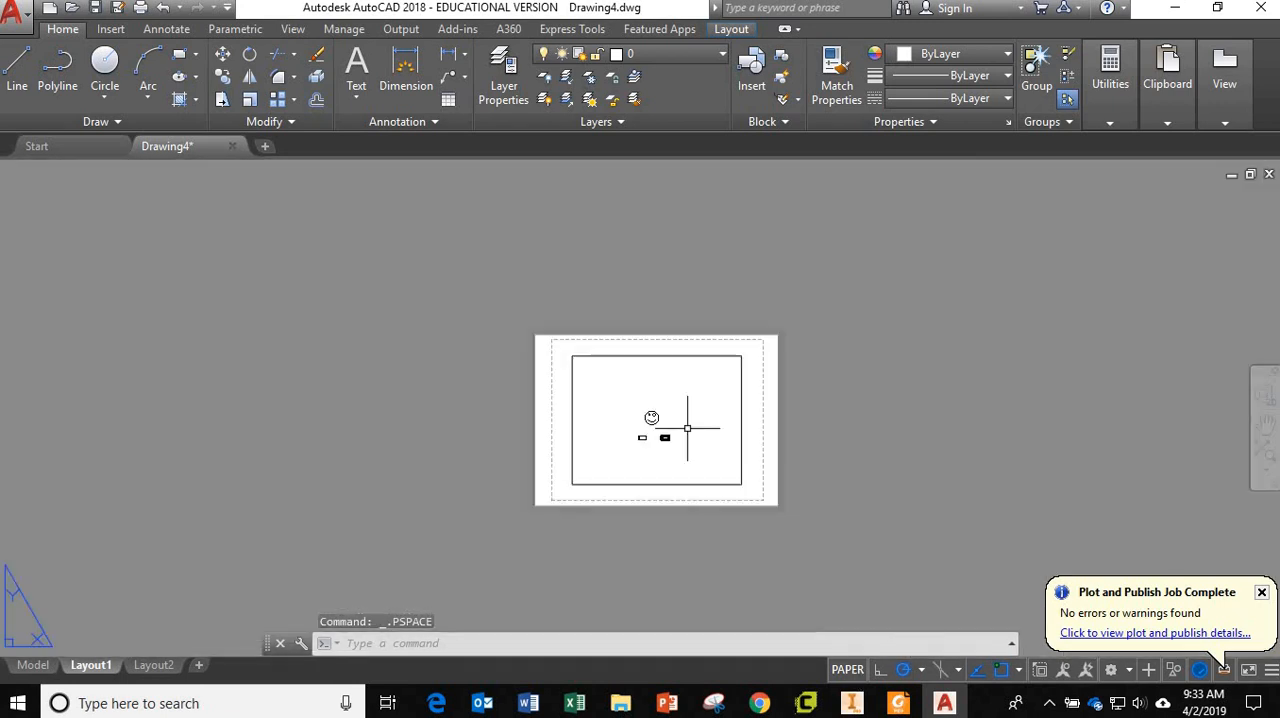
{"action": "scroll", "coordinate": [687, 428], "scroll_direction": "down", "scroll_amount": 3}
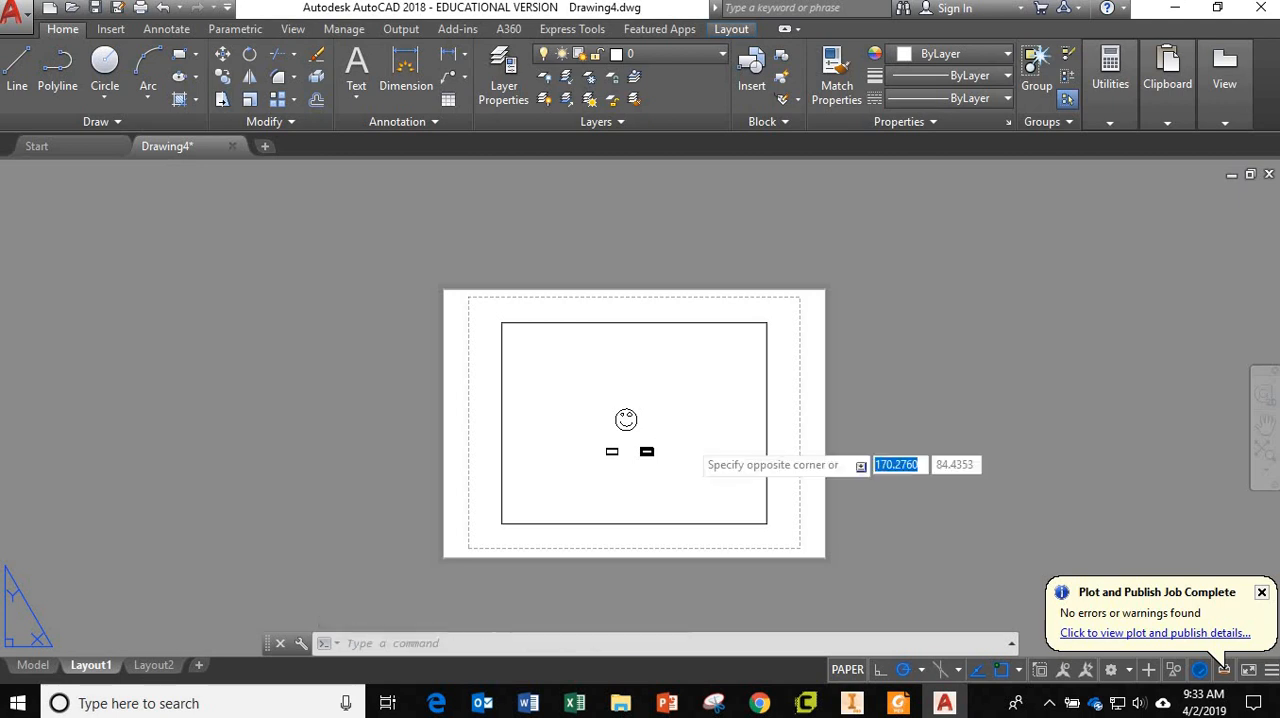
{"action": "double_click", "coordinate": [687, 446]}
{"action": "scroll", "coordinate": [661, 455], "scroll_direction": "up", "scroll_amount": 4}
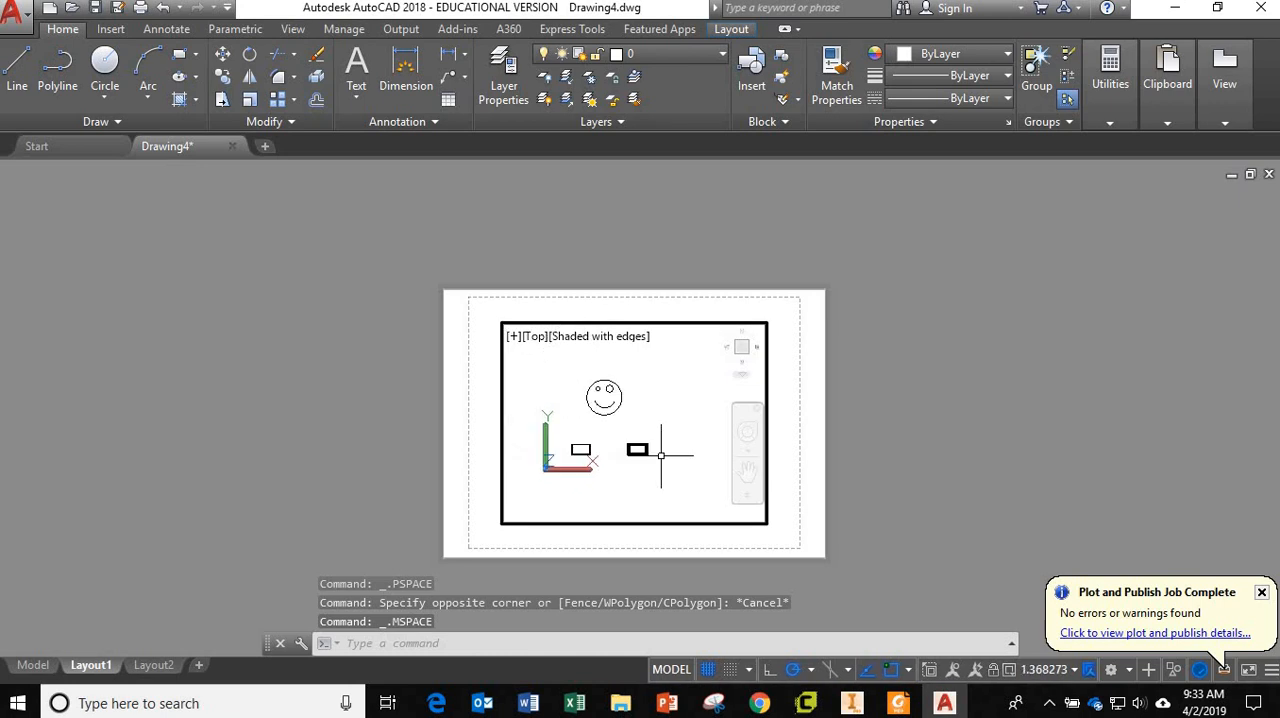
{"action": "scroll", "coordinate": [651, 466], "scroll_direction": "up", "scroll_amount": 5}
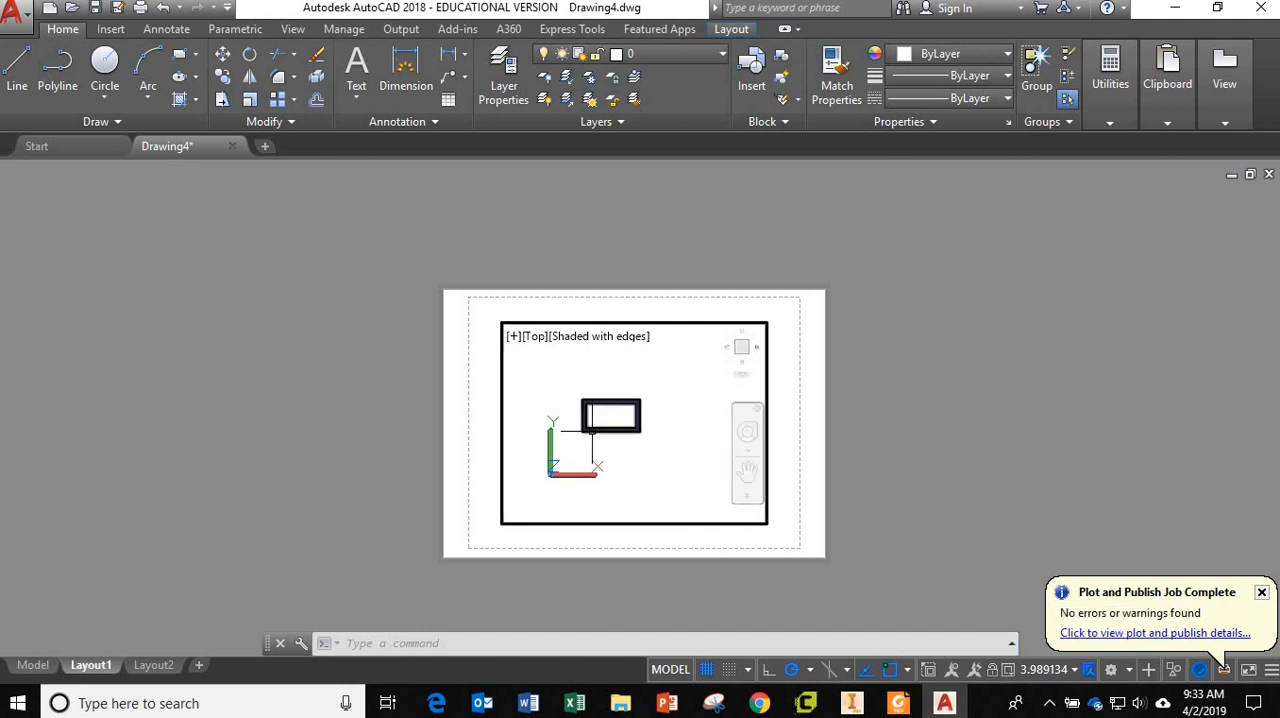
{"action": "scroll", "coordinate": [596, 431], "scroll_direction": "up", "scroll_amount": 5}
{"action": "scroll", "coordinate": [596, 432], "scroll_direction": "down", "scroll_amount": 5}
{"action": "scroll", "coordinate": [596, 431], "scroll_direction": "down", "scroll_amount": 2}
{"action": "middle_click_drag", "start_coordinate": [562, 432], "coordinate": [668, 437]}
{"action": "scroll", "coordinate": [595, 409], "scroll_direction": "up", "scroll_amount": 3}
{"action": "scroll", "coordinate": [627, 431], "scroll_direction": "down", "scroll_amount": 3}
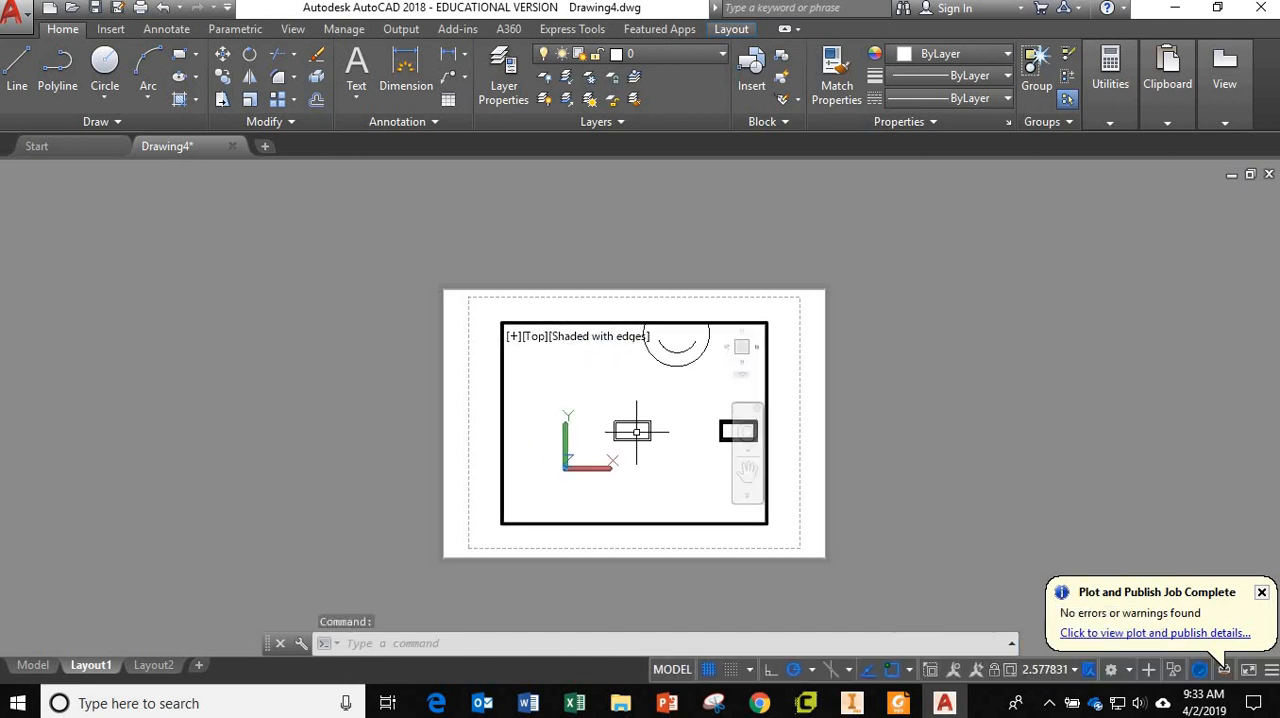
Choose the 1:50 scale for the active viewport, centre the double-outline rectangle in it, and return to paper space.
{"action": "left_click", "coordinate": [1073, 670]}
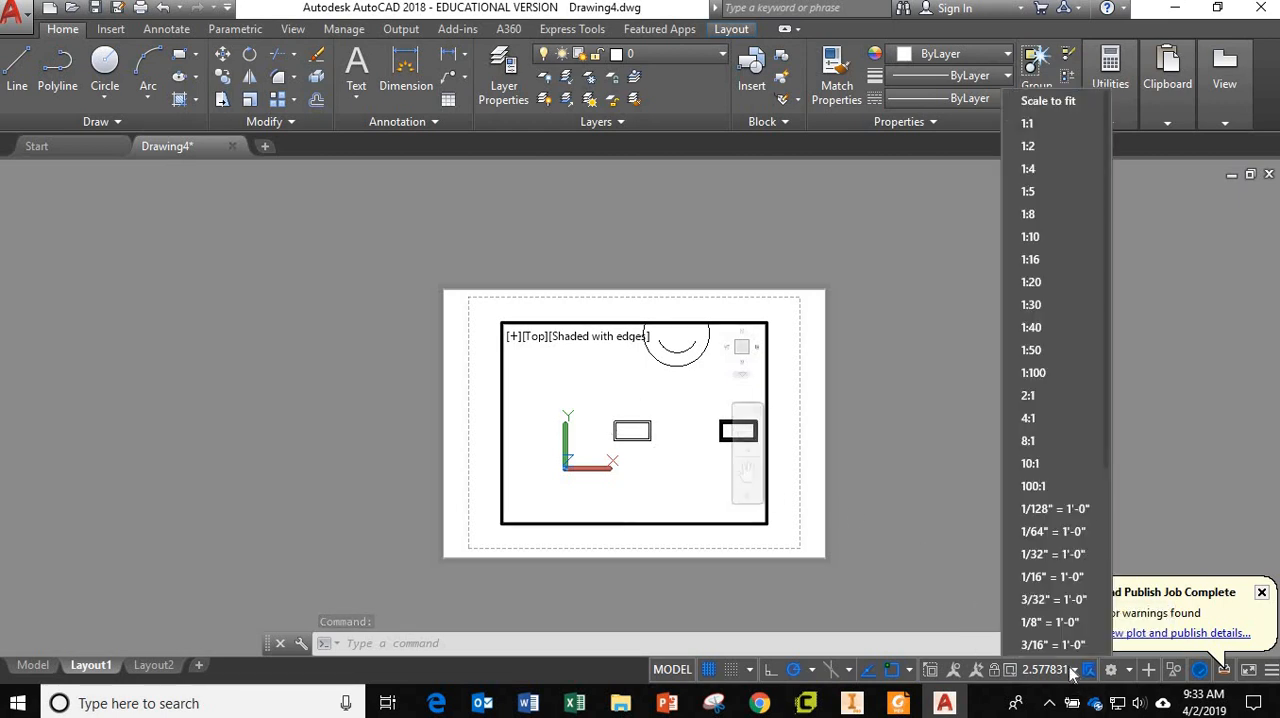
{"action": "left_click", "coordinate": [1031, 350]}
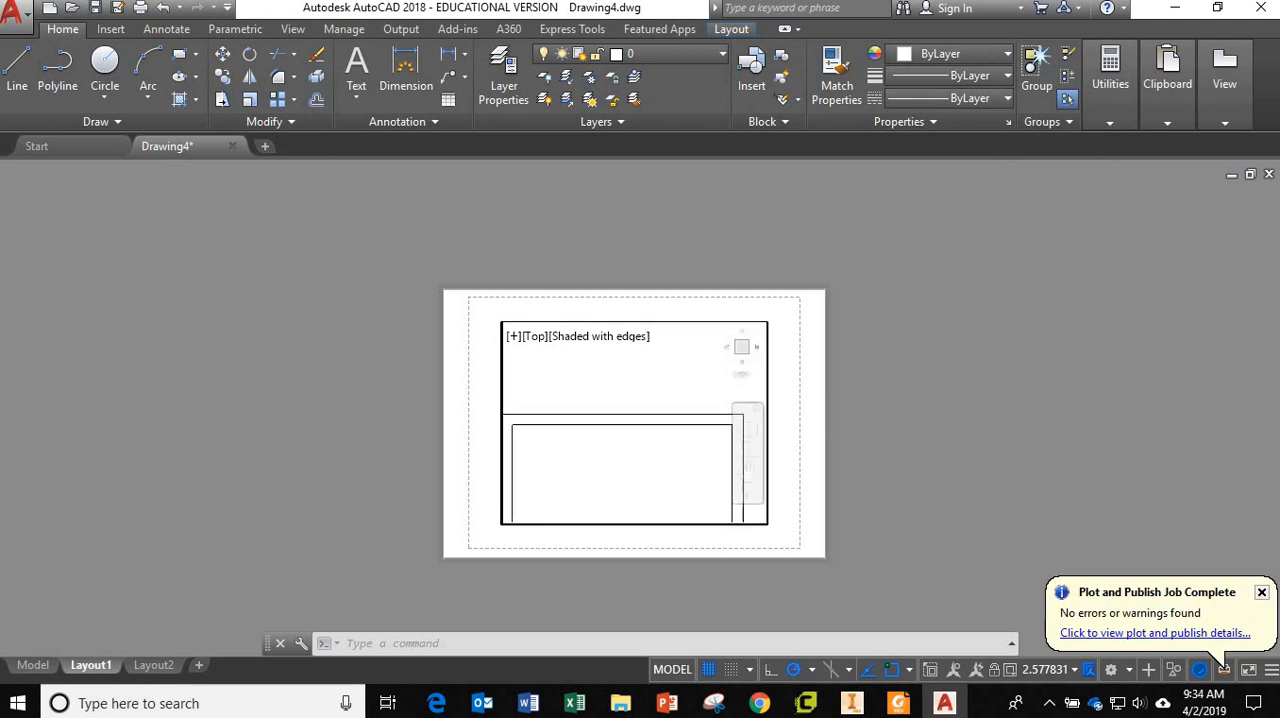
{"action": "scroll", "coordinate": [669, 431], "scroll_direction": "down", "scroll_amount": 2}
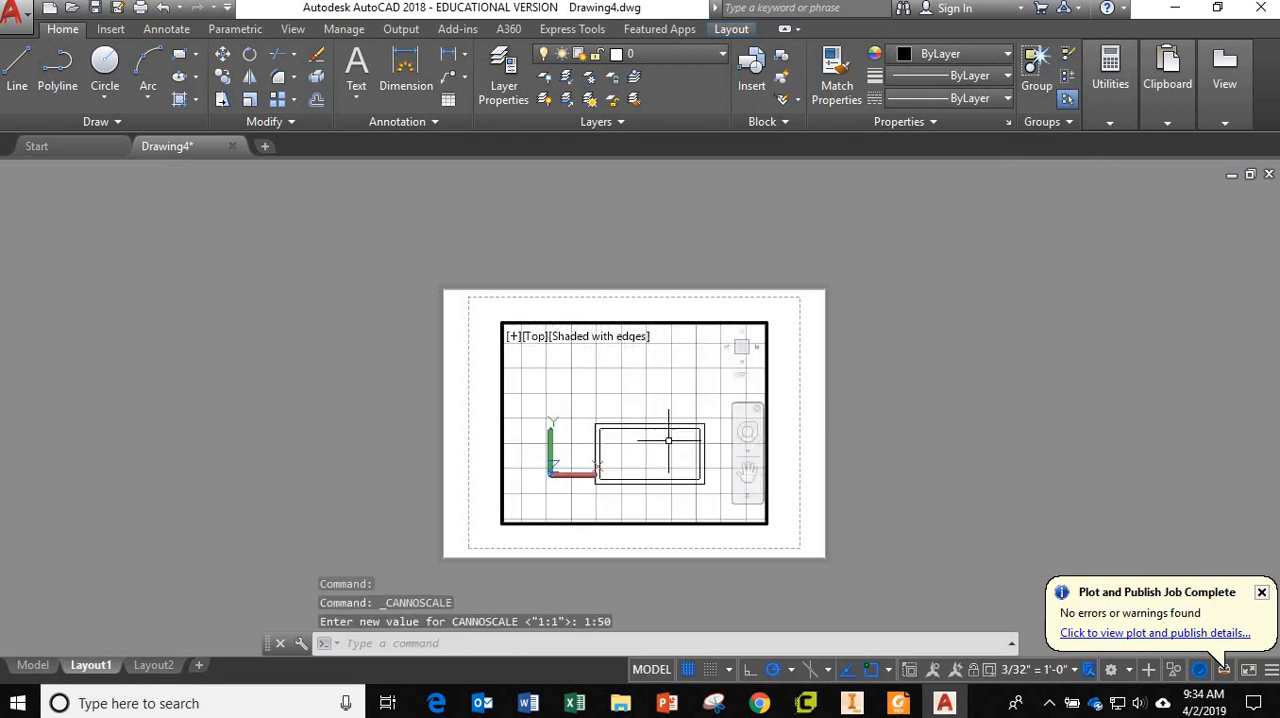
{"action": "middle_click_drag", "start_coordinate": [668, 442], "coordinate": [704, 444]}
{"action": "left_click_drag", "start_coordinate": [704, 444], "coordinate": [651, 423]}
{"action": "key", "text": "Escape"}
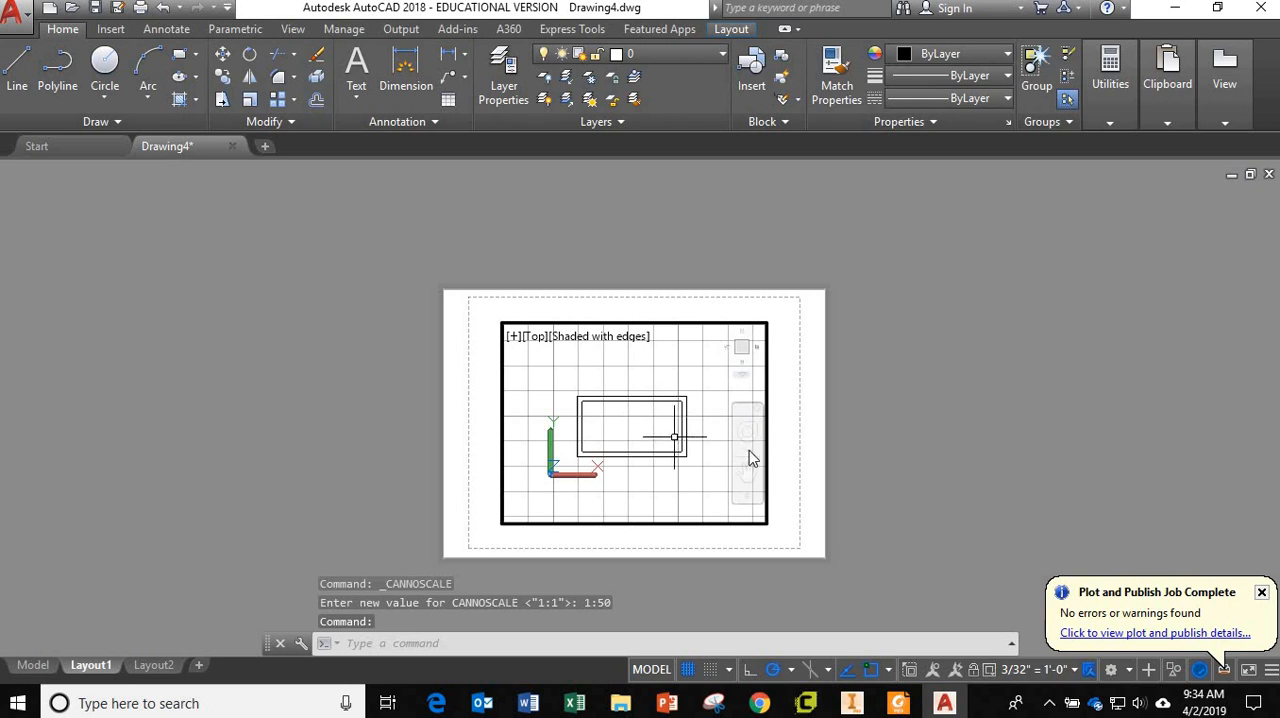
{"action": "double_click", "coordinate": [814, 456]}
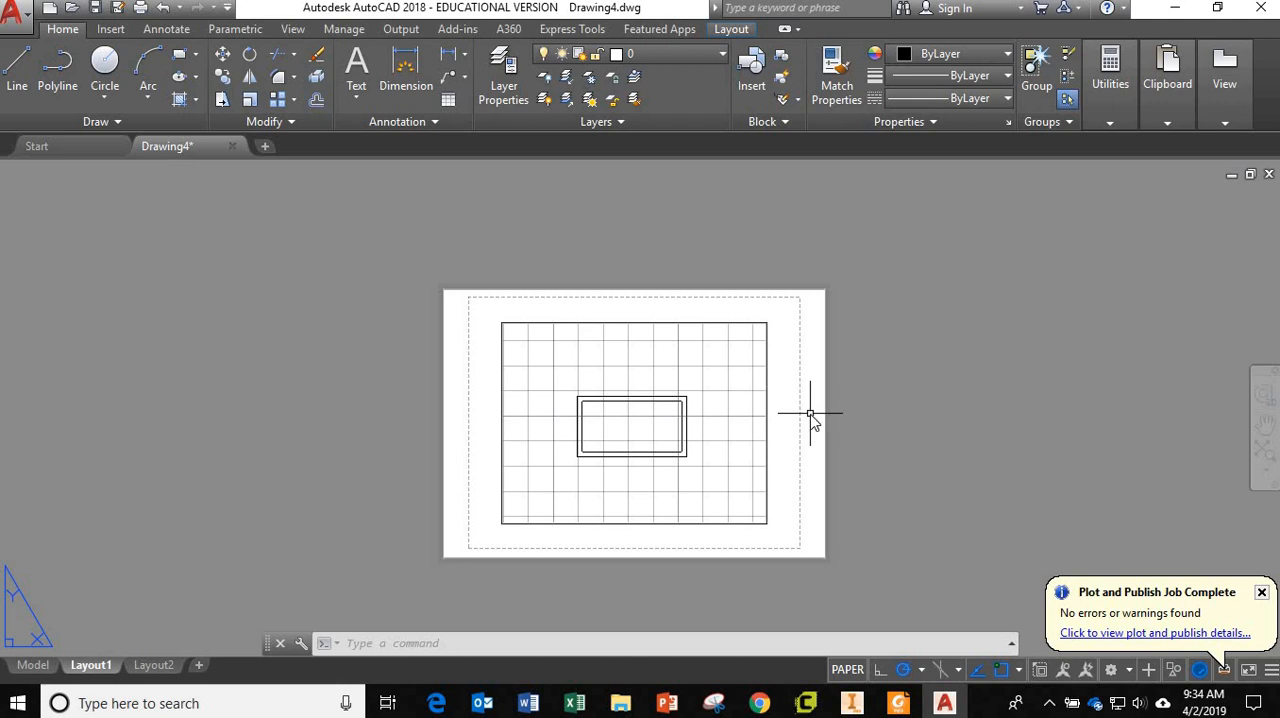
Modify the Layout1 page setup to use the DWG To PDF.pc3 plotter.
{"action": "type", "text": "pa"}
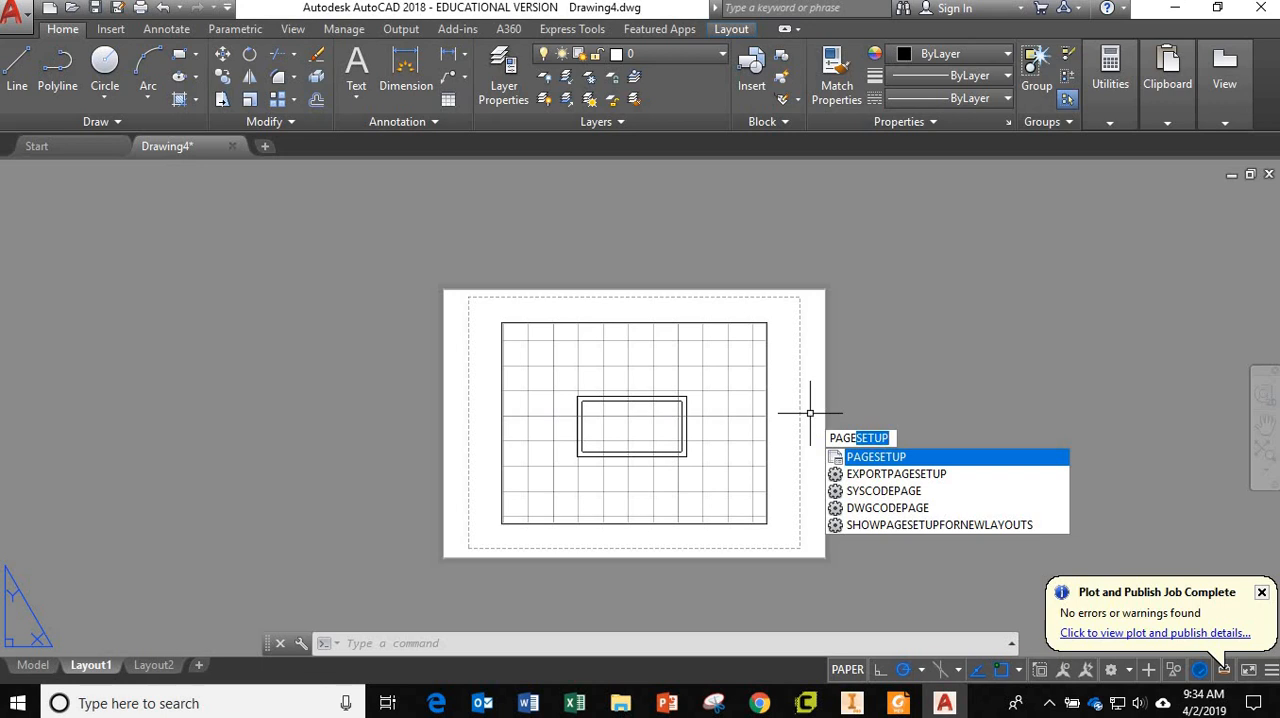
{"action": "key", "text": "Return"}
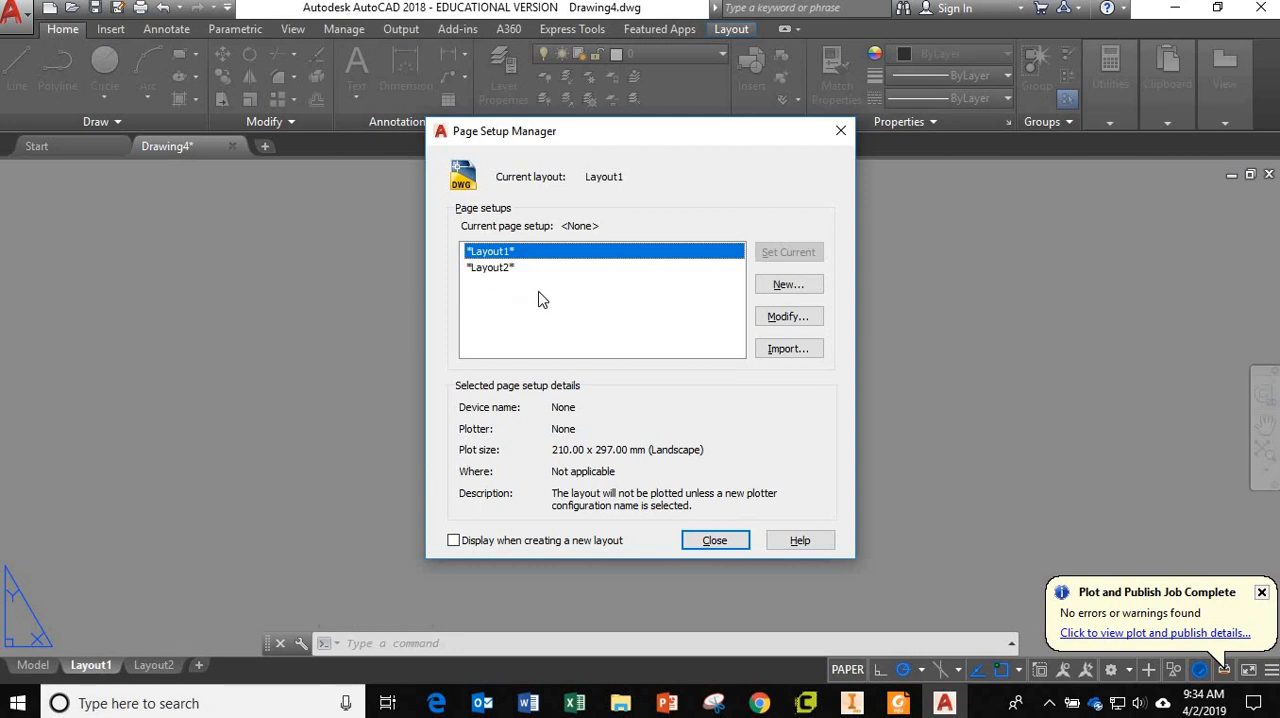
{"action": "left_click", "coordinate": [788, 318]}
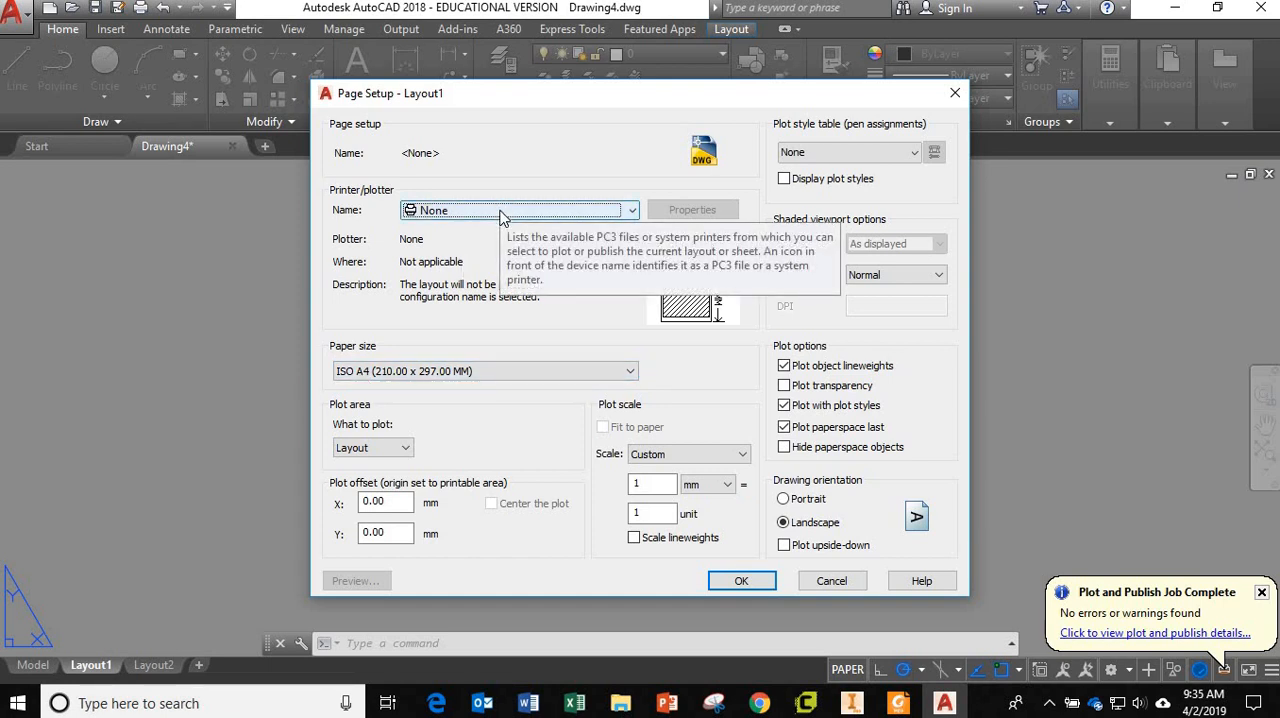
{"action": "left_click", "coordinate": [504, 211]}
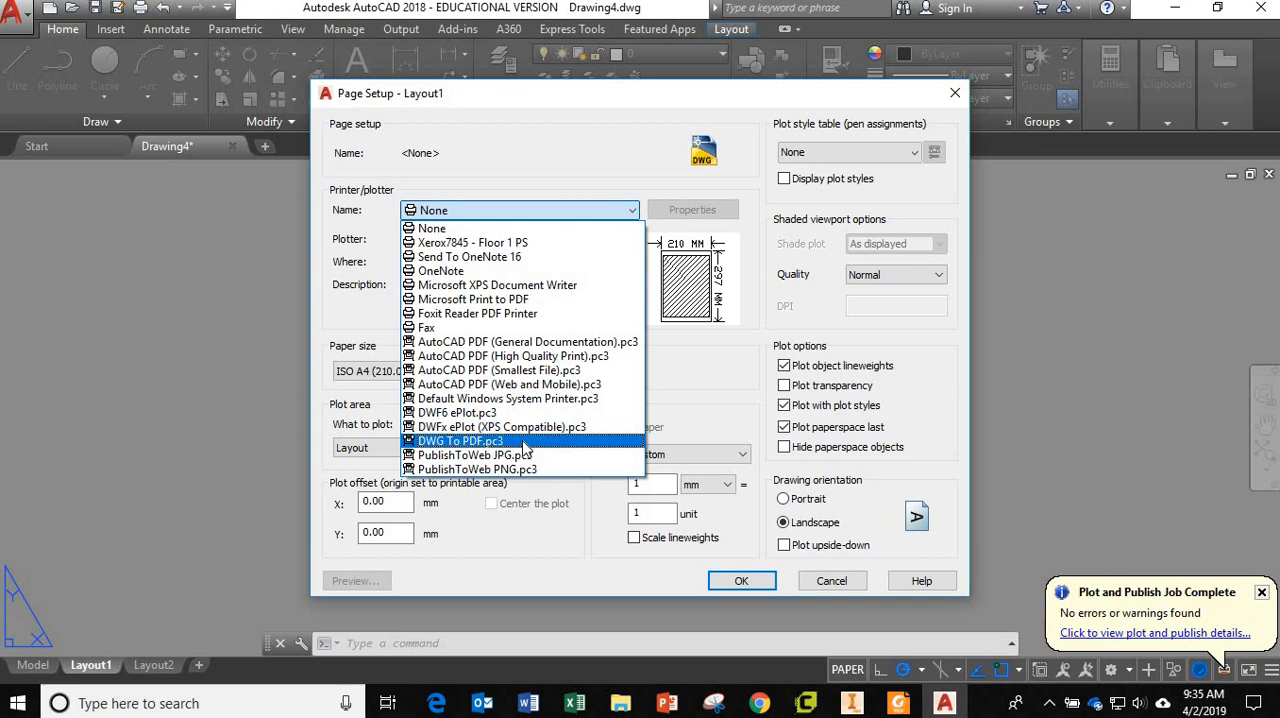
{"action": "left_click", "coordinate": [522, 441]}
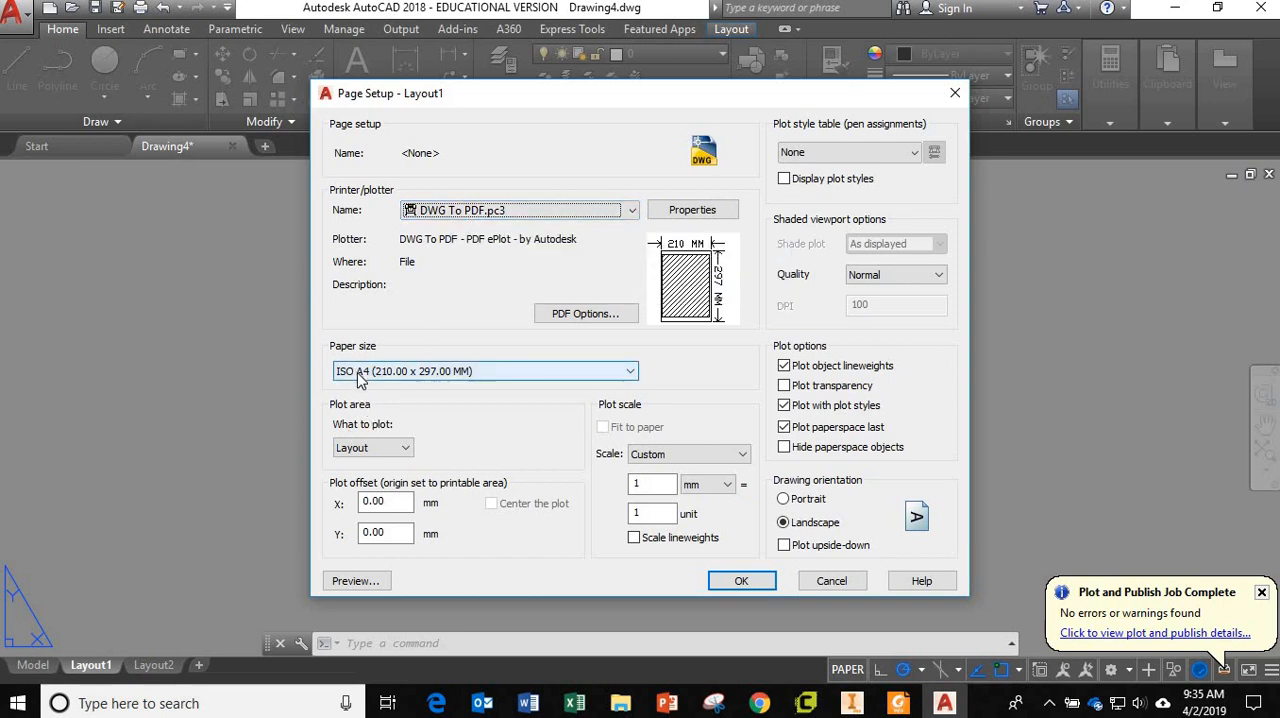
{"action": "left_click", "coordinate": [741, 581]}
Try to open the Layout2 page setup while Layout1 is current, and close the Page Setup Manager.
{"action": "left_click", "coordinate": [495, 268]}
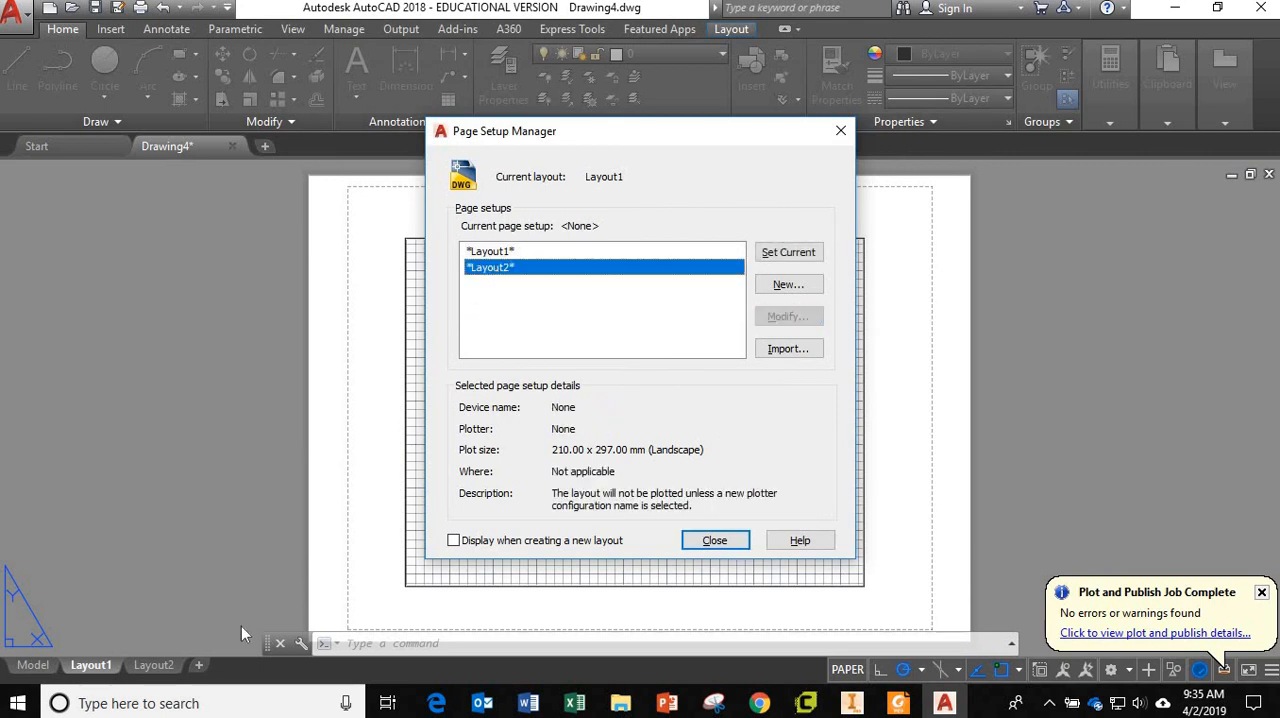
{"action": "double_click", "coordinate": [541, 268]}
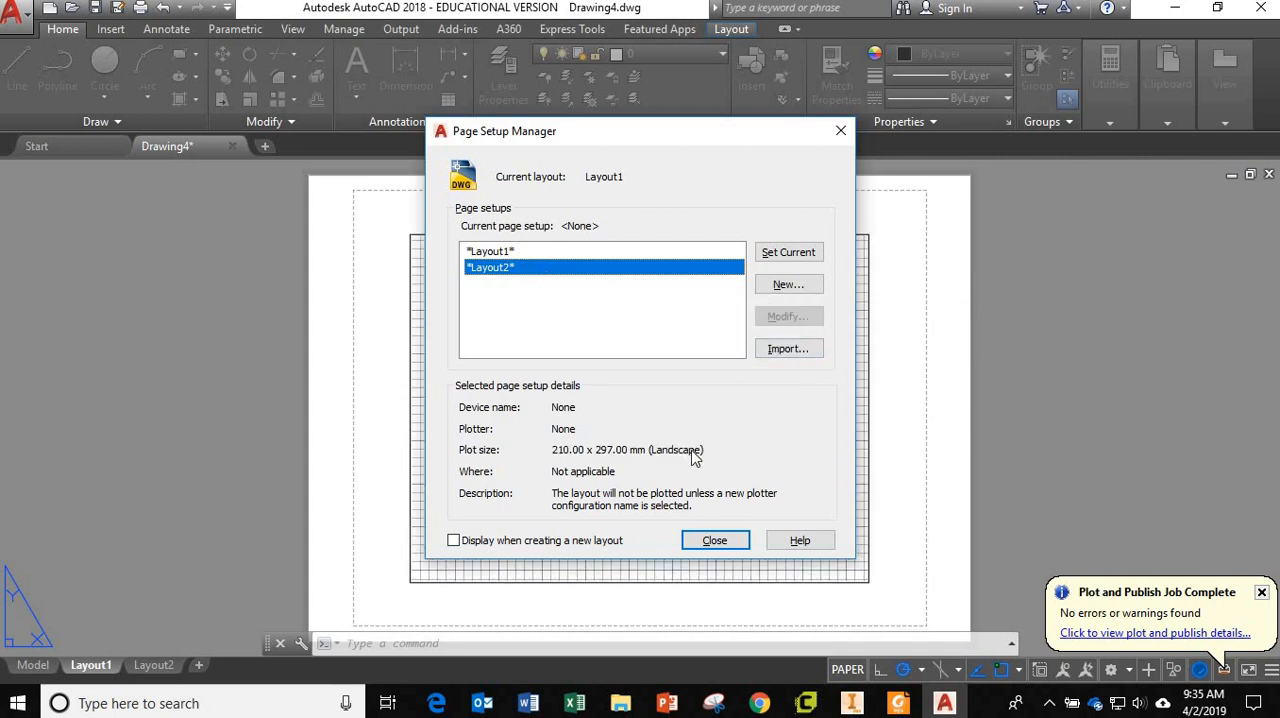
{"action": "left_click", "coordinate": [715, 541]}
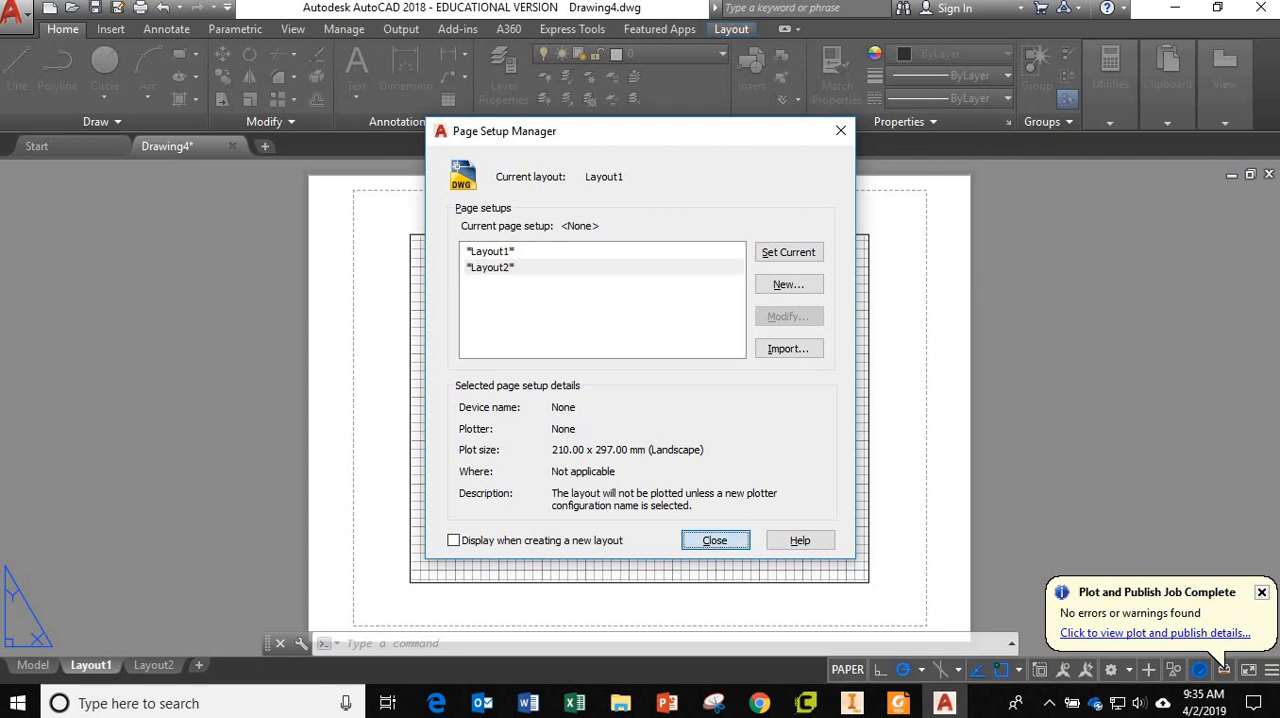
Switch to Layout2 and set its page setup's paper size to ISO A3 (420.00 x 297.00 MM).
{"action": "left_click", "coordinate": [158, 666]}
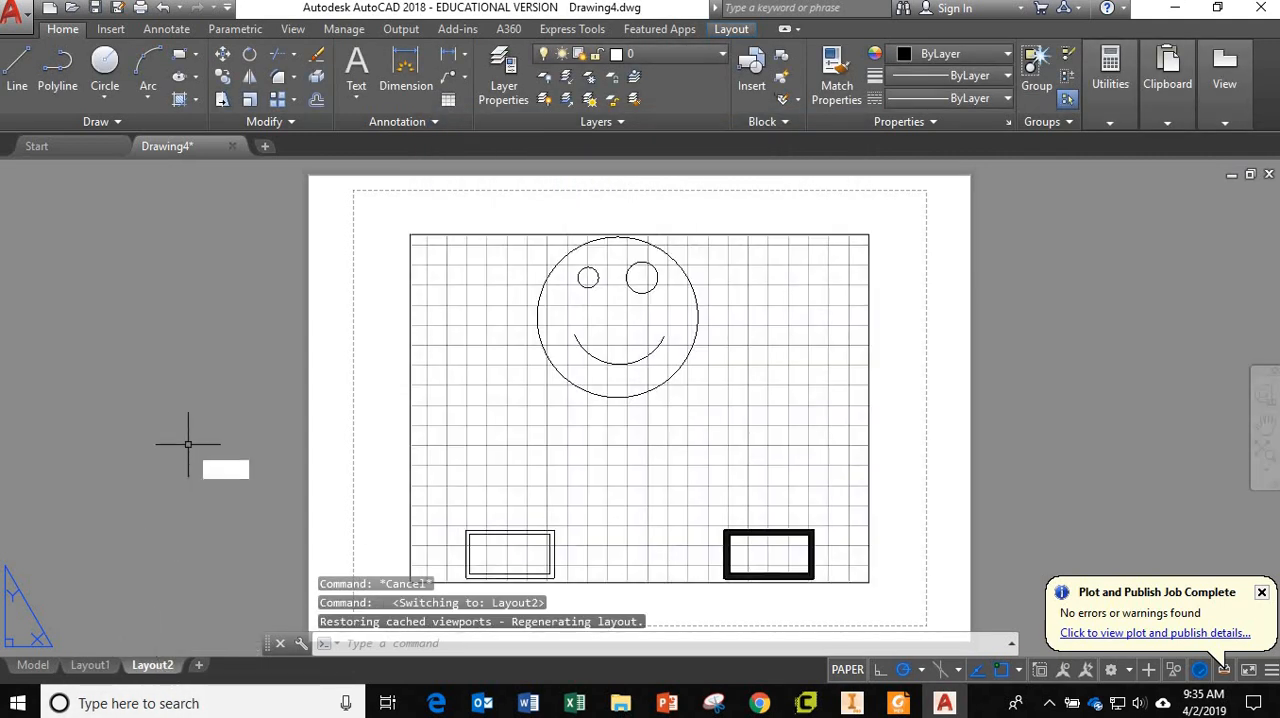
{"action": "type", "text": "page"}
{"action": "key", "text": "Return"}
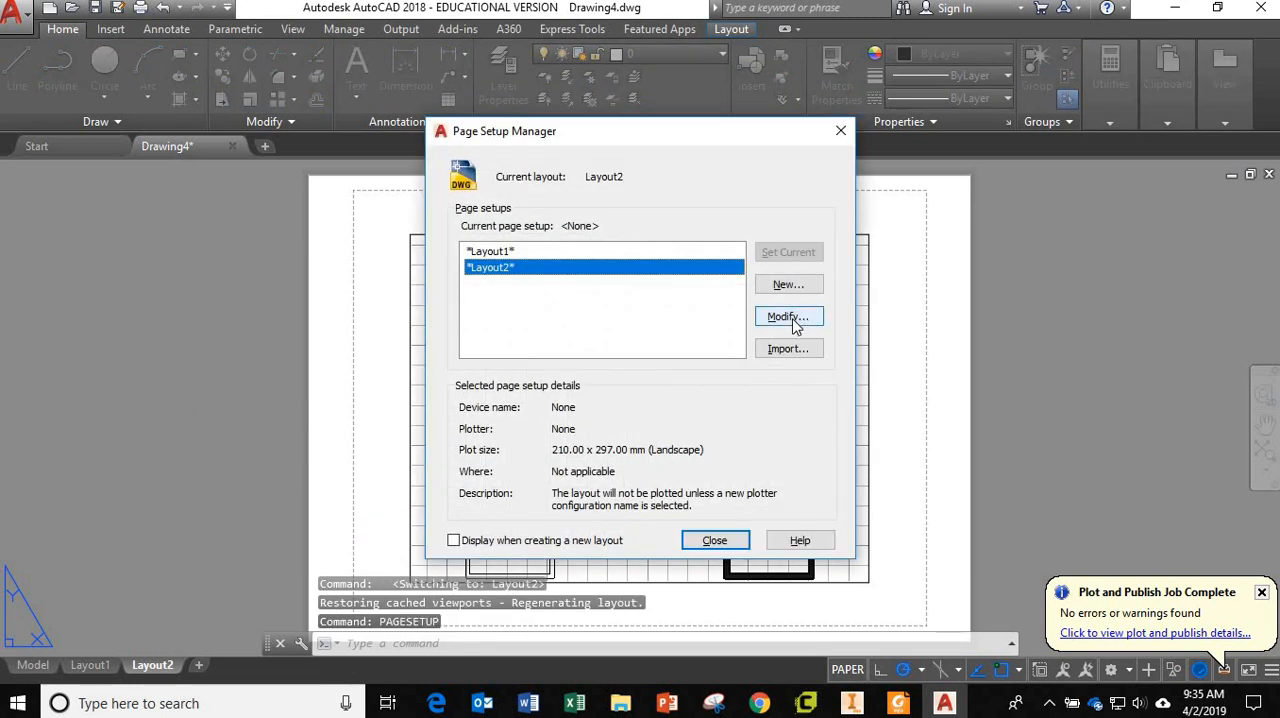
{"action": "left_click", "coordinate": [793, 320]}
{"action": "left_click", "coordinate": [569, 374]}
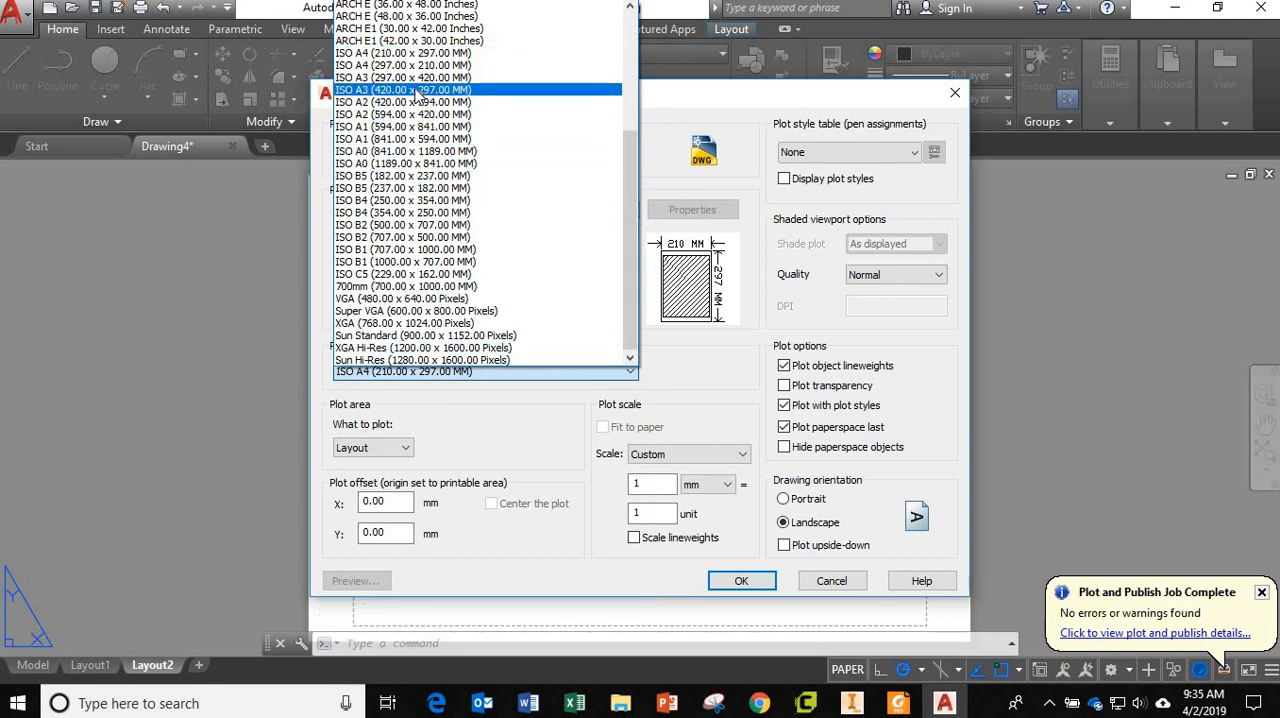
{"action": "left_click", "coordinate": [418, 90]}
{"action": "left_click", "coordinate": [742, 581]}
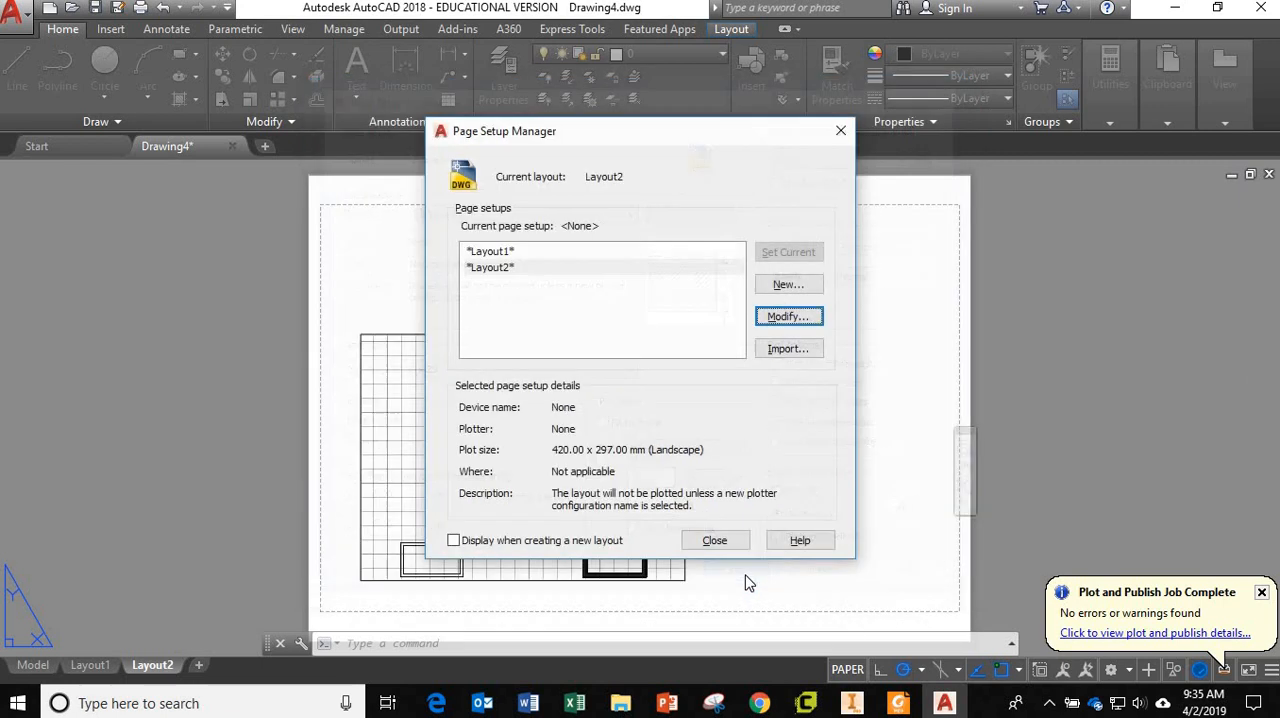
{"action": "left_click", "coordinate": [715, 540]}
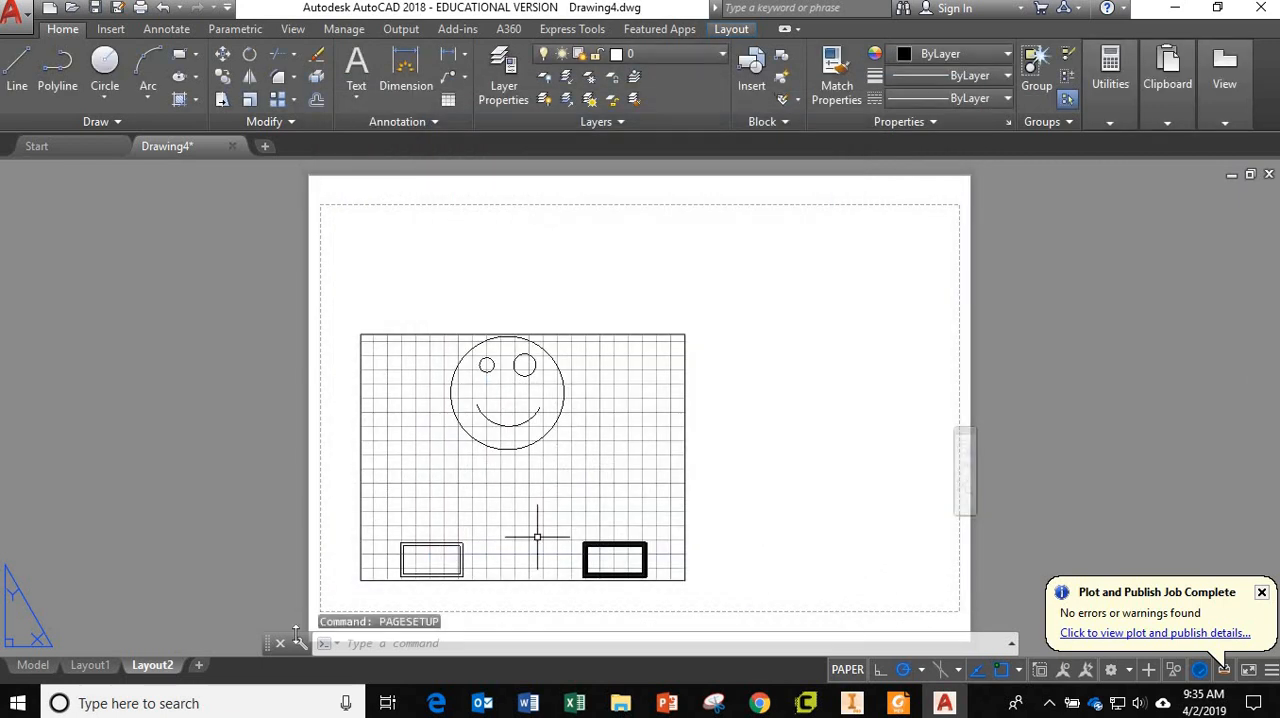
Compare the sheet and viewport size on Layout2 with those on Layout1, finishing on Layout1.
{"action": "scroll", "coordinate": [694, 458], "scroll_direction": "down", "scroll_amount": 4}
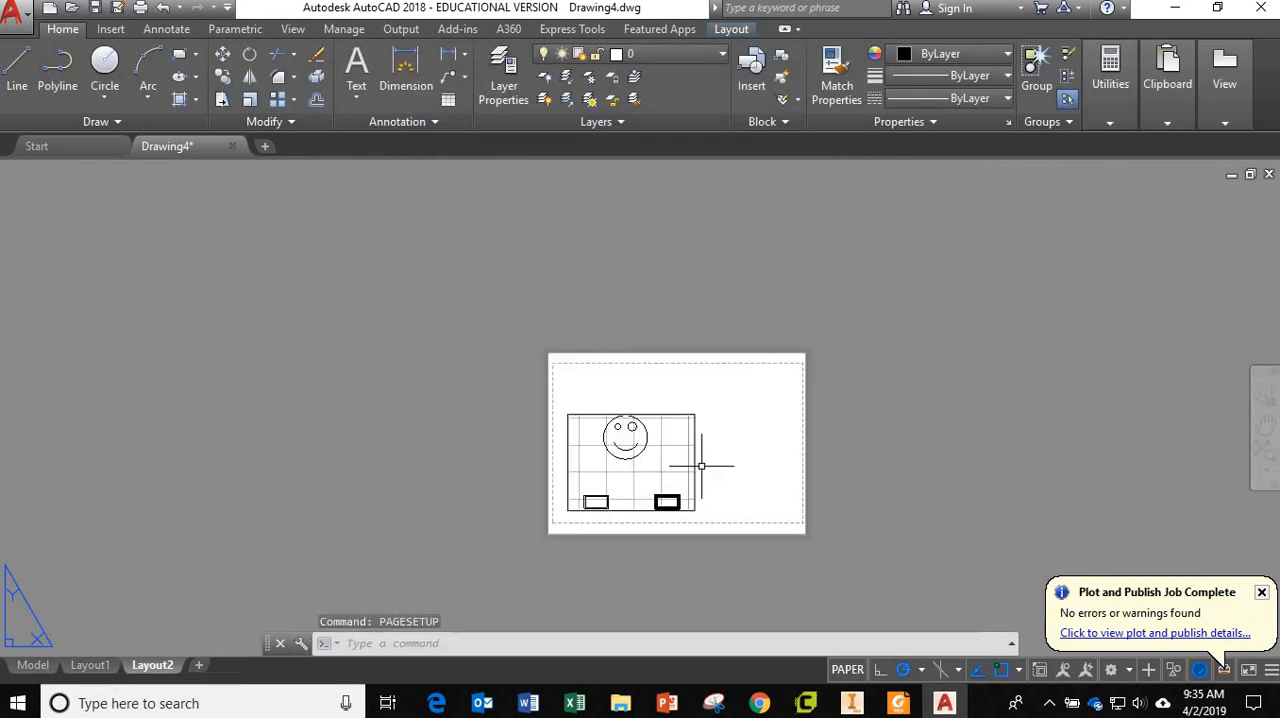
{"action": "scroll", "coordinate": [700, 463], "scroll_direction": "up", "scroll_amount": 4}
{"action": "scroll", "coordinate": [700, 463], "scroll_direction": "down", "scroll_amount": 2}
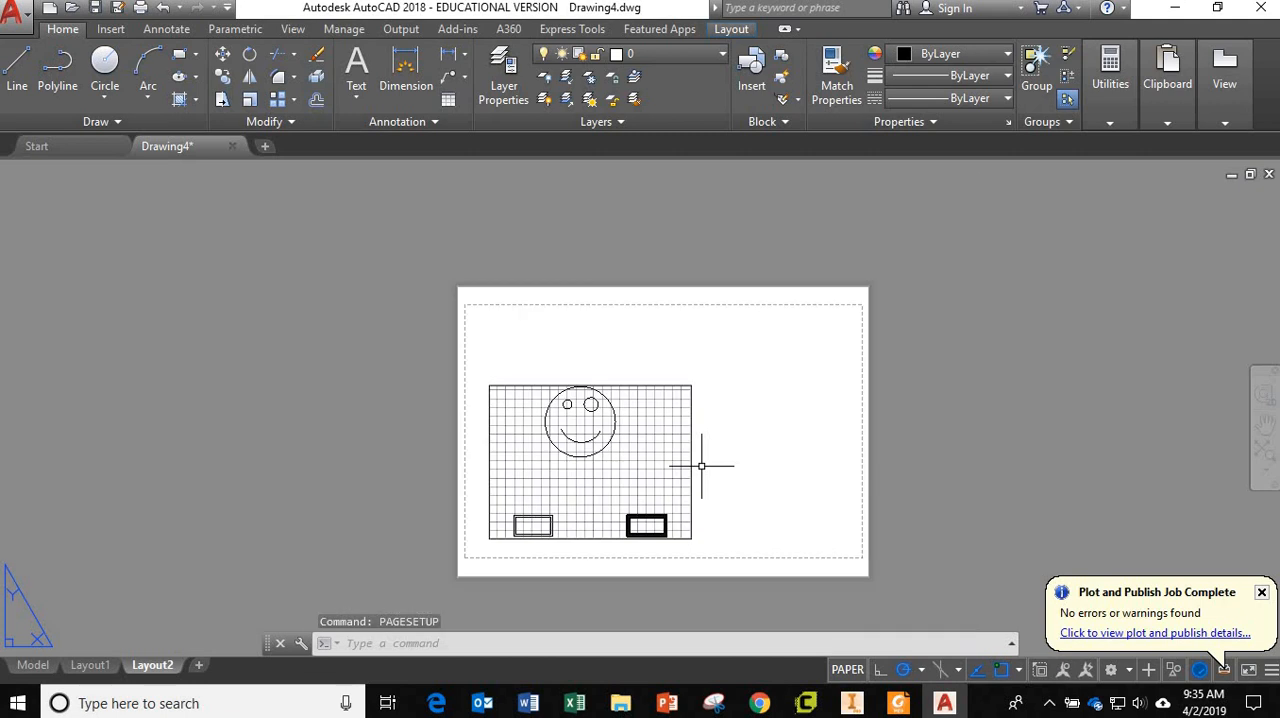
{"action": "left_click", "coordinate": [90, 665]}
{"action": "scroll", "coordinate": [618, 425], "scroll_direction": "up", "scroll_amount": 4}
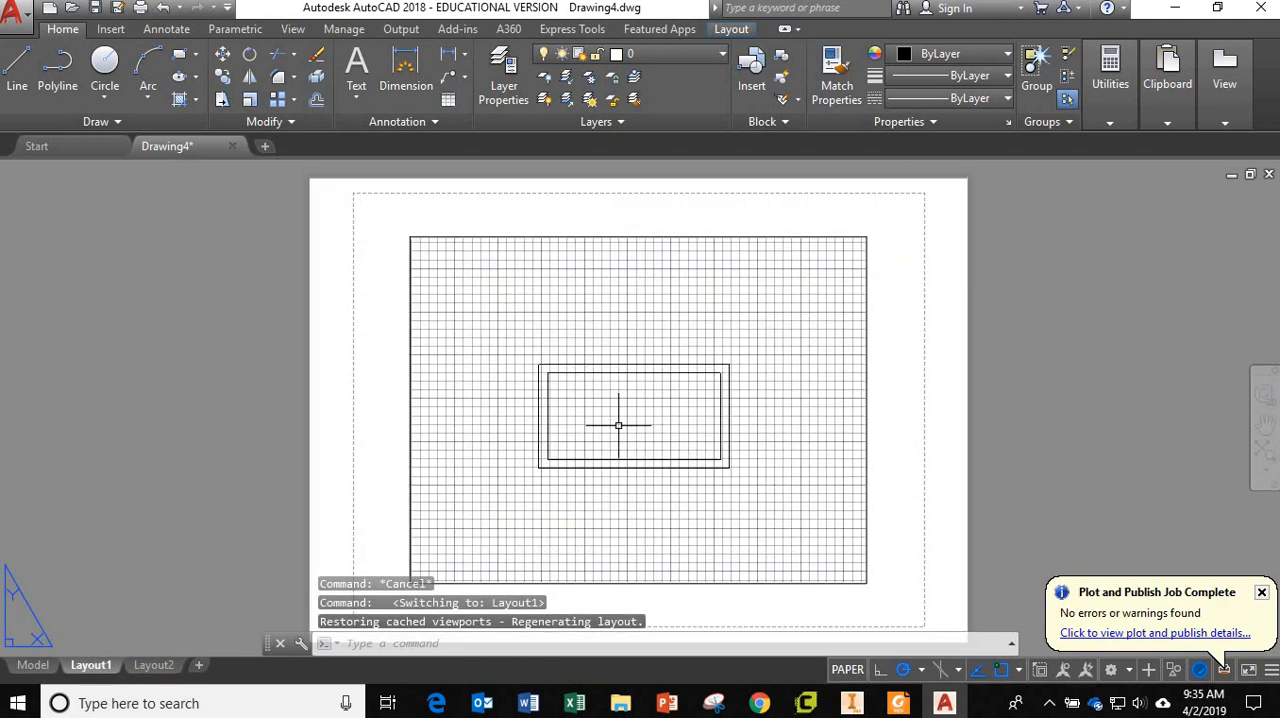
{"action": "scroll", "coordinate": [617, 423], "scroll_direction": "down", "scroll_amount": 2}
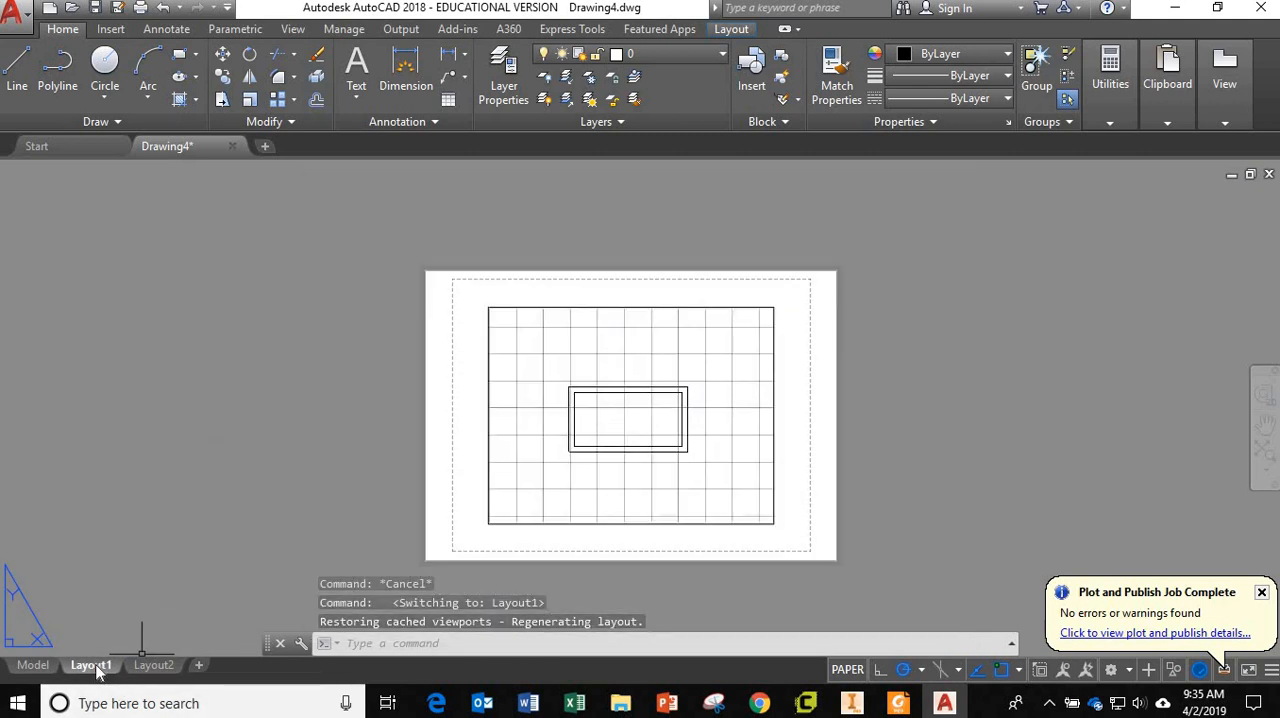
Set the Layout1 page setup's plotter to DWG To PDF.pc3 and close the Page Setup Manager.
{"action": "type", "text": "page"}
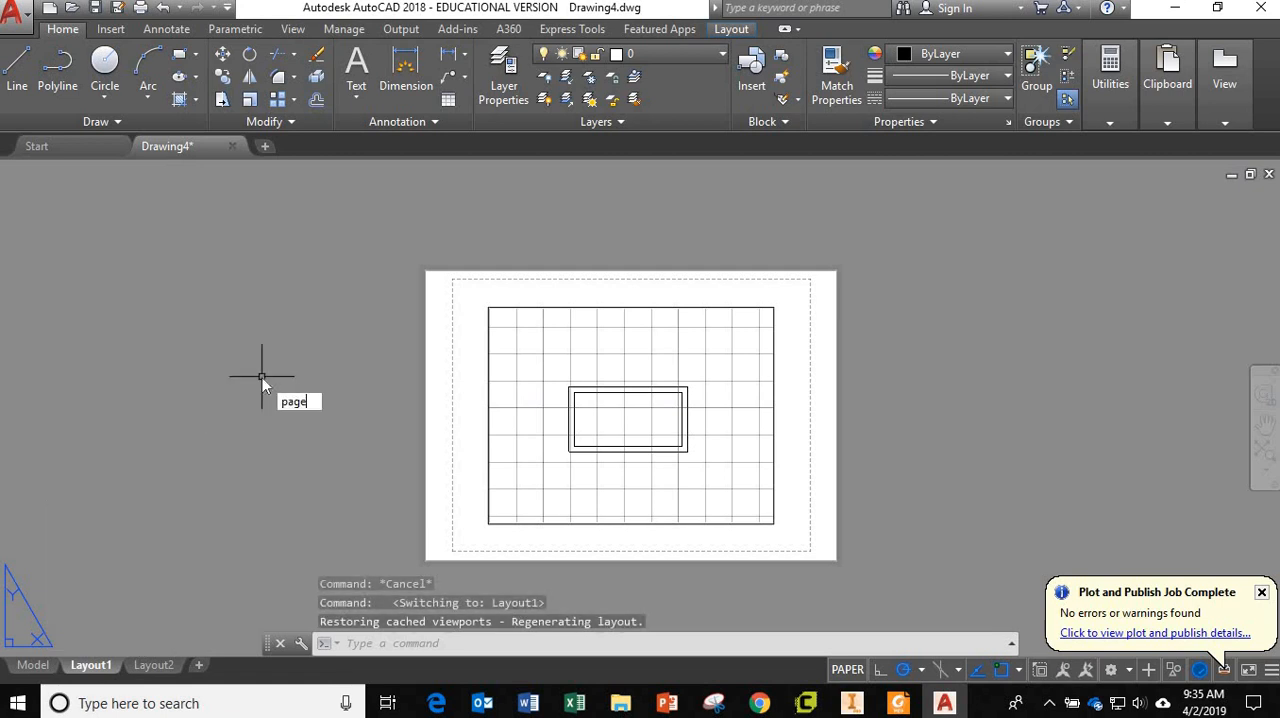
{"action": "key", "text": "Return"}
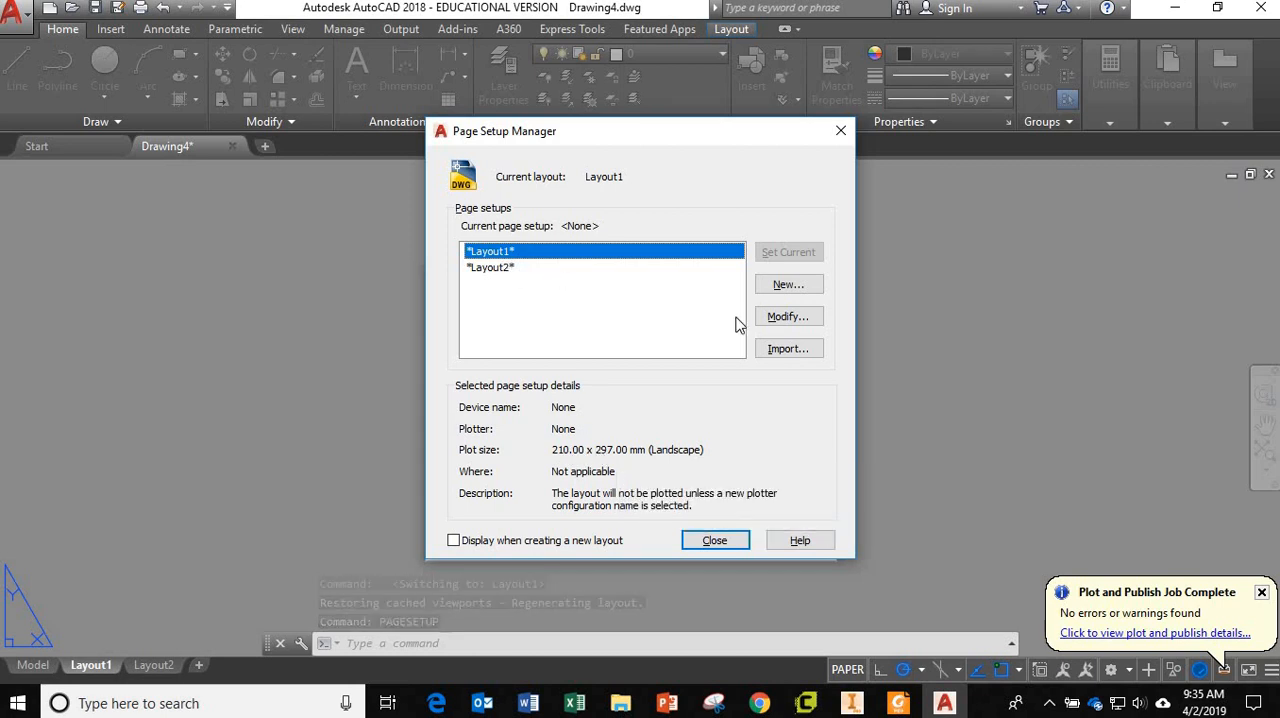
{"action": "left_click", "coordinate": [788, 318]}
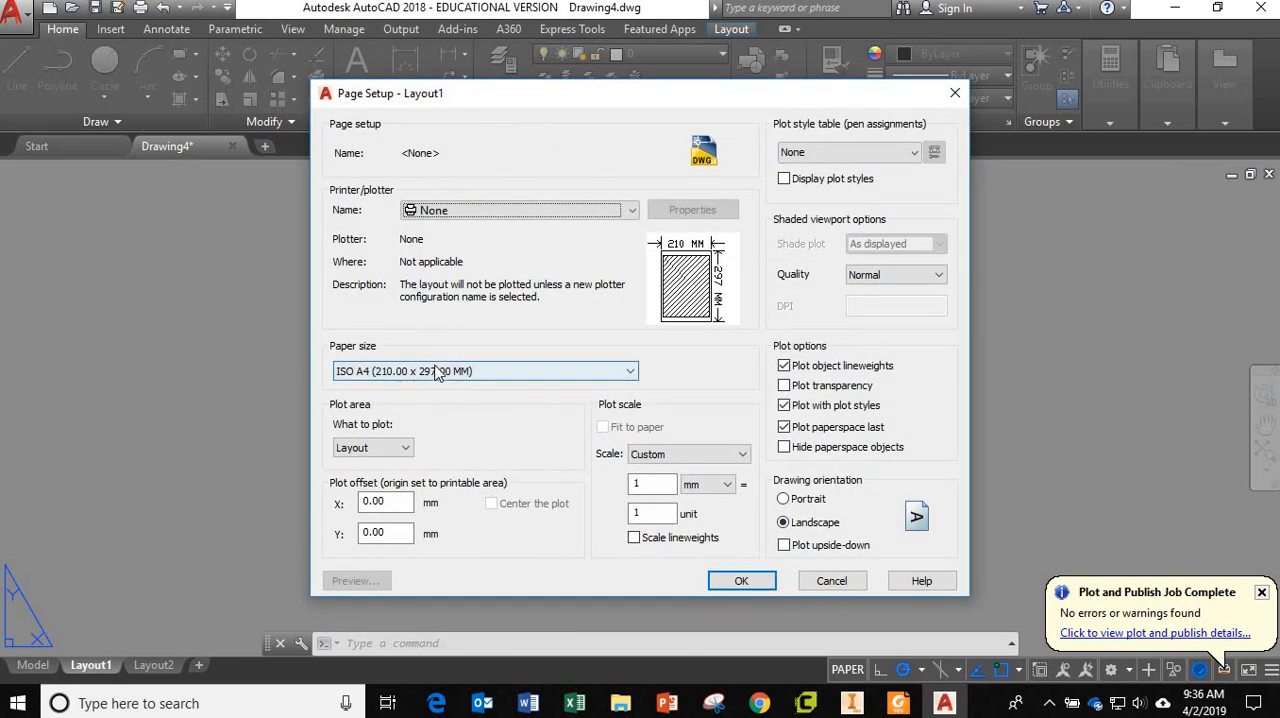
{"action": "left_click", "coordinate": [527, 211]}
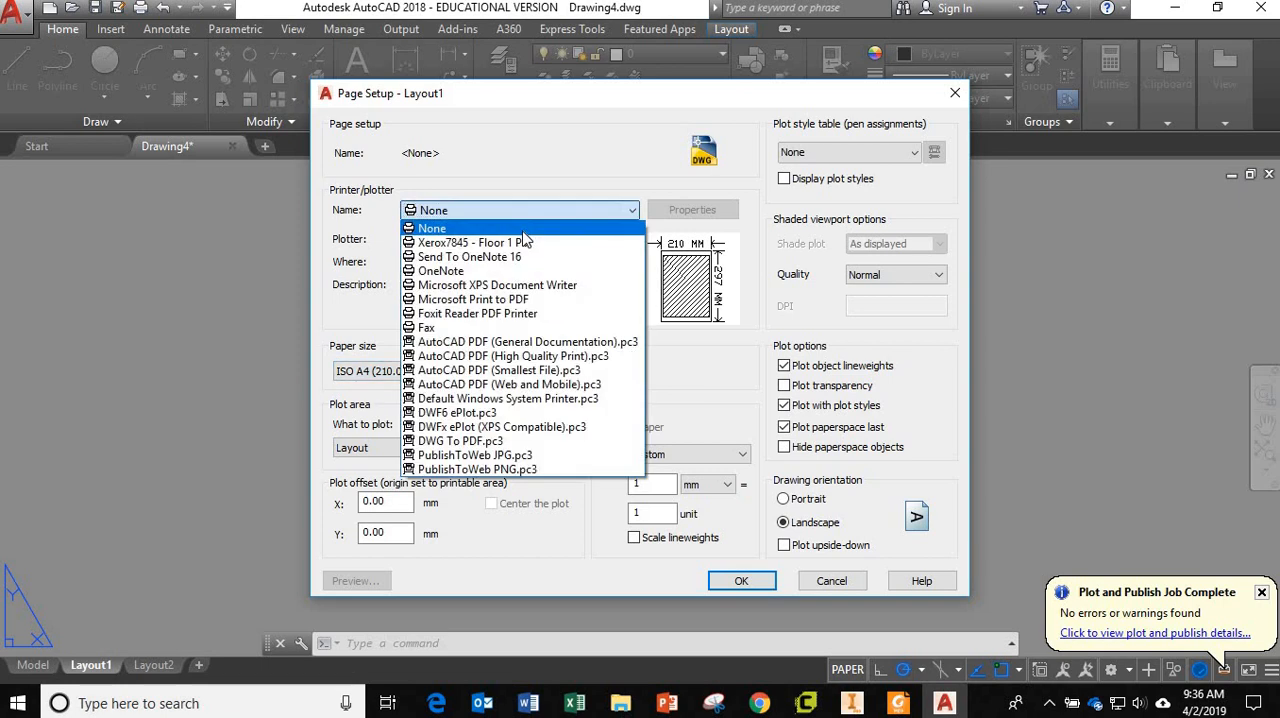
{"action": "left_click", "coordinate": [490, 441]}
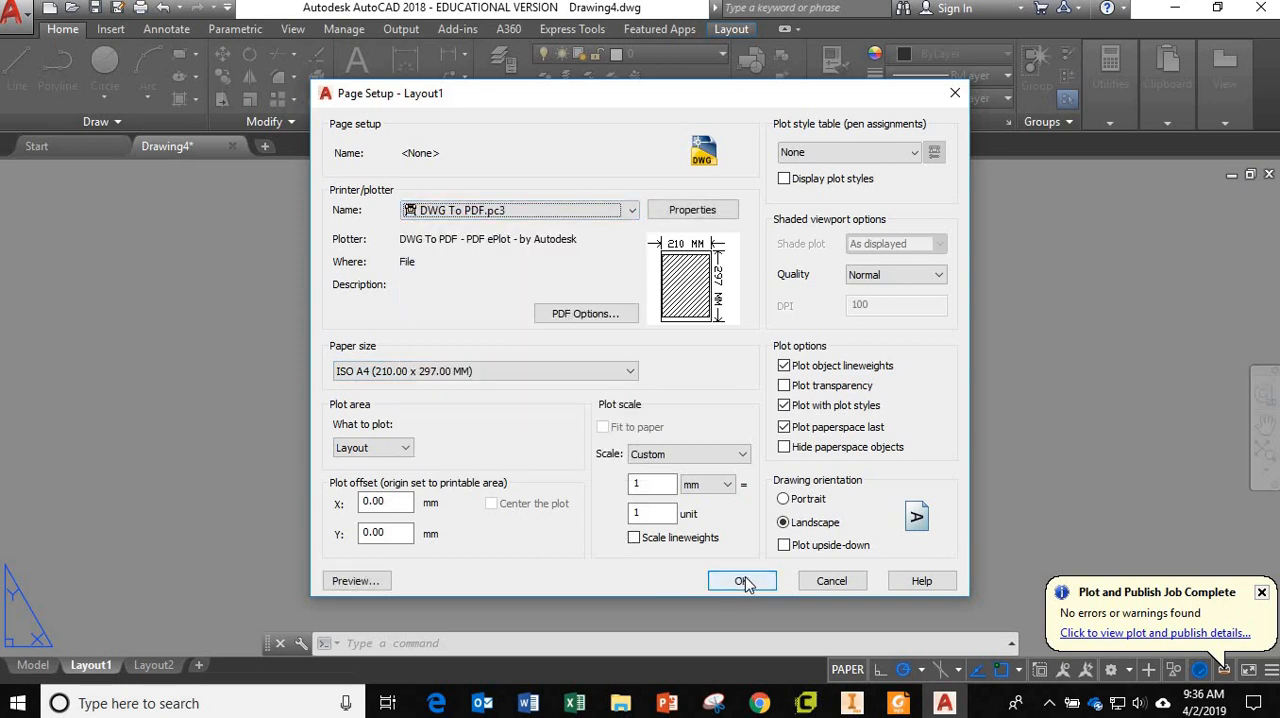
{"action": "left_click", "coordinate": [742, 581]}
{"action": "left_click", "coordinate": [714, 541]}
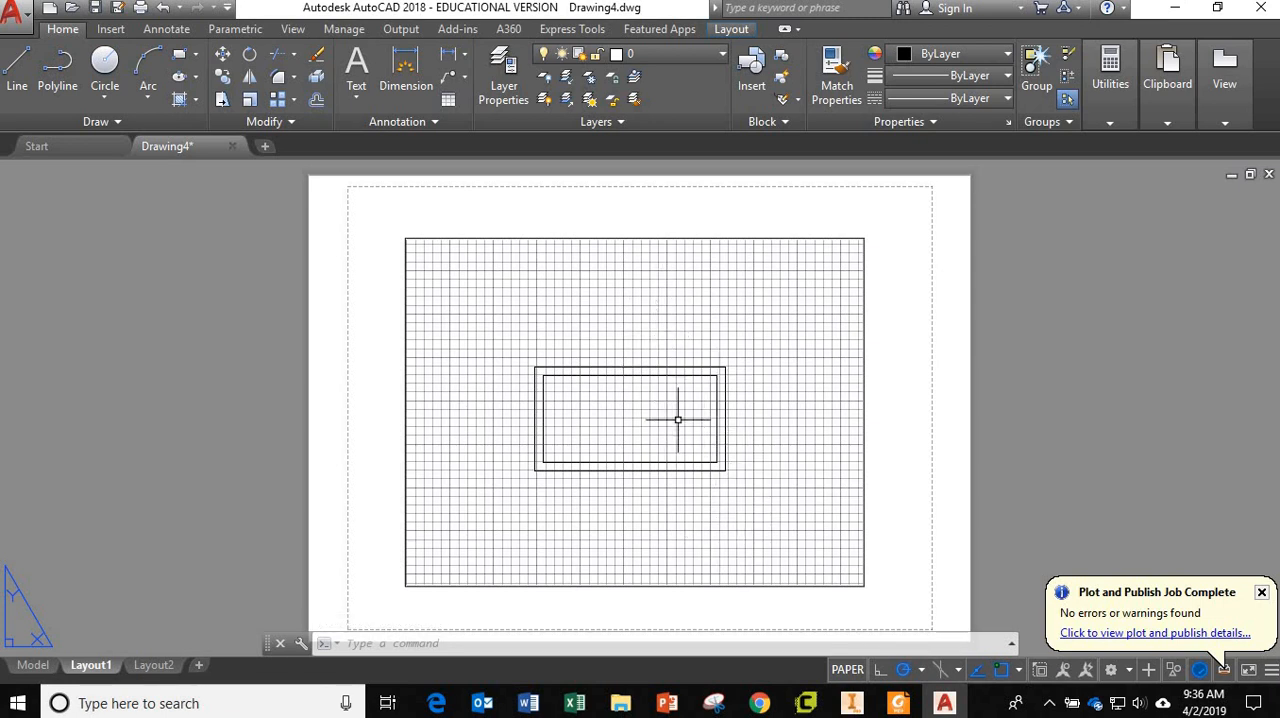
Stretch the Layout1 viewport into a tall rectangle filling the sheet's right part, moving its left edge inward by about 118 mm.
{"action": "scroll", "coordinate": [677, 418], "scroll_direction": "up", "scroll_amount": 1}
{"action": "scroll", "coordinate": [677, 418], "scroll_direction": "down", "scroll_amount": 3}
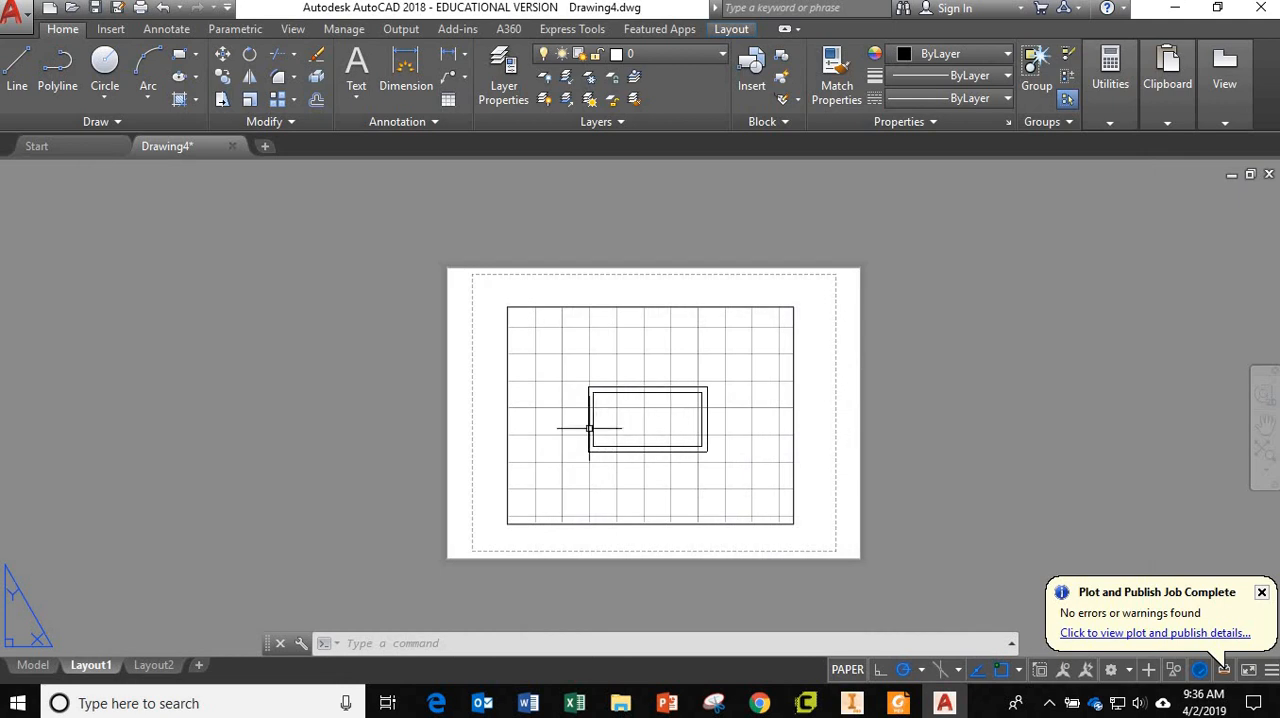
{"action": "left_click", "coordinate": [509, 406]}
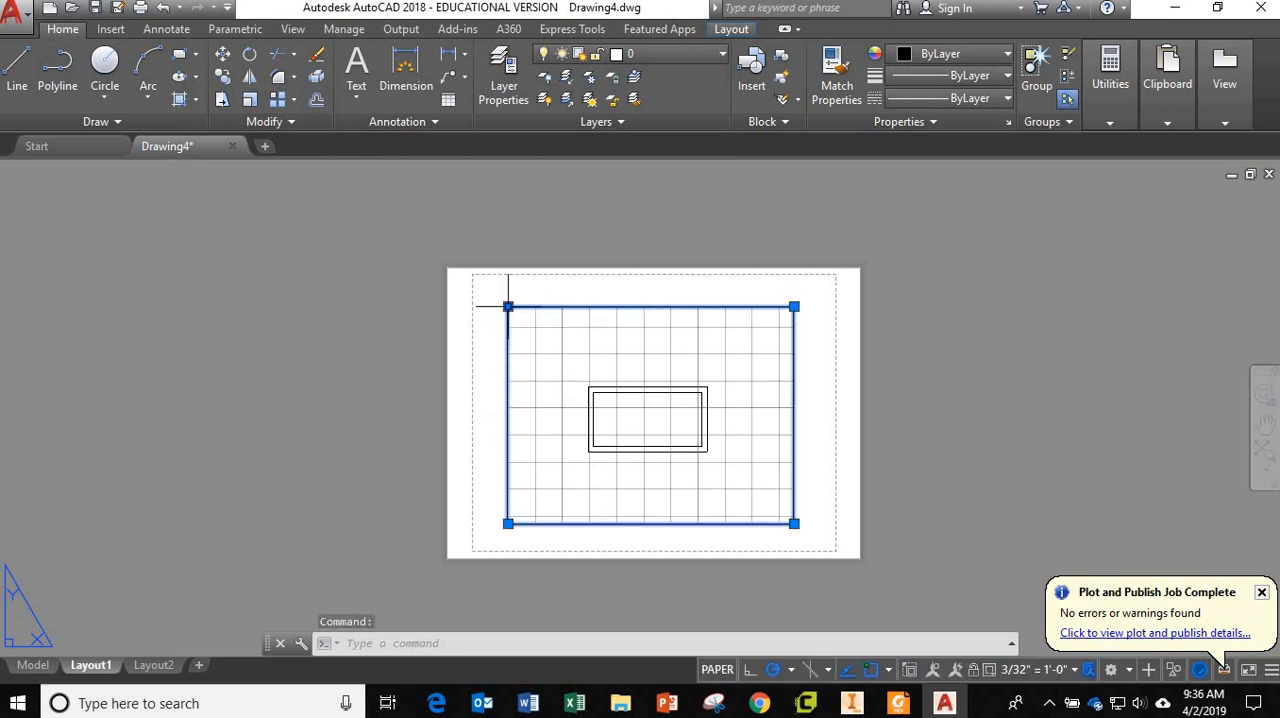
{"action": "left_click", "coordinate": [508, 306]}
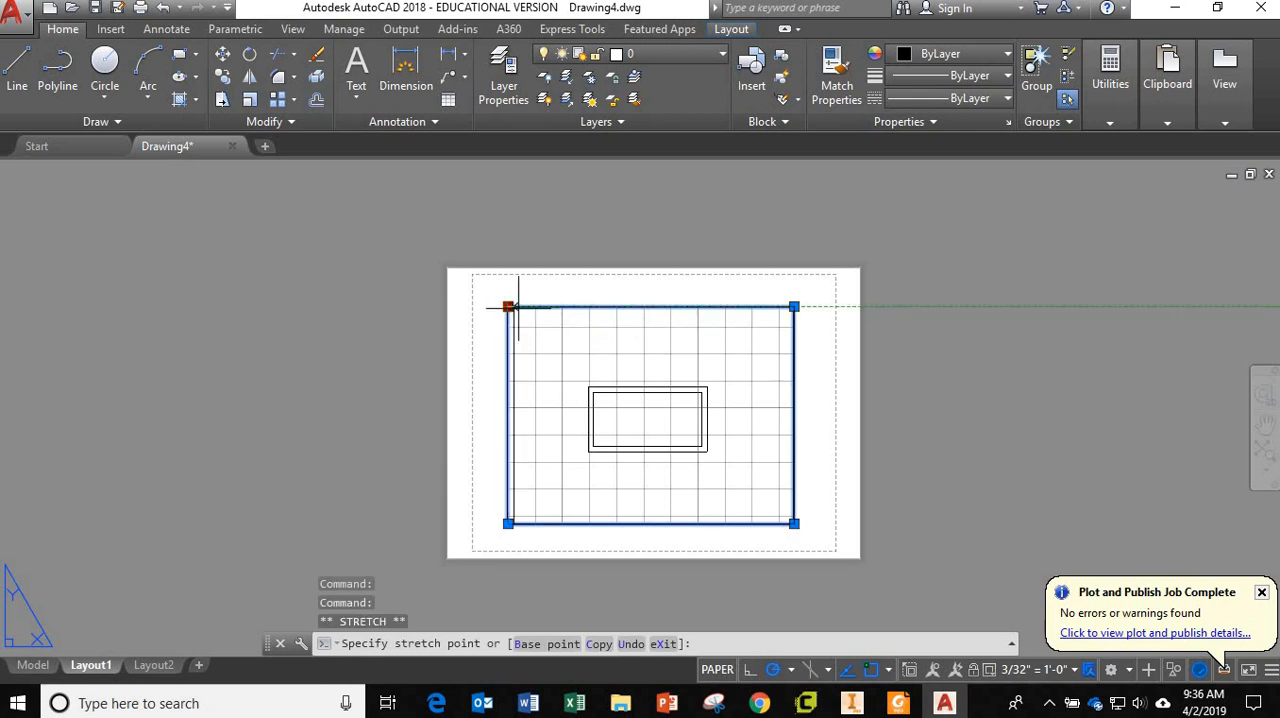
{"action": "left_click", "coordinate": [672, 306]}
{"action": "left_click", "coordinate": [794, 523]}
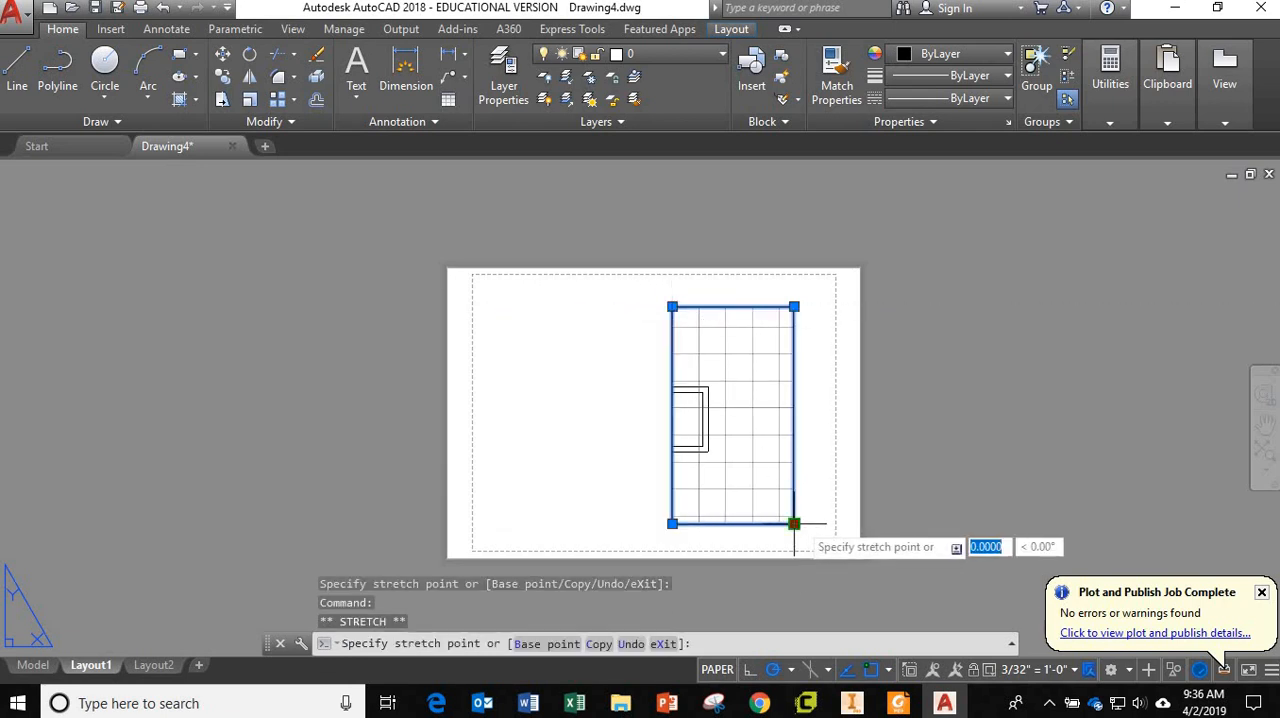
{"action": "left_click", "coordinate": [832, 523]}
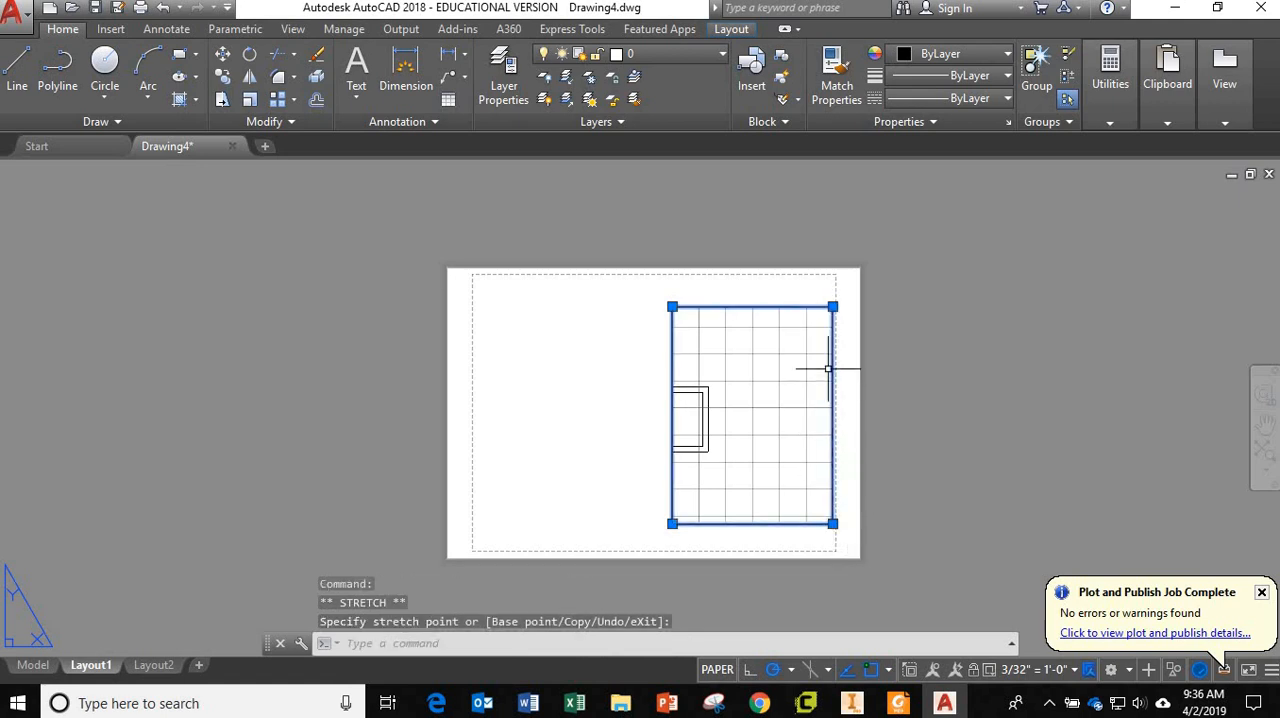
{"action": "left_click", "coordinate": [832, 306]}
{"action": "left_click", "coordinate": [832, 287]}
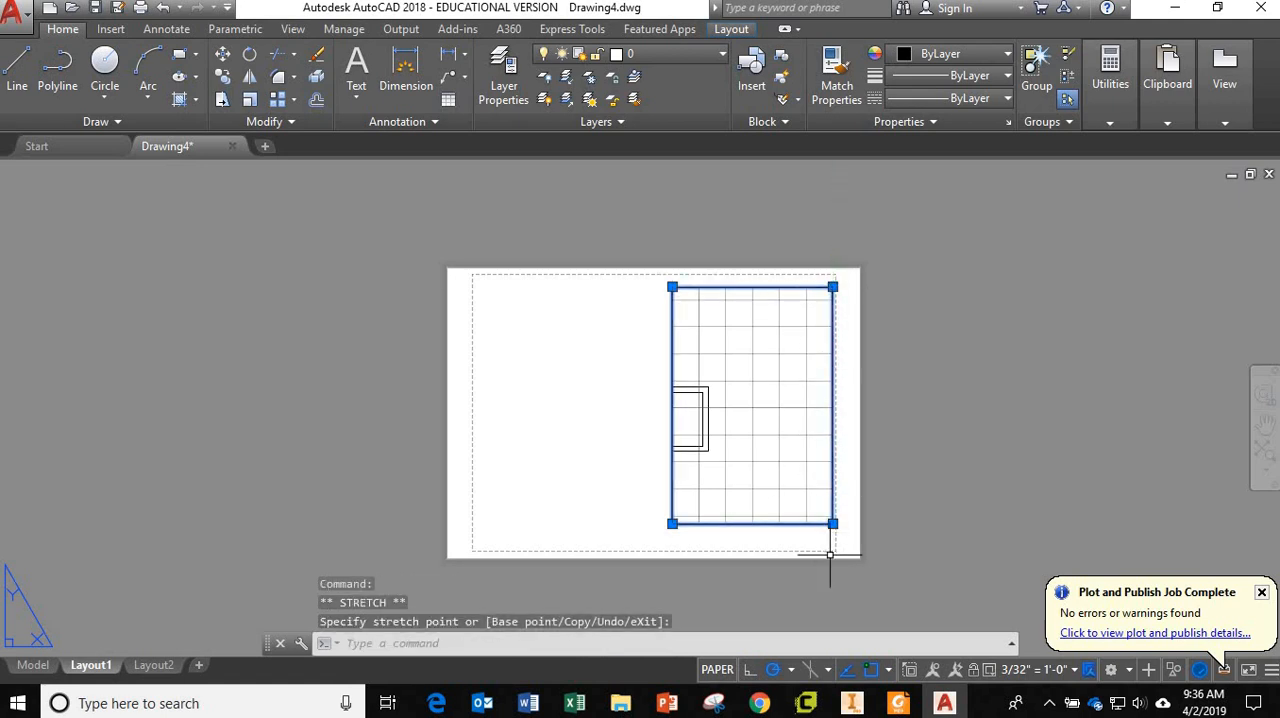
{"action": "left_click", "coordinate": [832, 523]}
{"action": "left_click", "coordinate": [832, 545]}
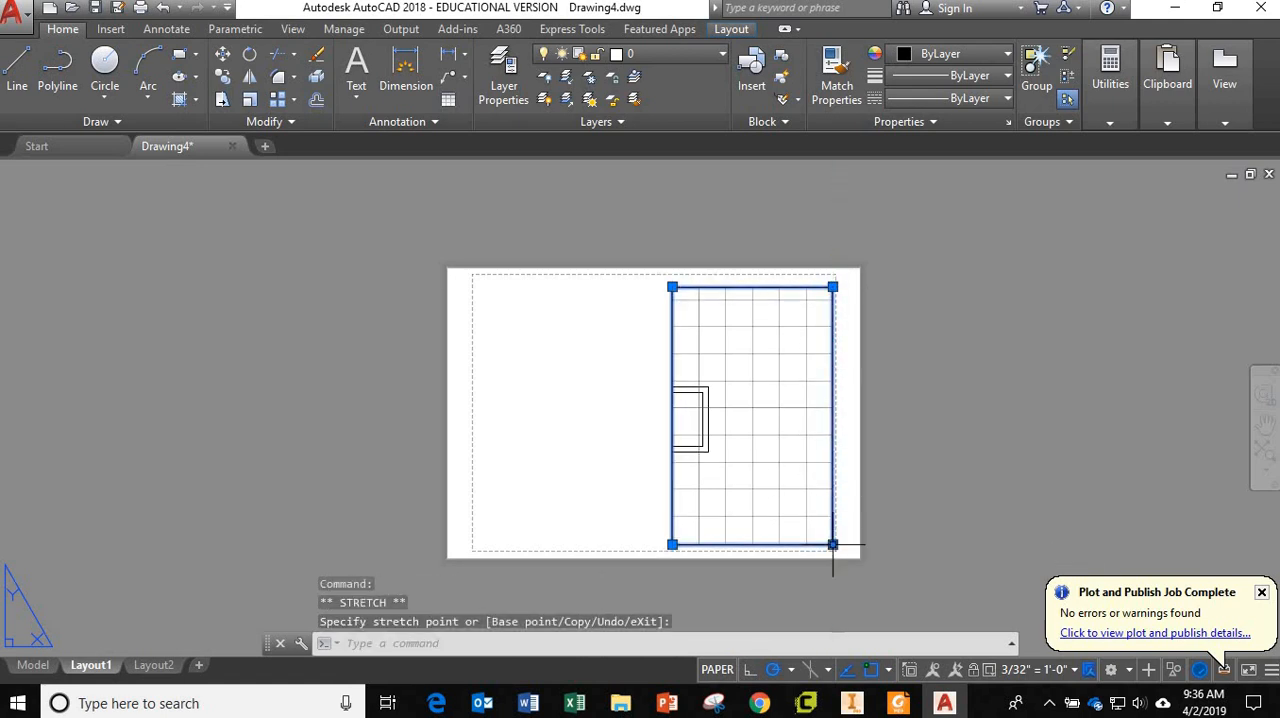
Activate the tall viewport, centre the double rectangle in it at a size that fits, and return to paper space.
{"action": "double_click", "coordinate": [764, 452]}
{"action": "scroll", "coordinate": [764, 452], "scroll_direction": "down", "scroll_amount": 3}
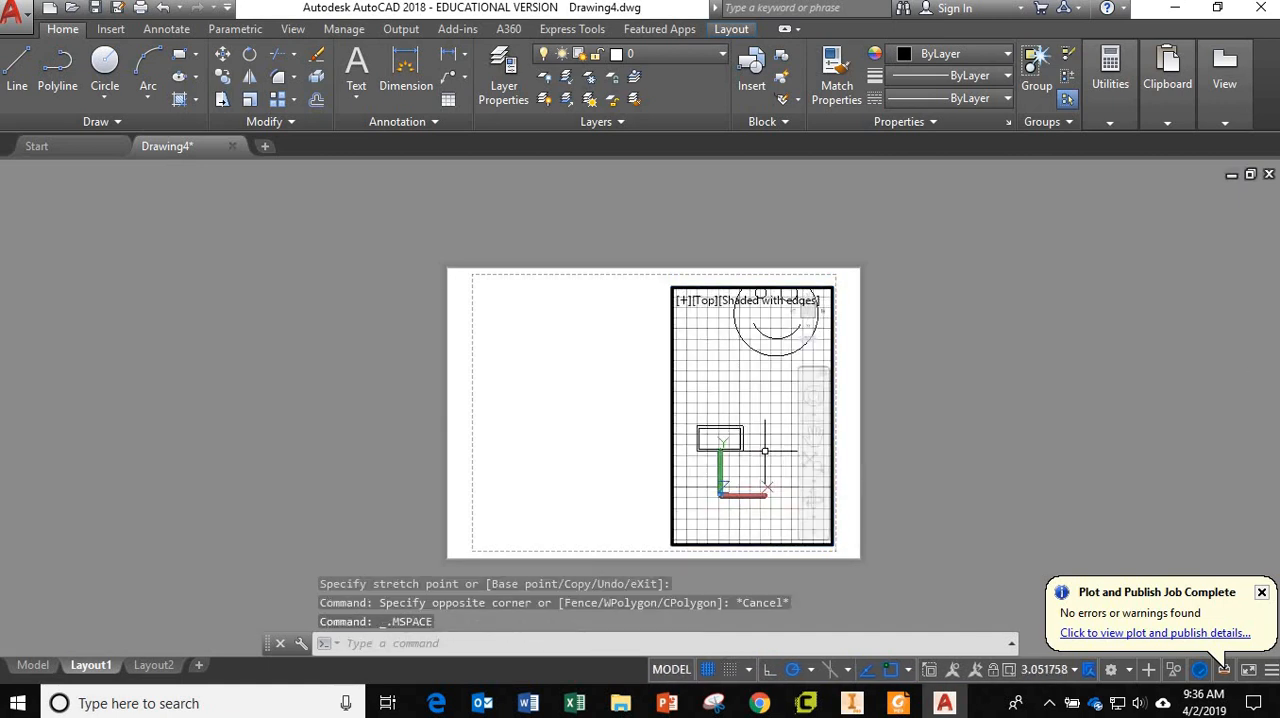
{"action": "middle_click_drag", "start_coordinate": [763, 449], "coordinate": [777, 477]}
{"action": "scroll", "coordinate": [760, 440], "scroll_direction": "up", "scroll_amount": 4}
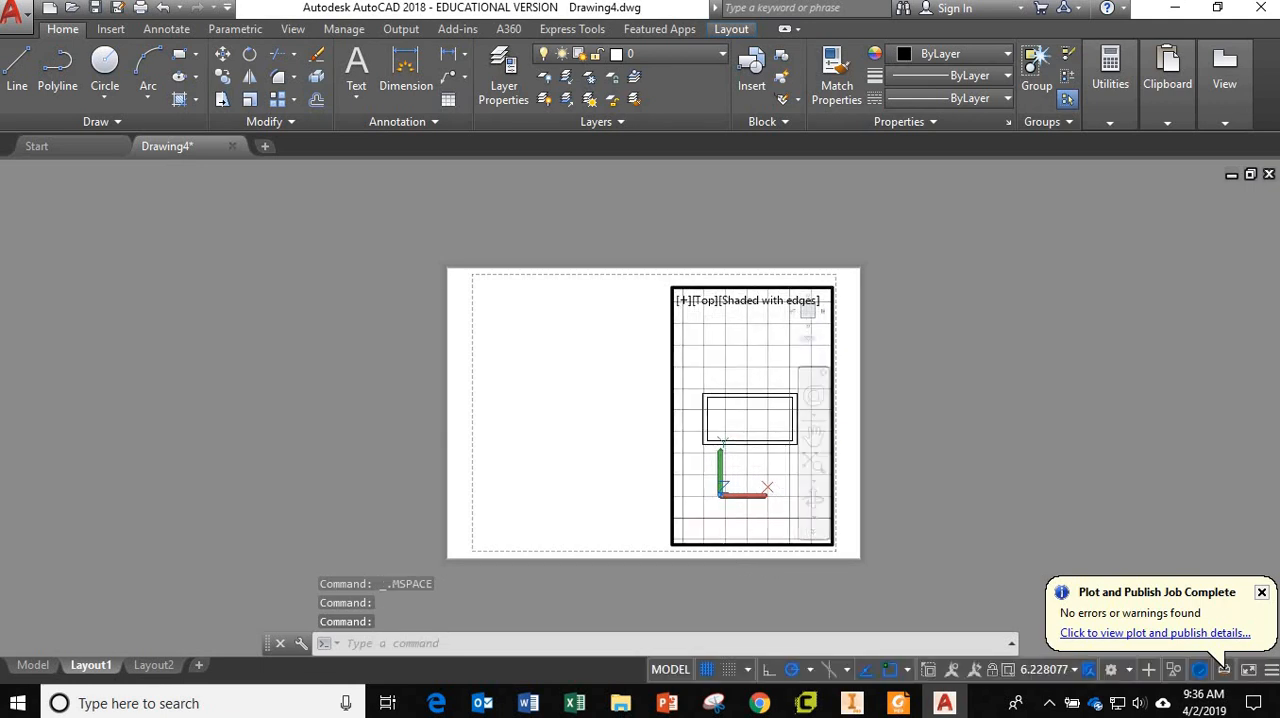
{"action": "double_click", "coordinate": [584, 502]}
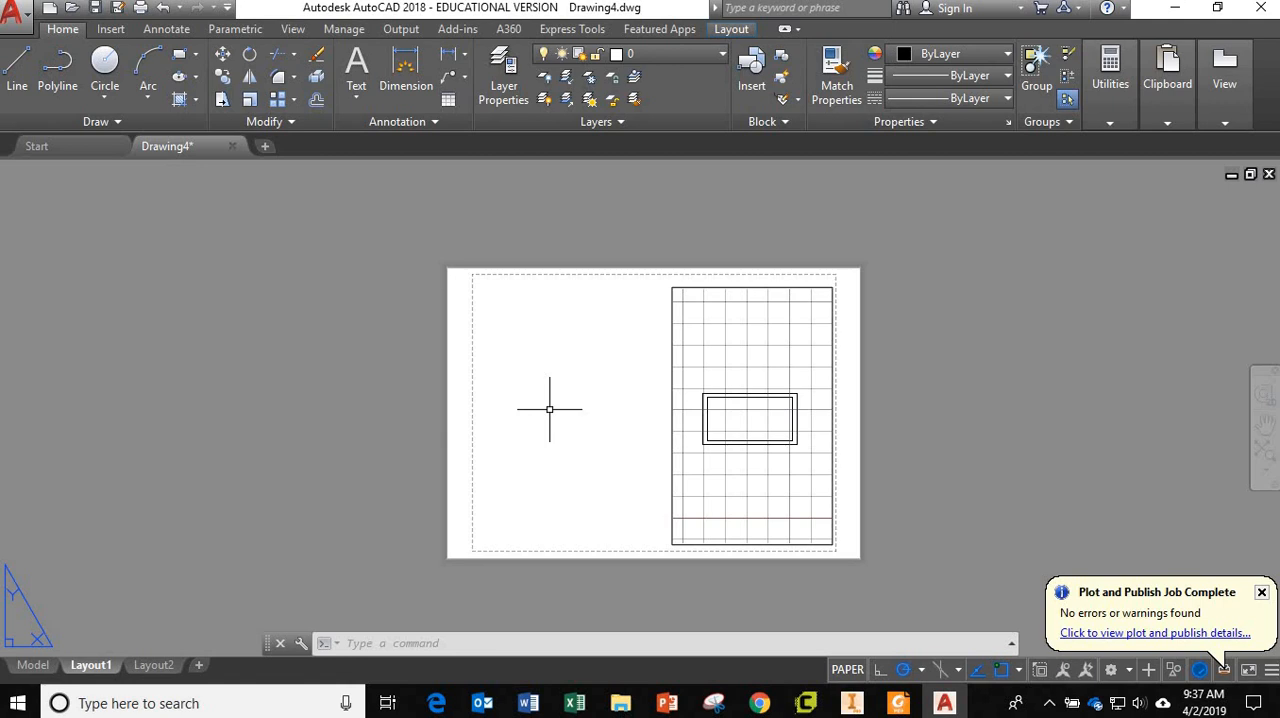
Create a rectangular viewport with MVIEW in the sheet's upper-left area, reaching across to the tall viewport's left edge.
{"action": "type", "text": "v"}
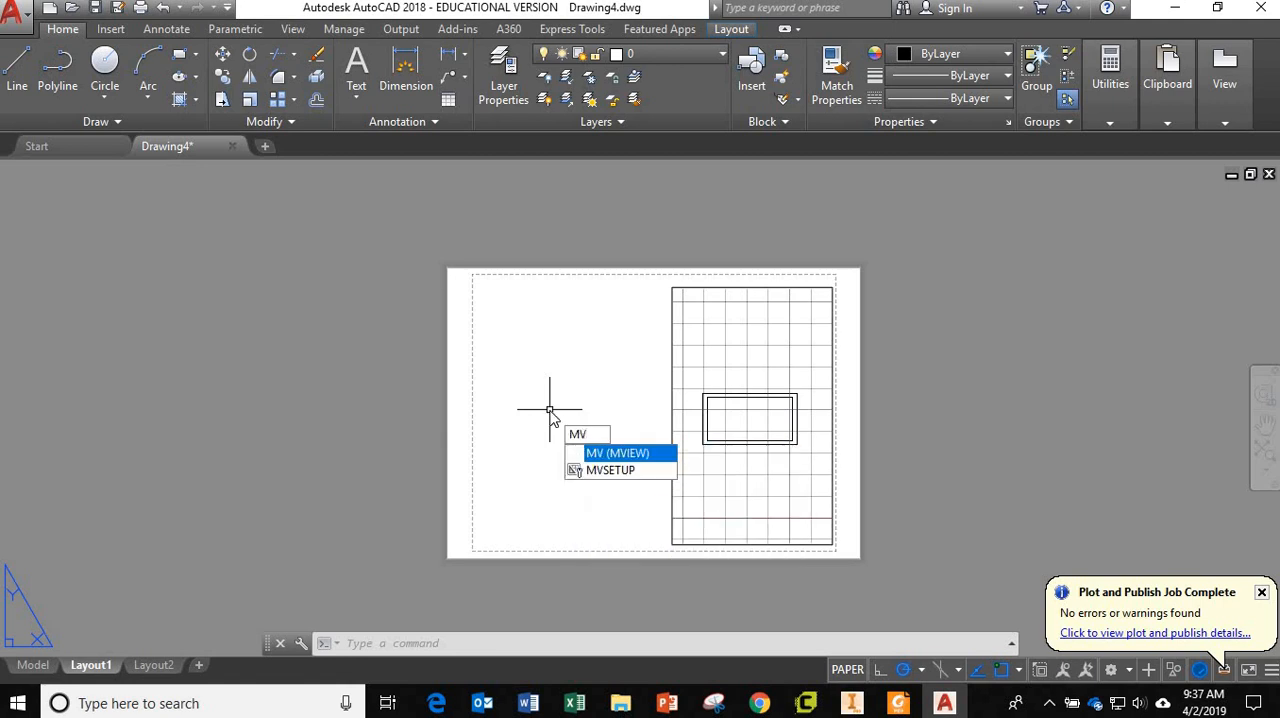
{"action": "key", "text": "Return"}
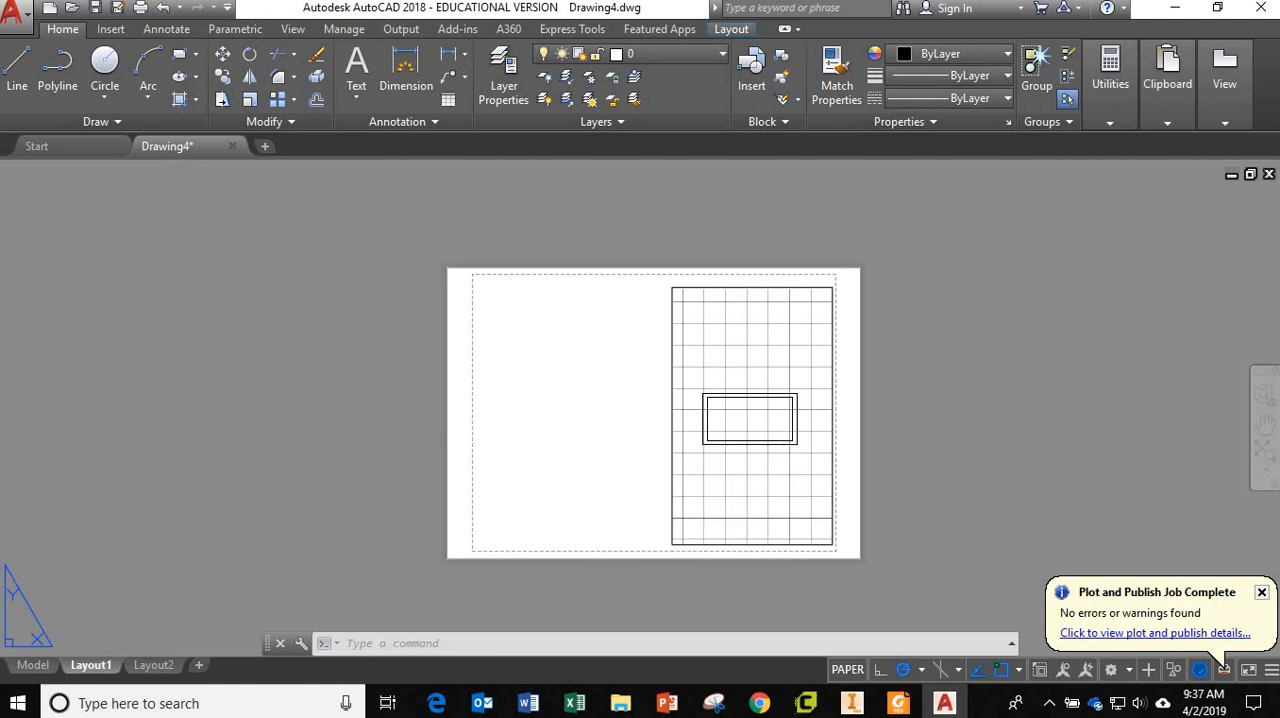
{"action": "left_click", "coordinate": [483, 289]}
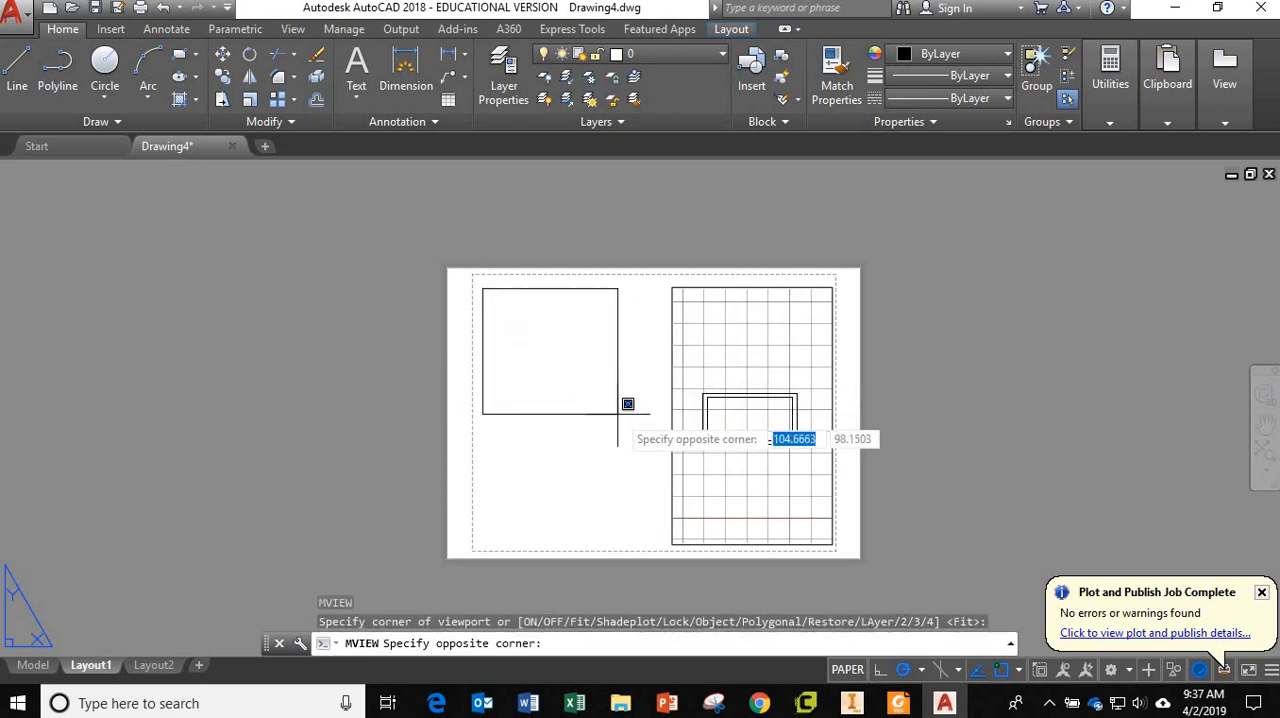
{"action": "left_click", "coordinate": [672, 415]}
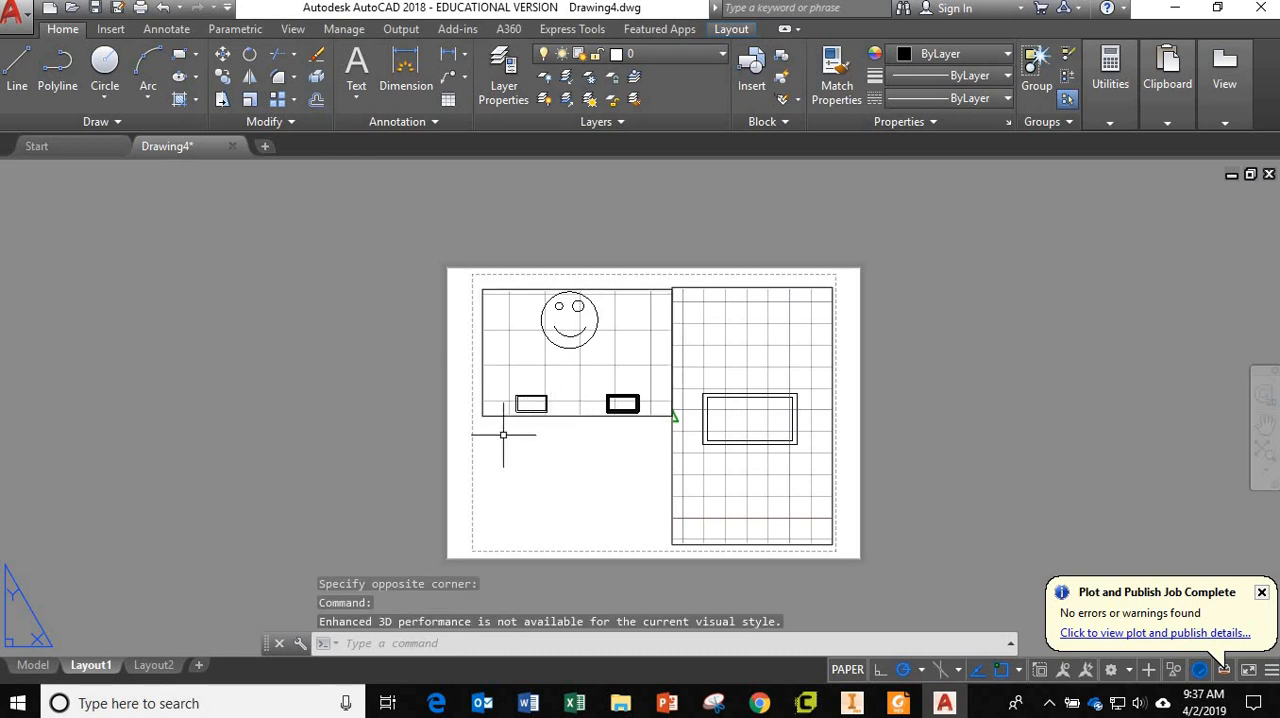
{"action": "key", "text": "Escape"}
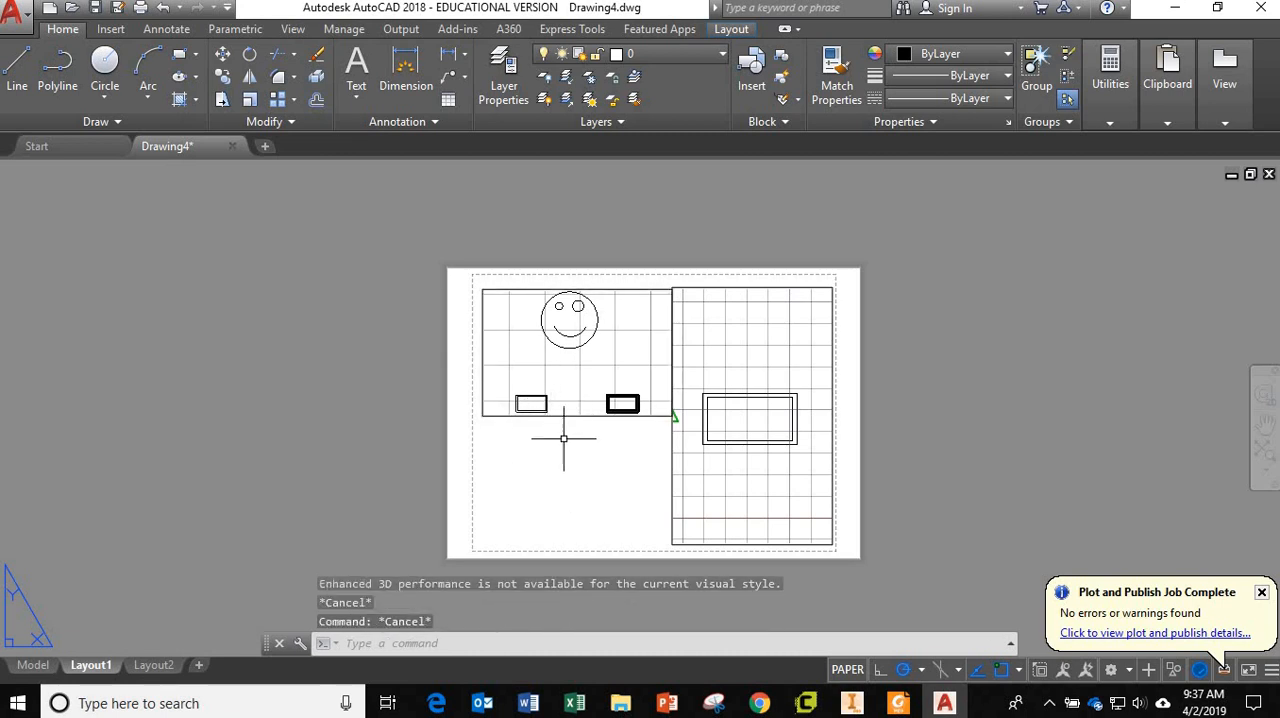
Narrow the upper-left viewport by about 11 mm from its right side to leave a gap beside the tall viewport.
{"action": "left_click", "coordinate": [664, 415]}
{"action": "left_click", "coordinate": [672, 415]}
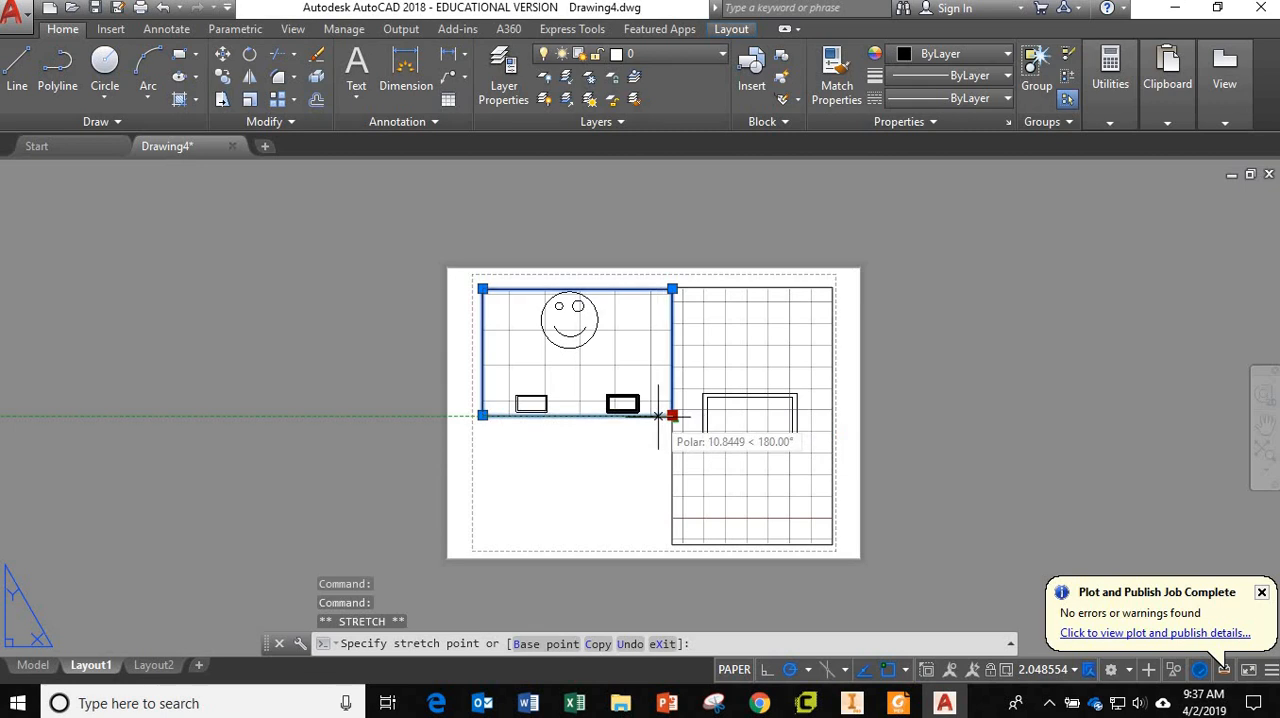
{"action": "left_click", "coordinate": [658, 415]}
{"action": "key", "text": "Escape"}
{"action": "key", "text": "Escape"}
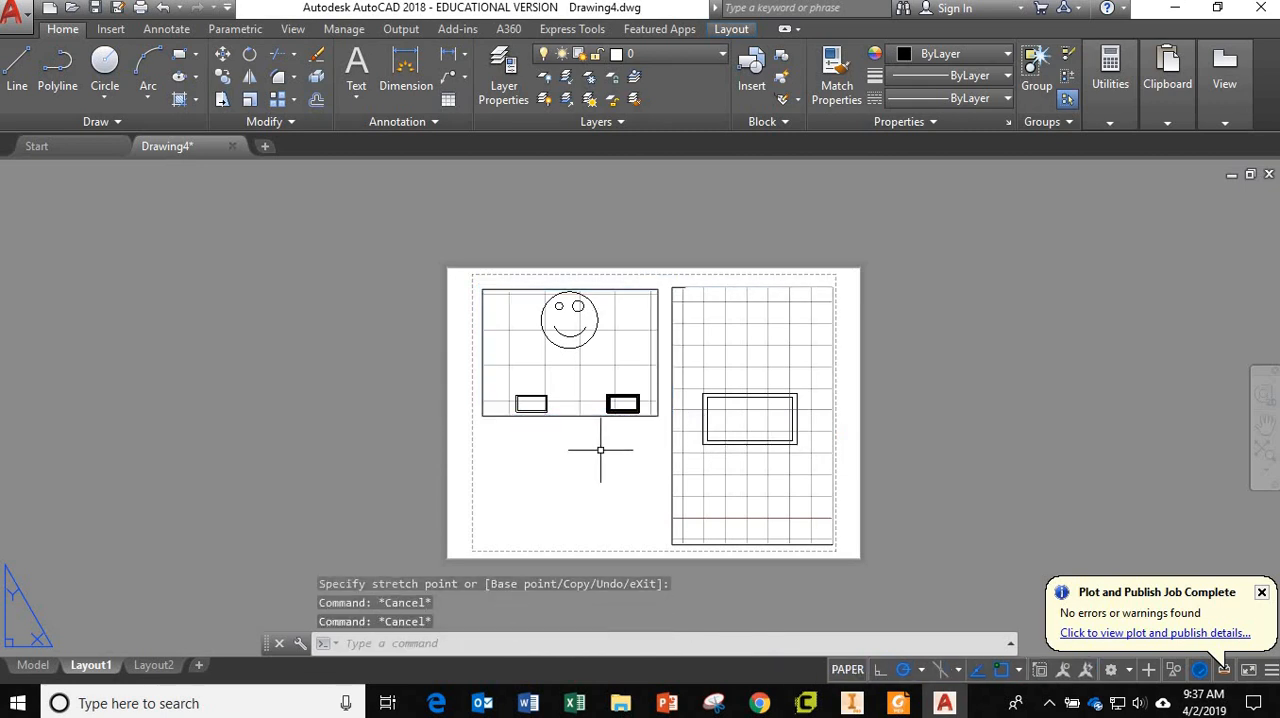
Show the thick 3D frame enlarged in an orbited 3D view inside the upper-left viewport, and return to paper space.
{"action": "double_click", "coordinate": [589, 380]}
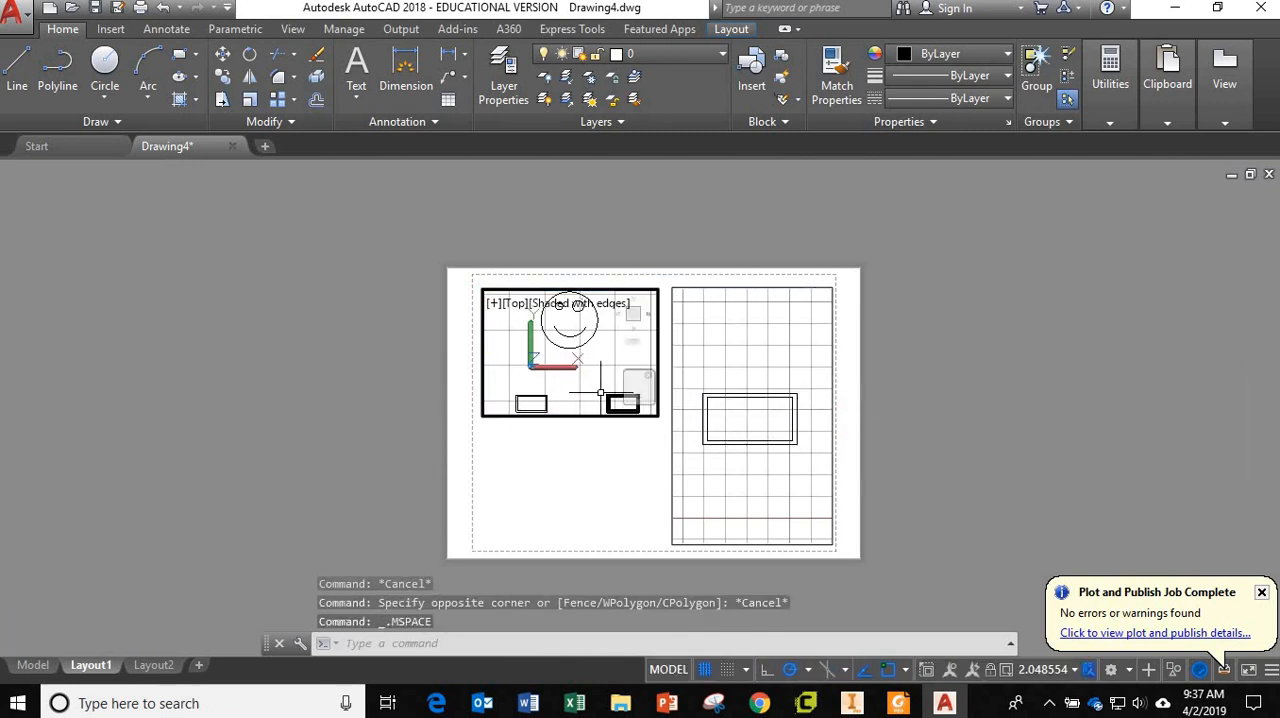
{"action": "scroll", "coordinate": [604, 356], "scroll_direction": "up", "scroll_amount": 7}
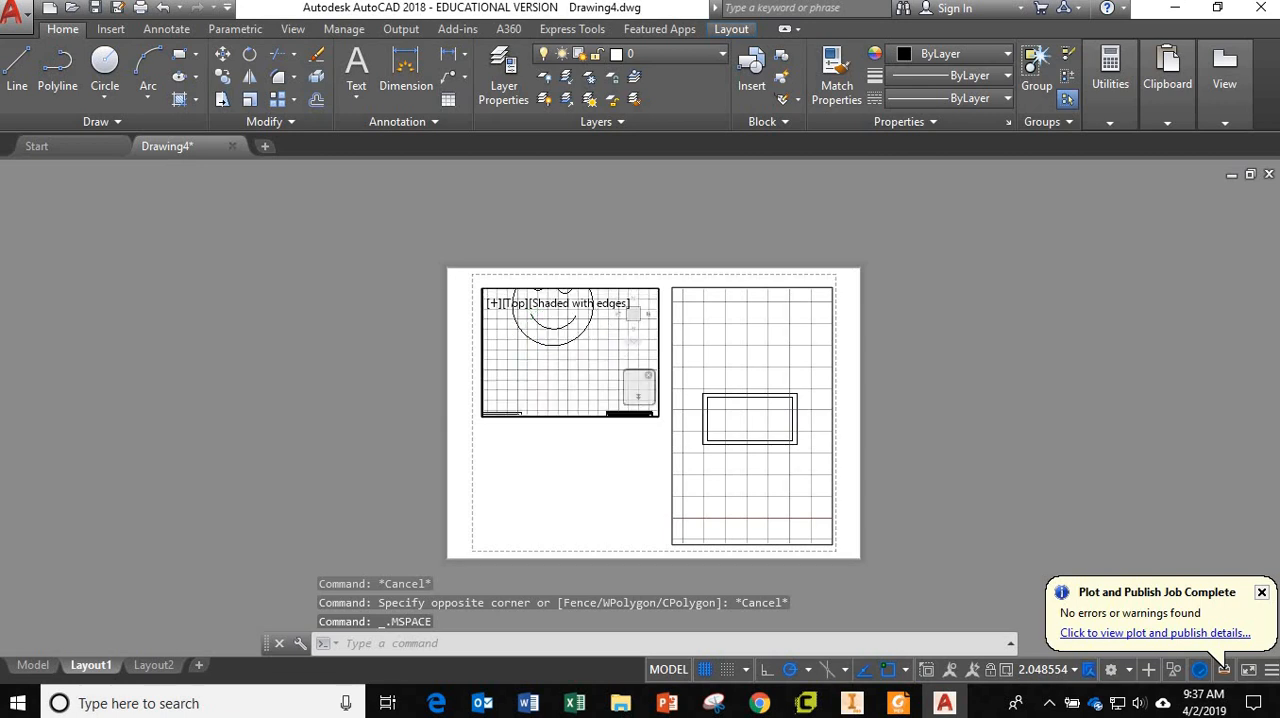
{"action": "middle_click_drag", "start_coordinate": [592, 367], "coordinate": [563, 285]}
{"action": "middle_click_drag", "start_coordinate": [600, 391], "coordinate": [595, 356]}
{"action": "double_click", "coordinate": [597, 498]}
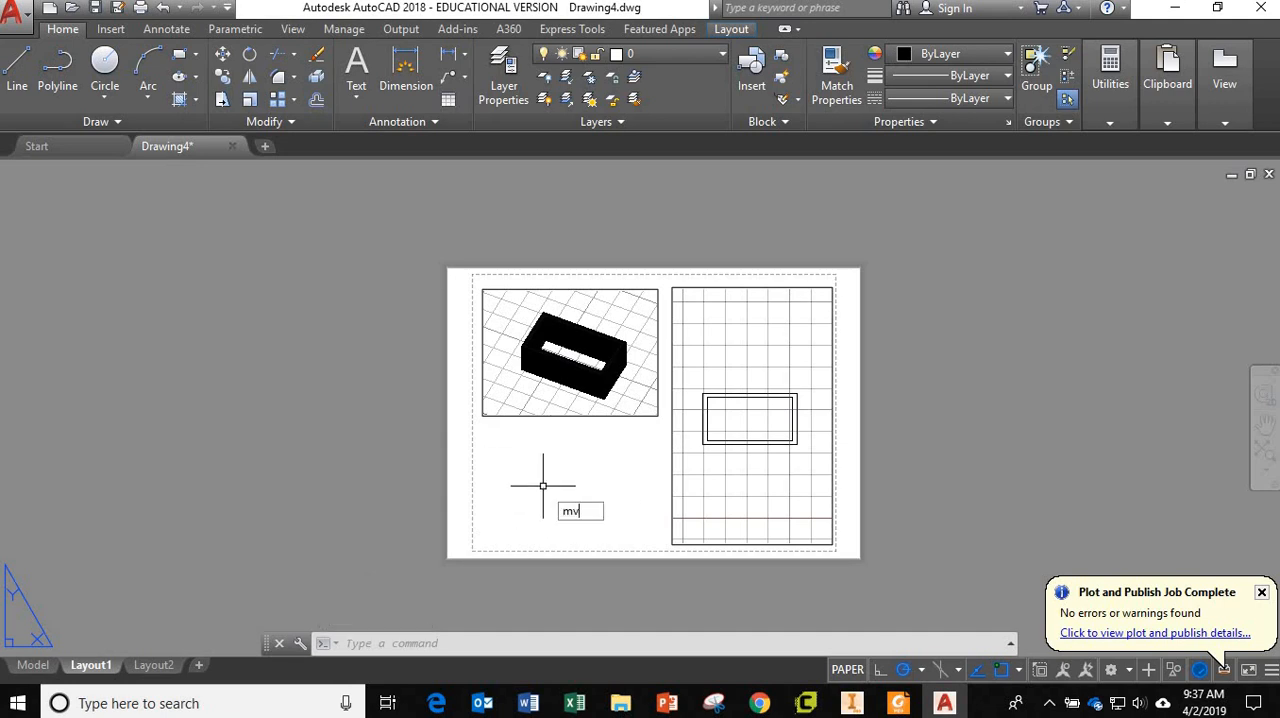
Create another MVIEW viewport below the 3D frame's viewport, with its right edge lined up with the one above.
{"action": "key", "text": "Return"}
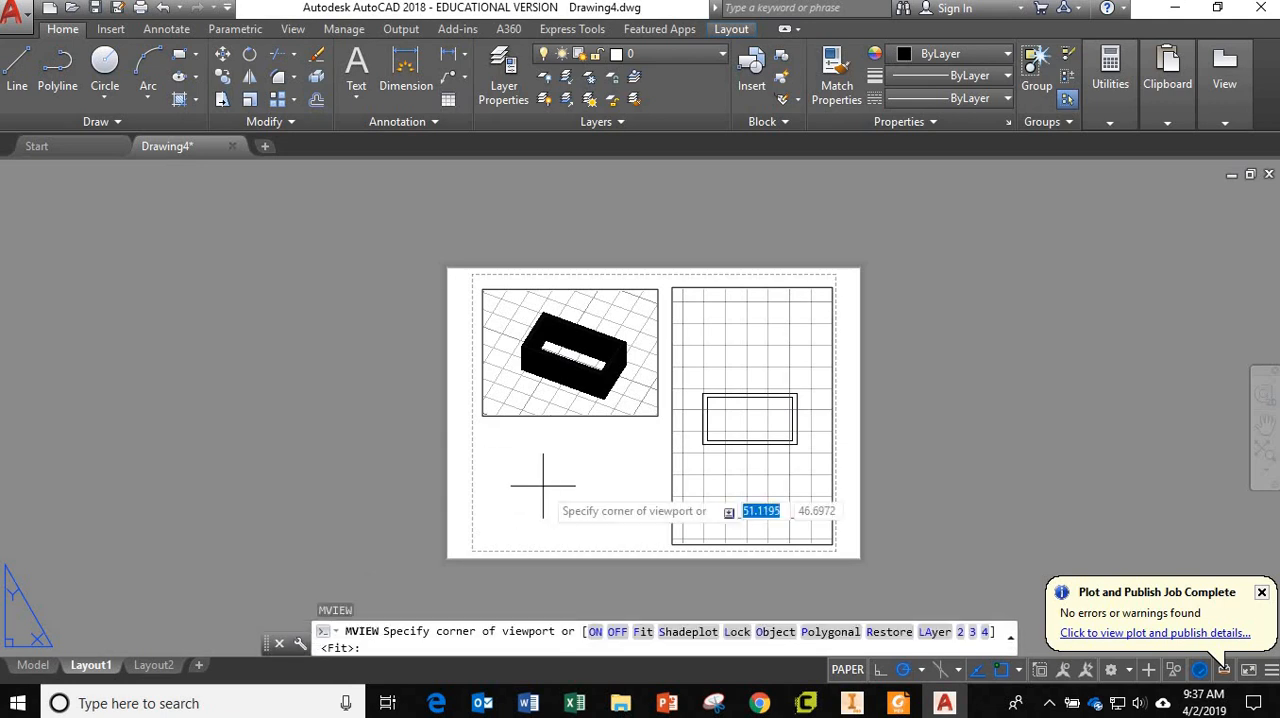
{"action": "left_click", "coordinate": [487, 426]}
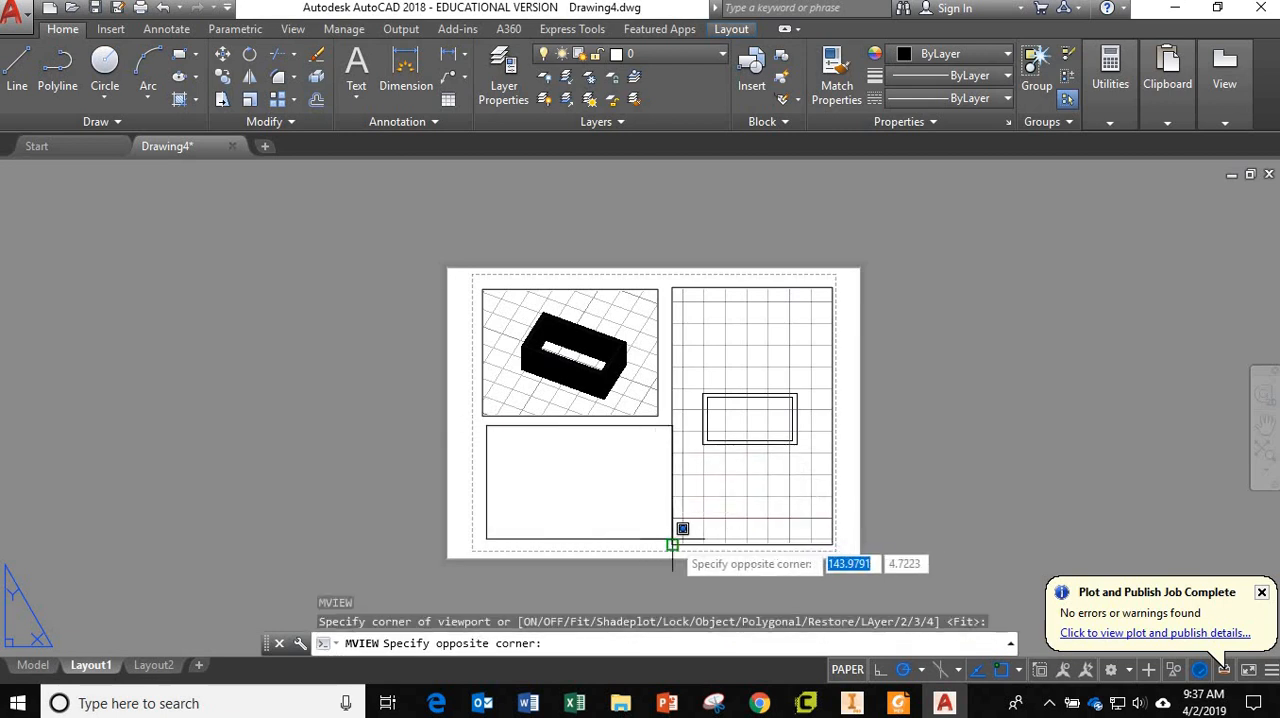
{"action": "left_click", "coordinate": [659, 539]}
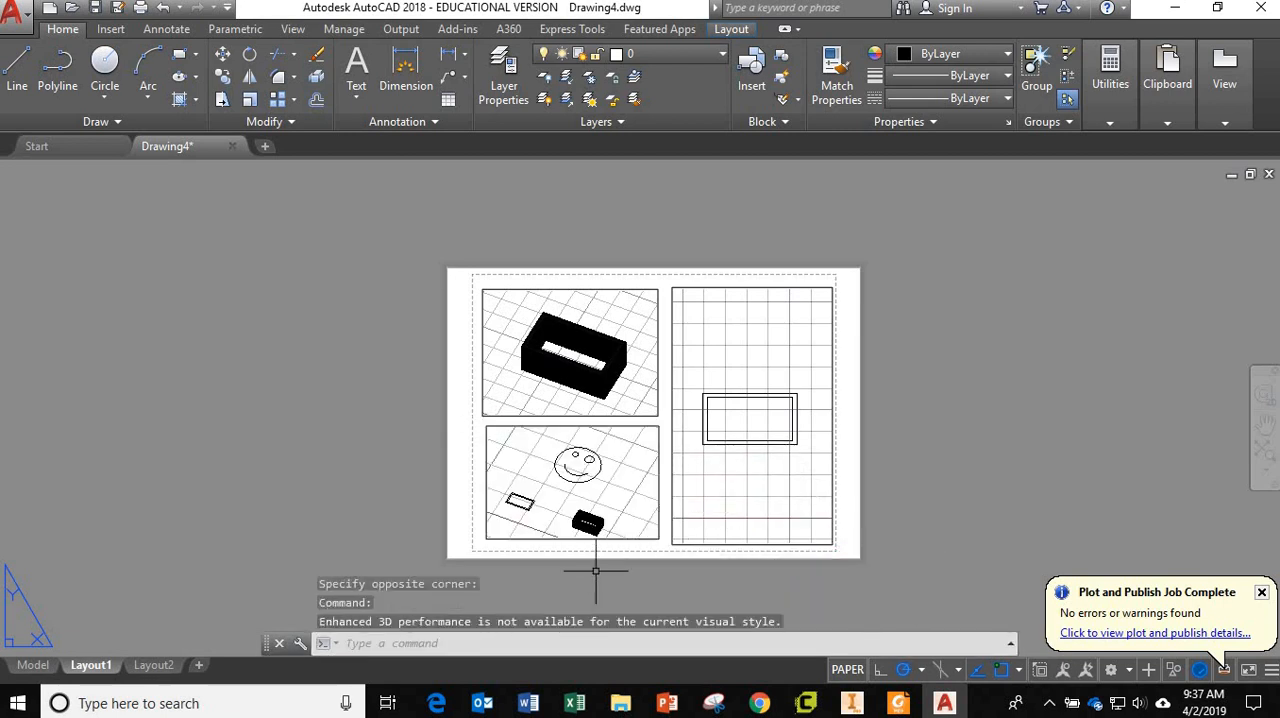
Set the lower-left viewport to the Top view, enlarge and centre the smiley face in it, and return to paper space.
{"action": "double_click", "coordinate": [620, 482]}
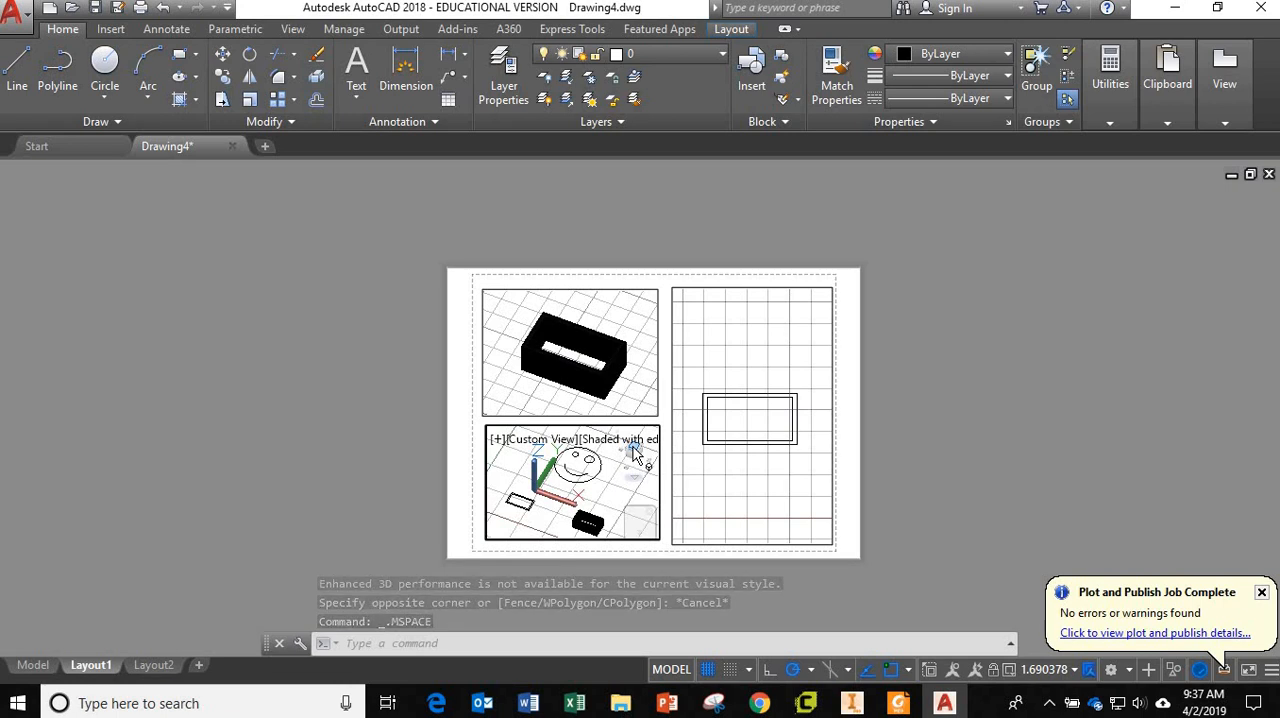
{"action": "left_click", "coordinate": [633, 452]}
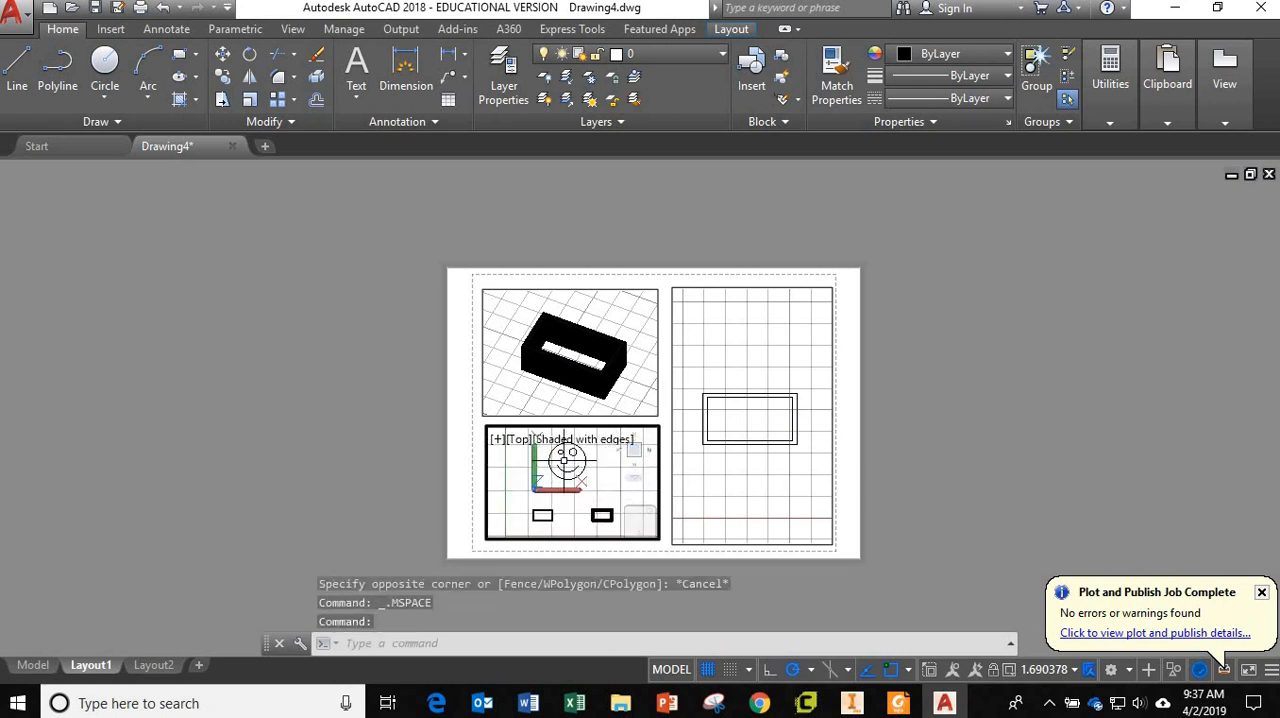
{"action": "scroll", "coordinate": [576, 468], "scroll_direction": "up", "scroll_amount": 2}
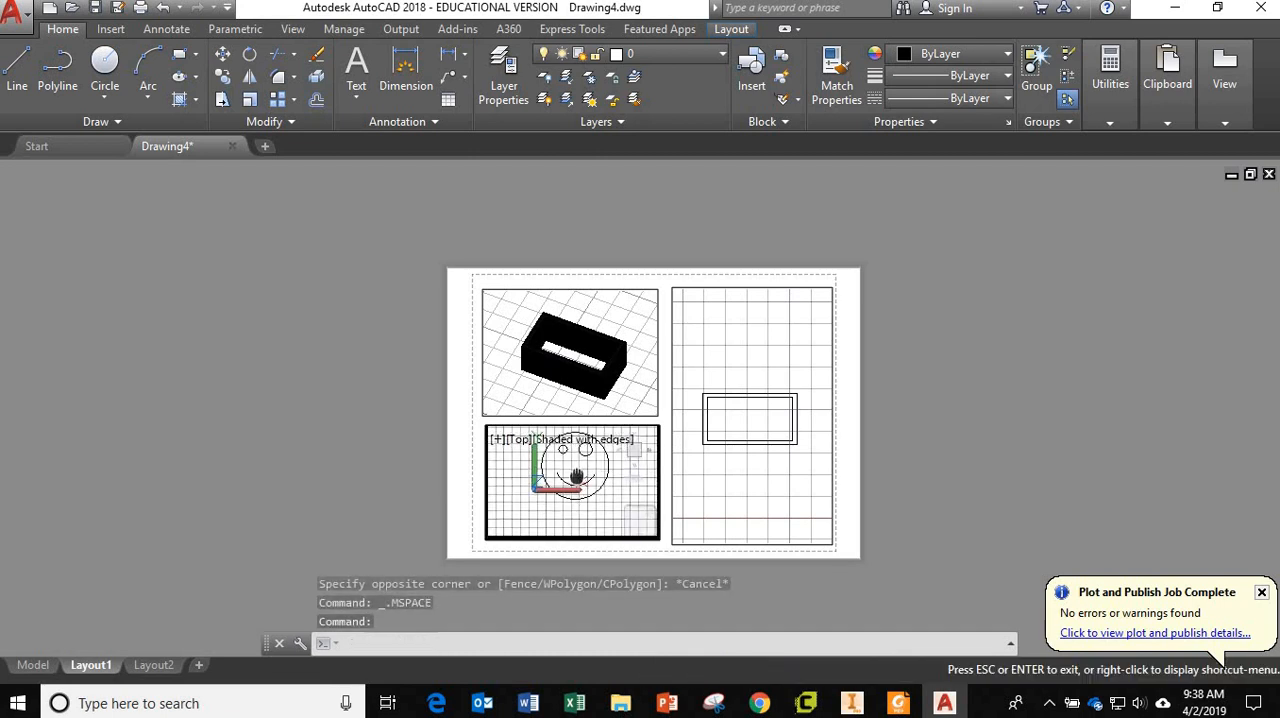
{"action": "scroll", "coordinate": [576, 486], "scroll_direction": "up", "scroll_amount": 2}
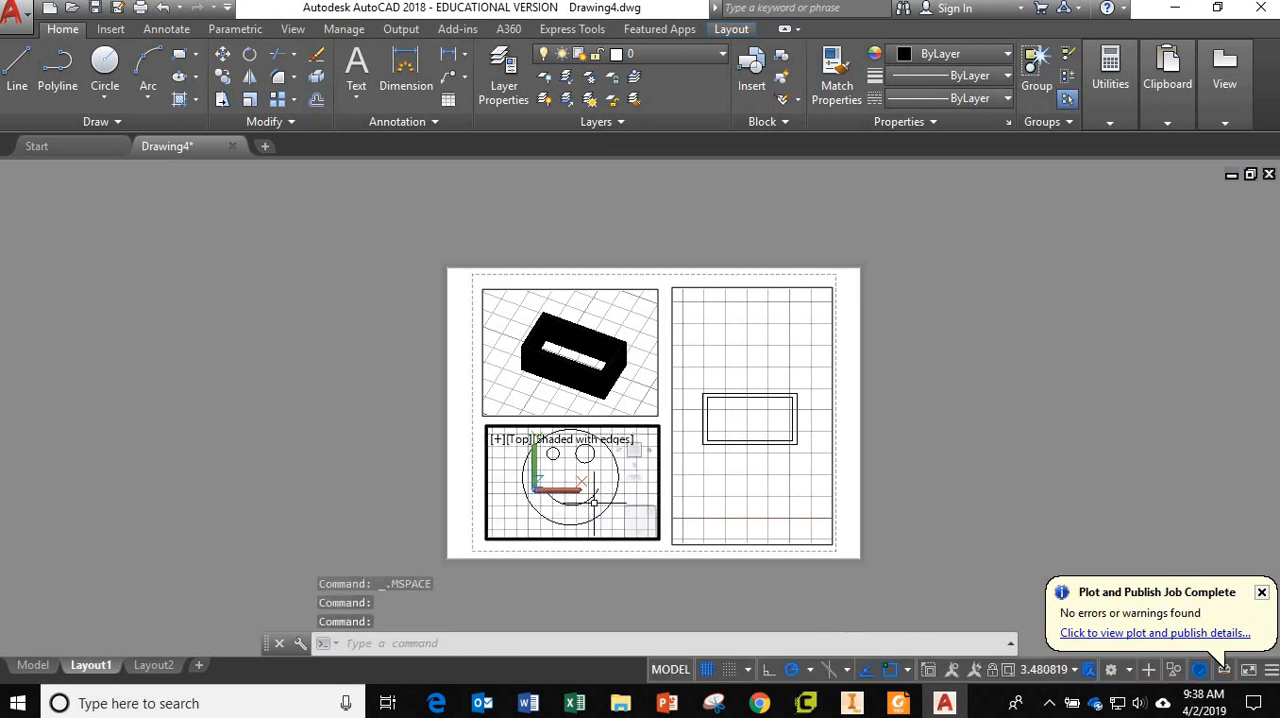
{"action": "middle_click_drag", "start_coordinate": [613, 495], "coordinate": [611, 500]}
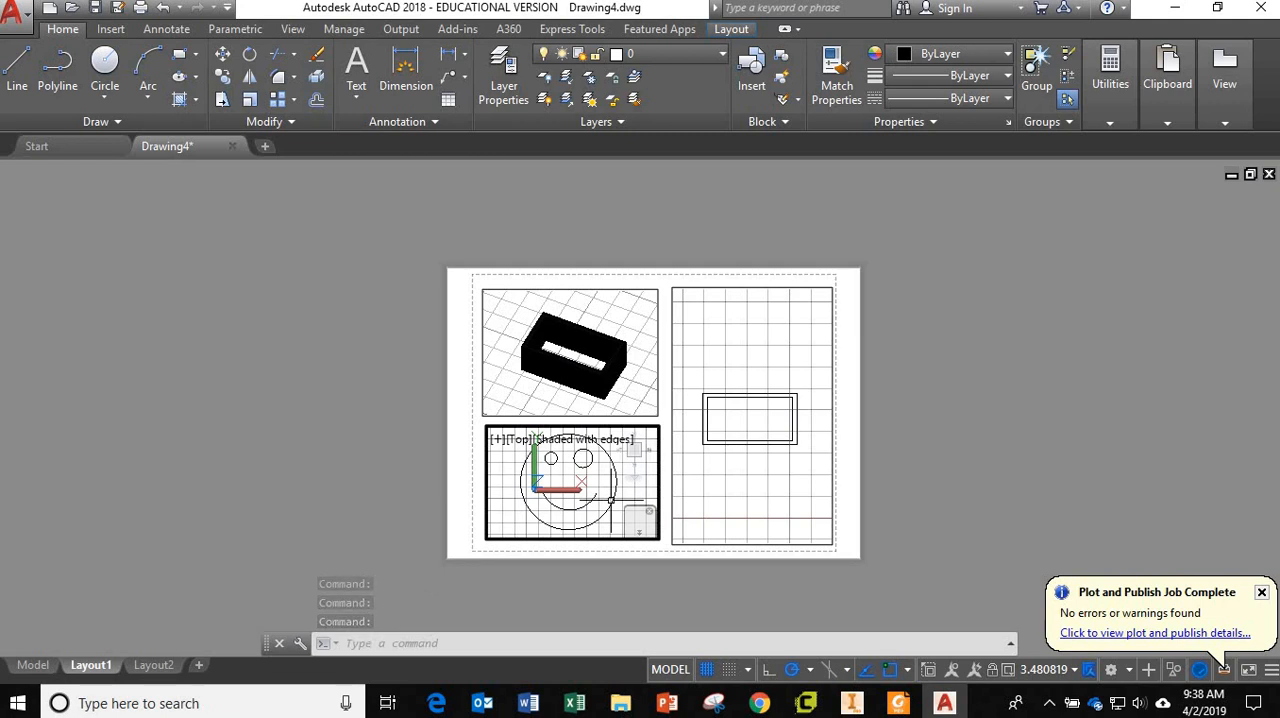
{"action": "double_click", "coordinate": [461, 538]}
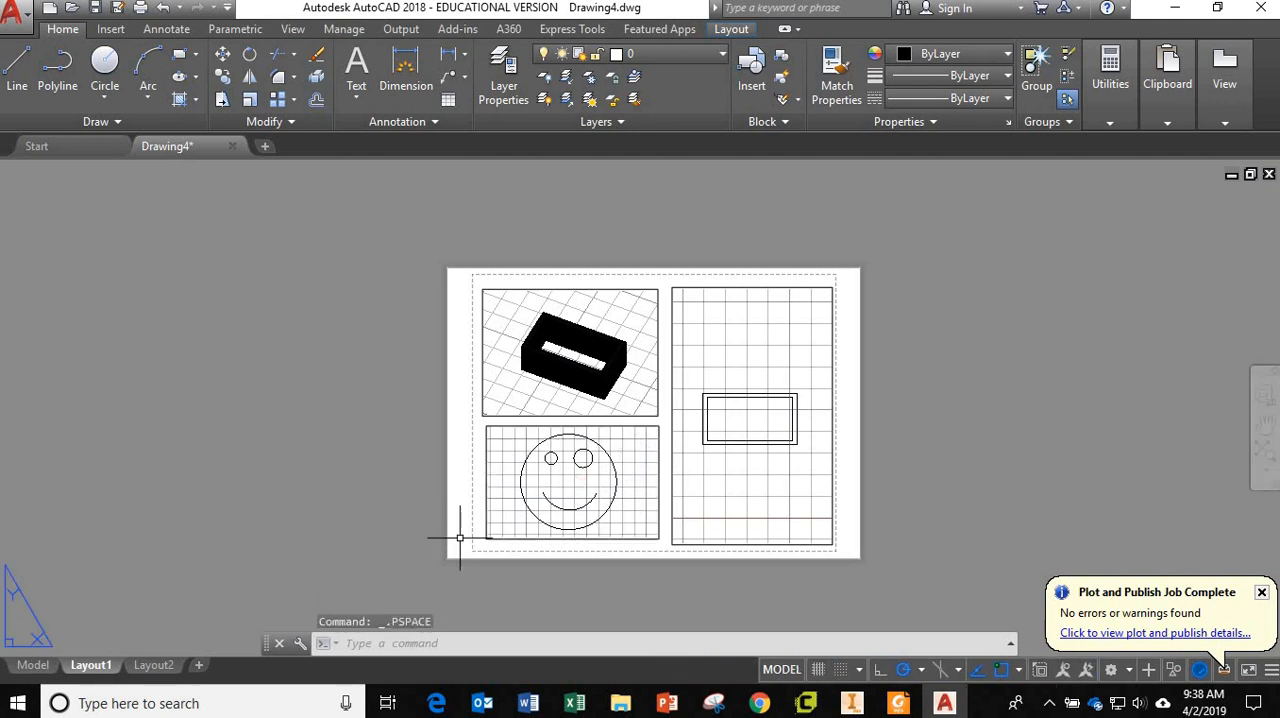
Zoom the lower-left viewport out so it shows the smiley face together with both rectangles, and switch to model space.
{"action": "scroll", "coordinate": [620, 482], "scroll_direction": "down", "scroll_amount": 7}
{"action": "scroll", "coordinate": [622, 482], "scroll_direction": "up", "scroll_amount": 9}
{"action": "scroll", "coordinate": [621, 482], "scroll_direction": "down", "scroll_amount": 2}
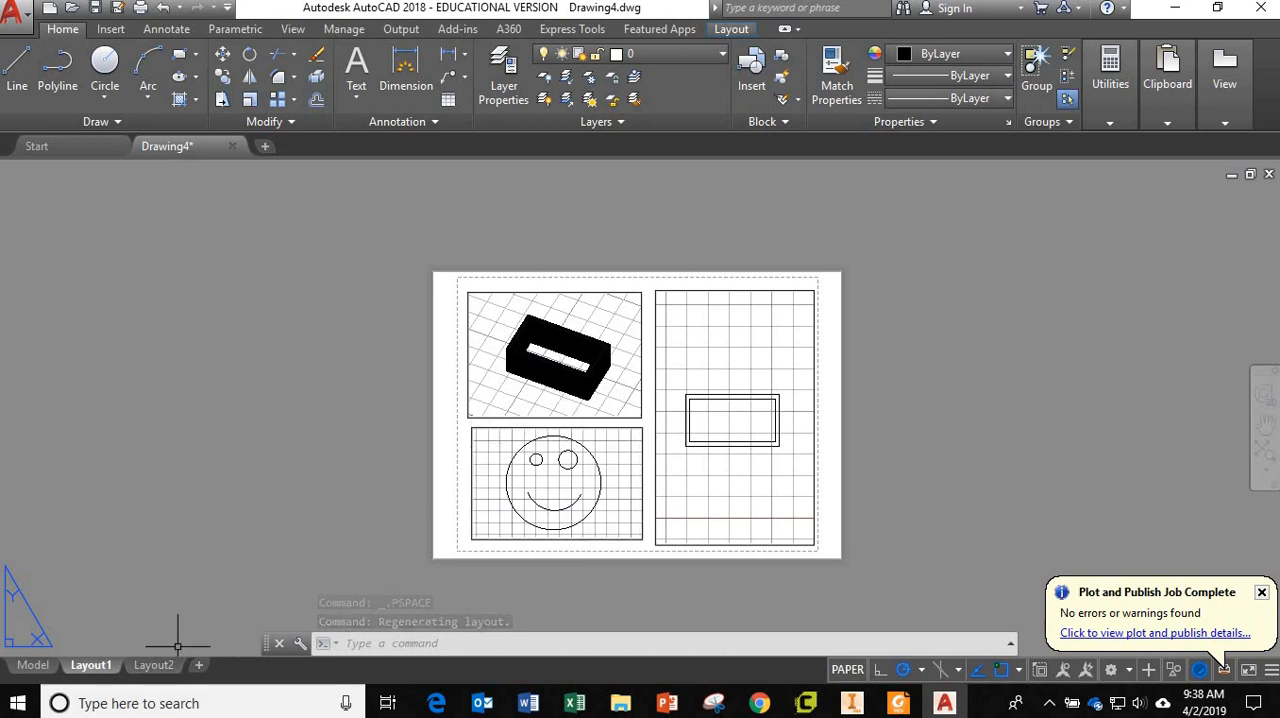
{"action": "double_click", "coordinate": [611, 491]}
{"action": "scroll", "coordinate": [612, 491], "scroll_direction": "down", "scroll_amount": 4}
{"action": "middle_click_drag", "start_coordinate": [595, 486], "coordinate": [561, 462]}
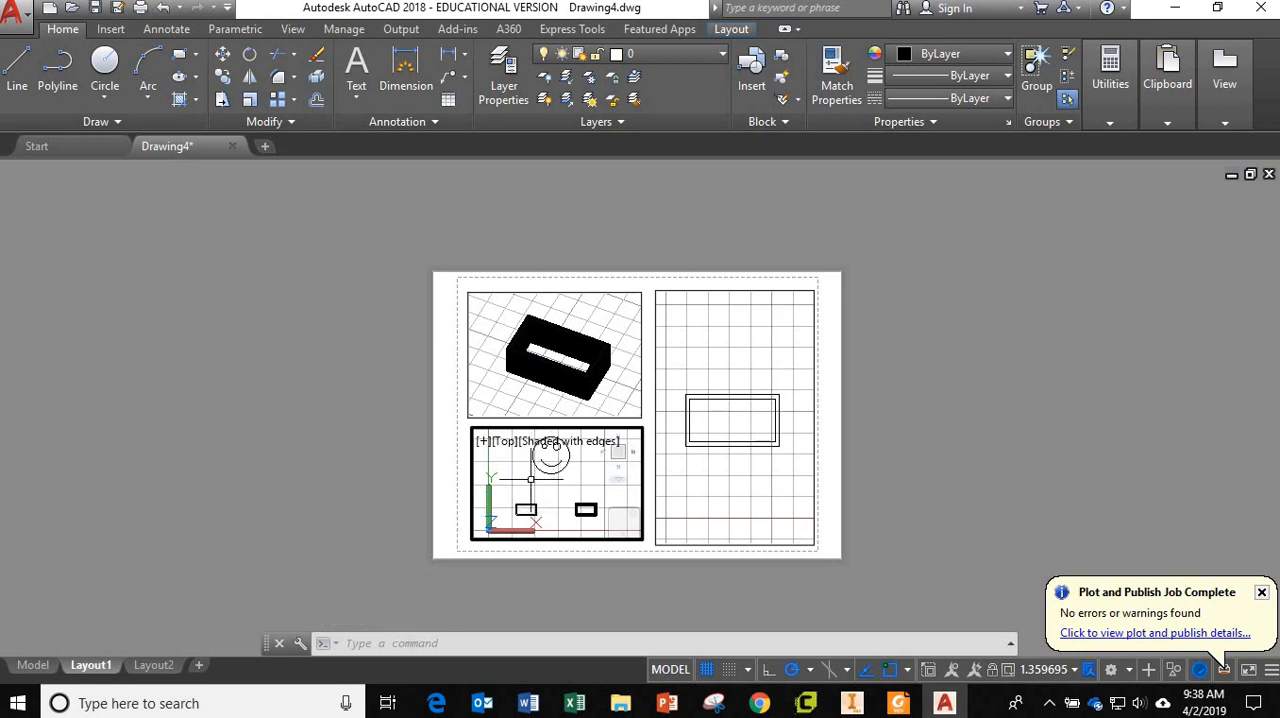
{"action": "left_click", "coordinate": [33, 665]}
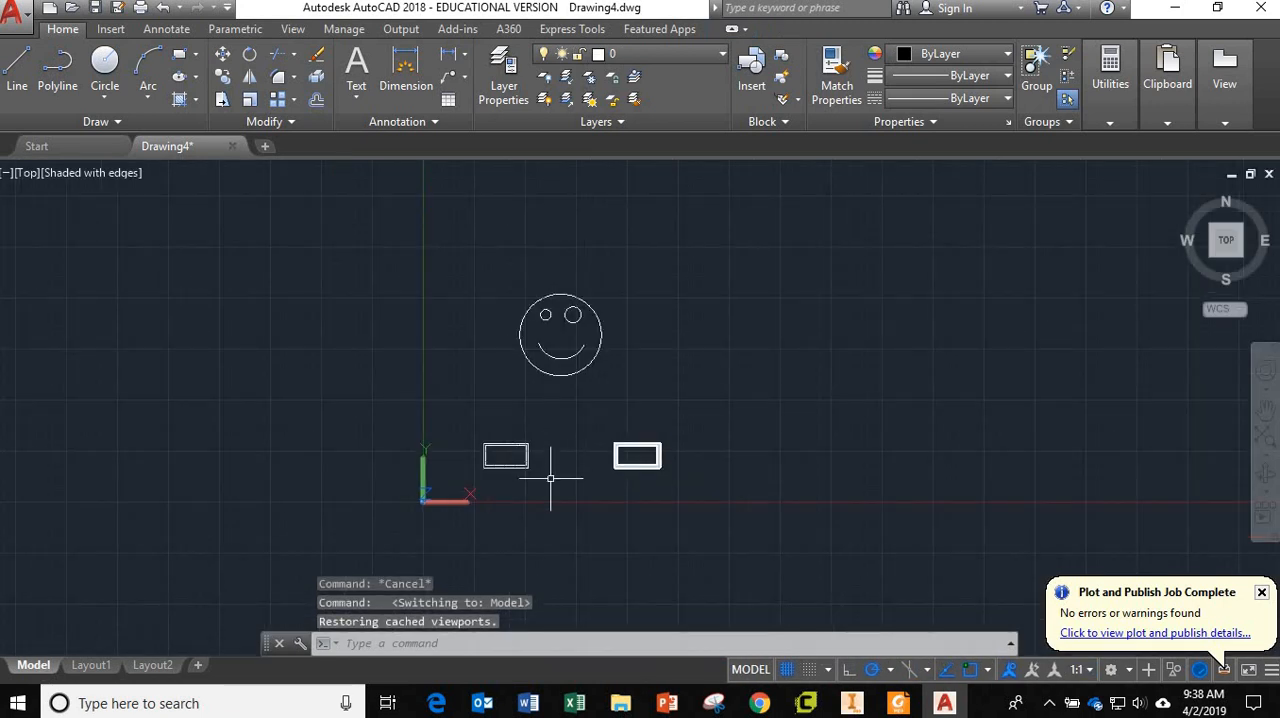
{"action": "left_click", "coordinate": [622, 388]}
{"action": "left_click", "coordinate": [445, 255]}
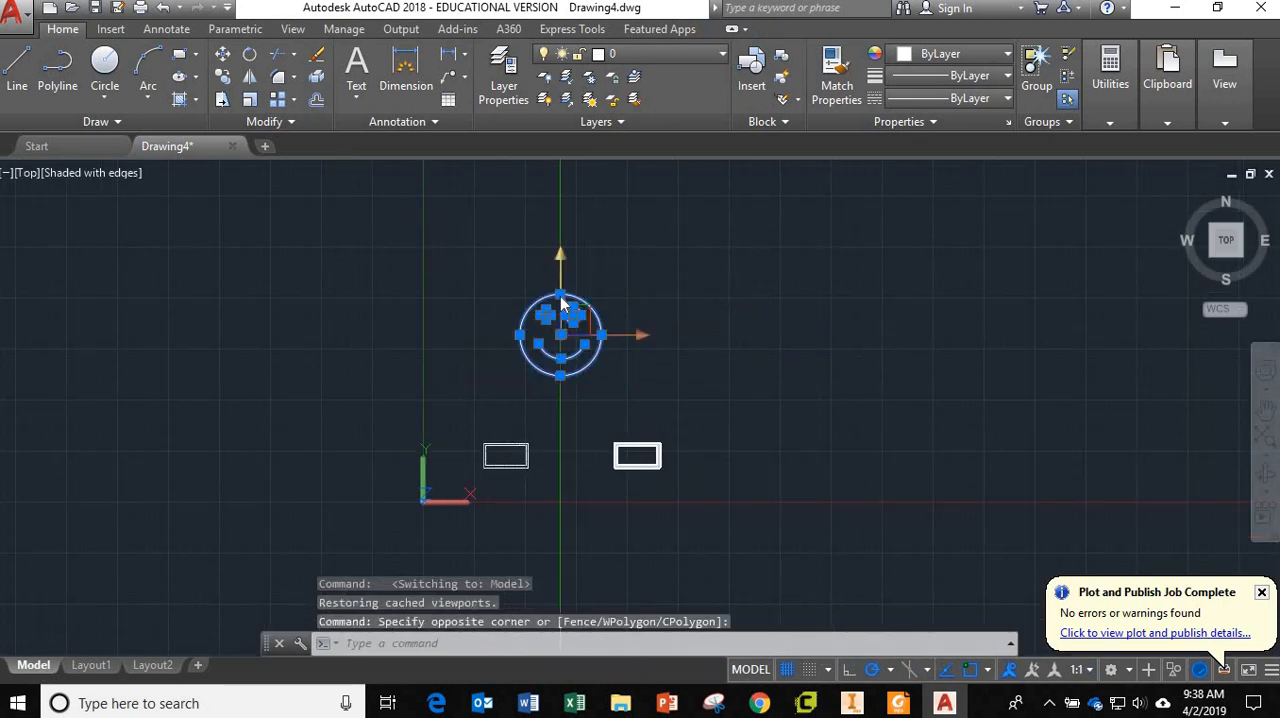
{"action": "left_click", "coordinate": [560, 298]}
{"action": "key", "text": "Escape"}
{"action": "key", "text": "Escape"}
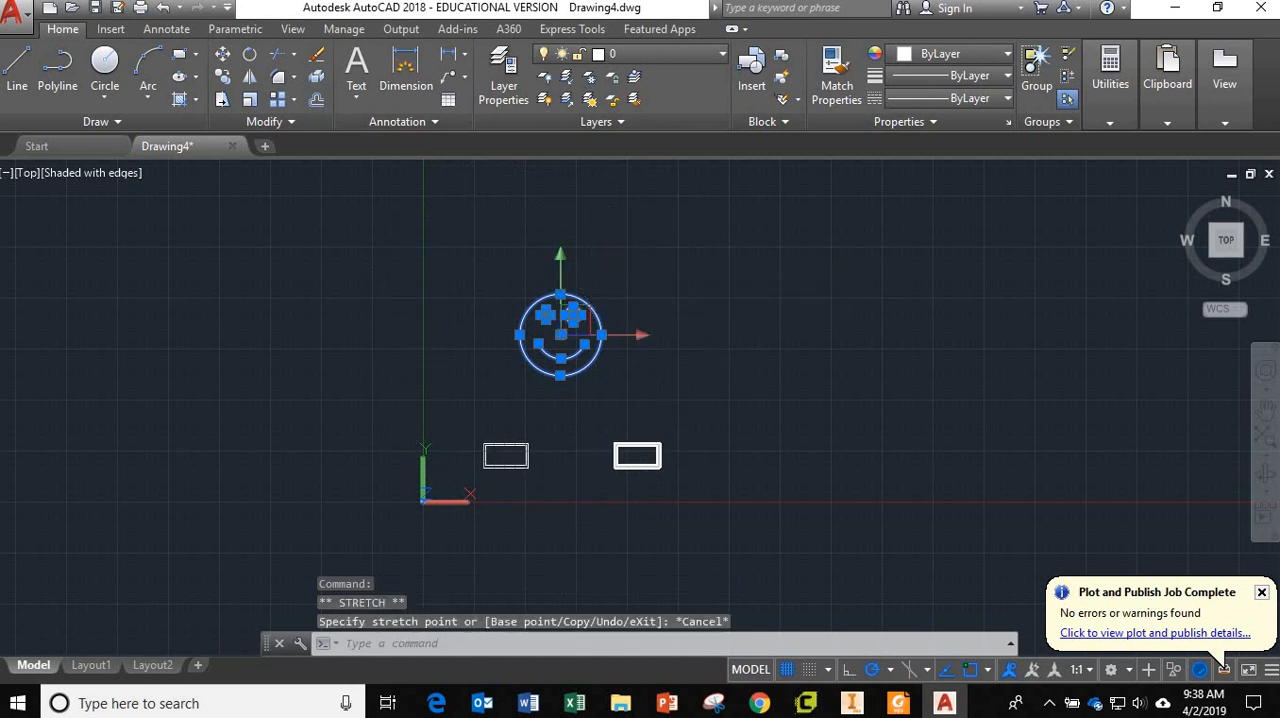
Move the whole smiley face up and to the right in model space, well away from the two rectangular shapes.
{"action": "type", "text": "move"}
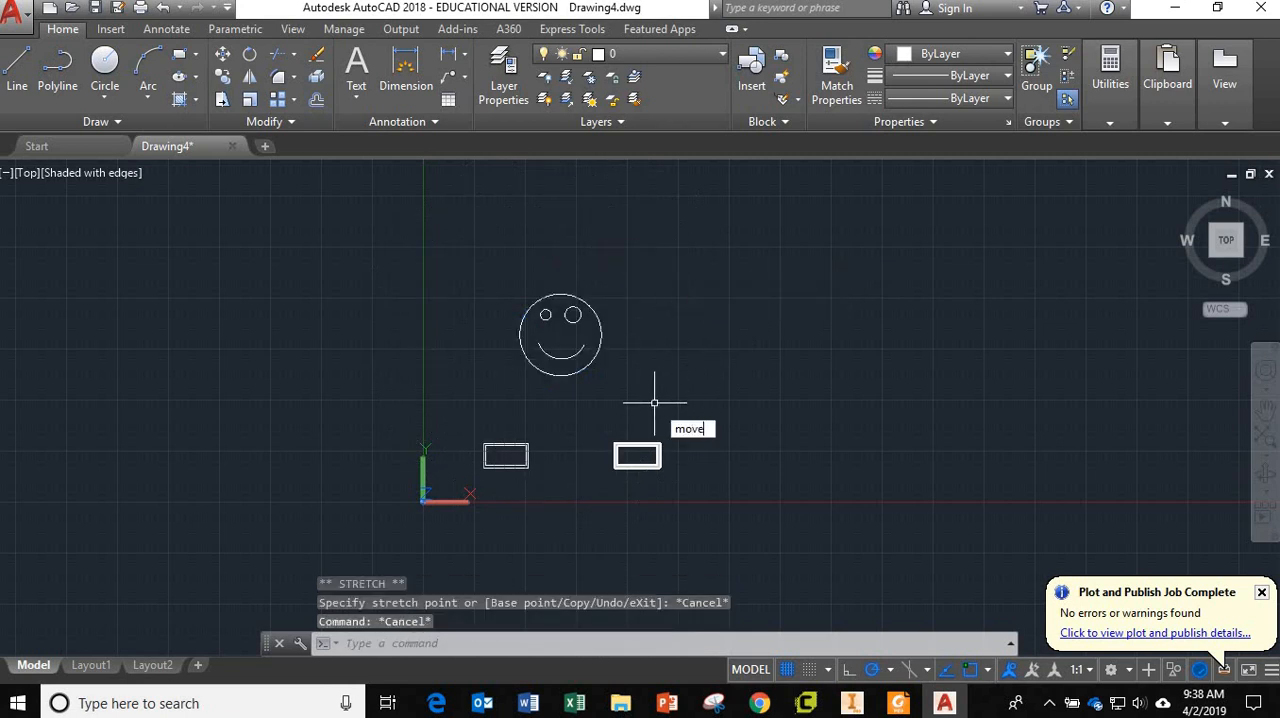
{"action": "key", "text": "Return"}
{"action": "left_click", "coordinate": [656, 402]}
{"action": "left_click", "coordinate": [496, 266]}
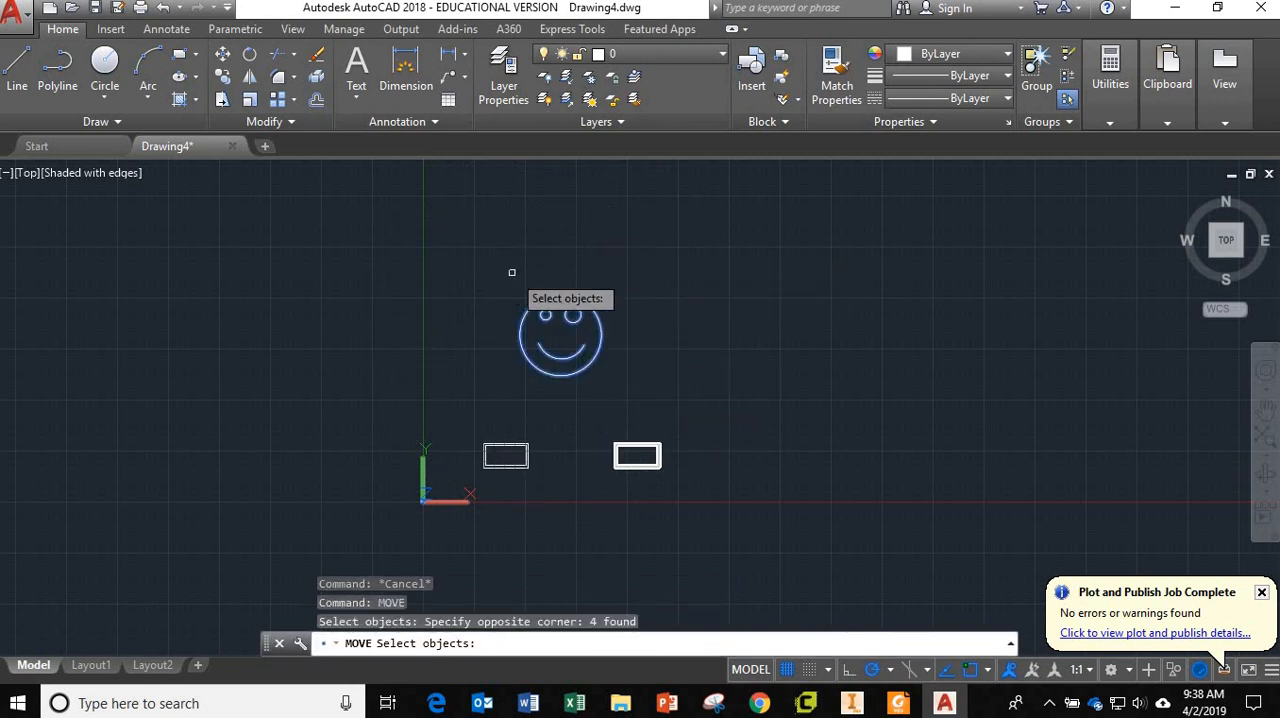
{"action": "key", "text": "Return"}
{"action": "left_click", "coordinate": [497, 339]}
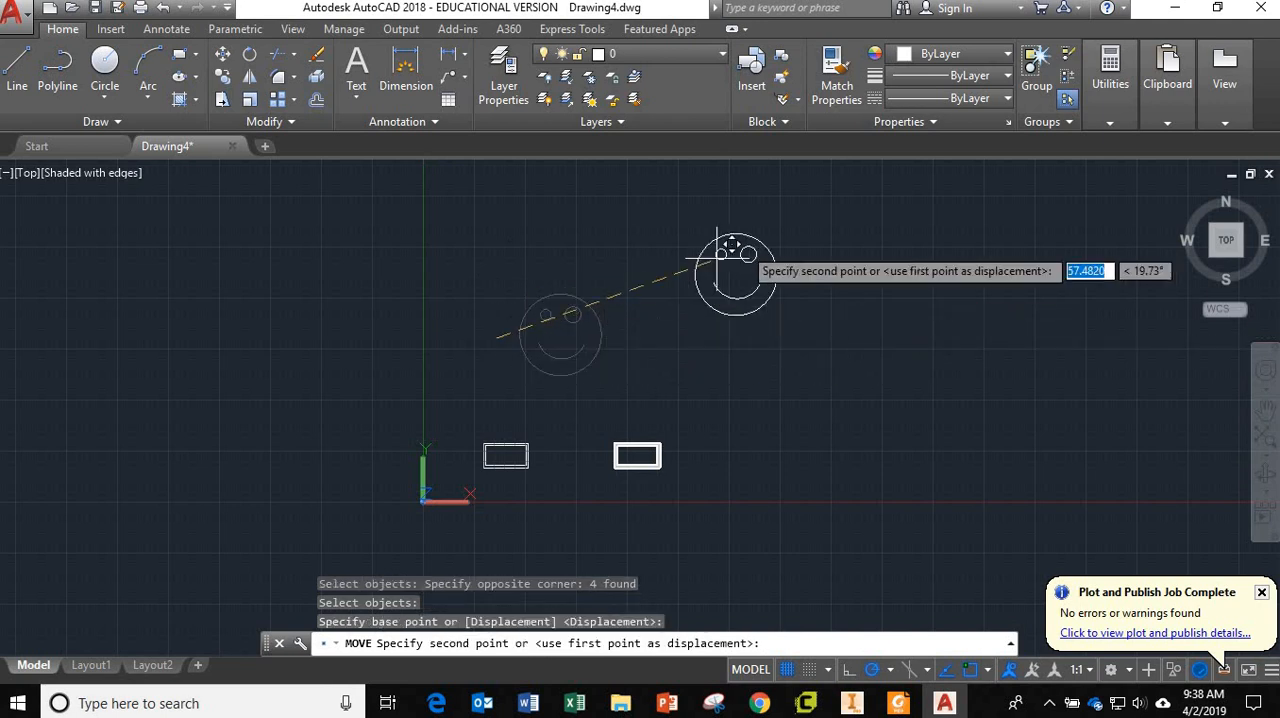
{"action": "left_click", "coordinate": [787, 227]}
{"action": "key", "text": "Escape"}
{"action": "key", "text": "Escape"}
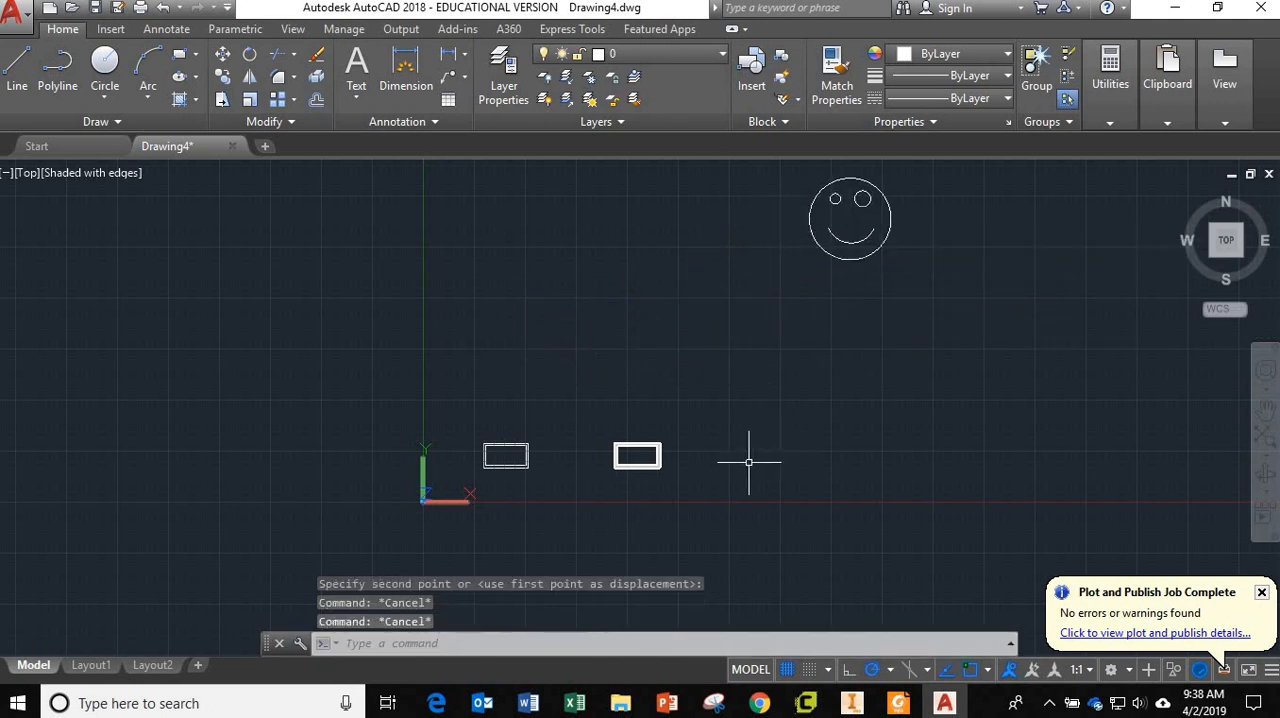
On Layout1, enlarge and centre the relocated smiley face in the lower-left viewport, and return to paper space.
{"action": "left_click", "coordinate": [92, 666]}
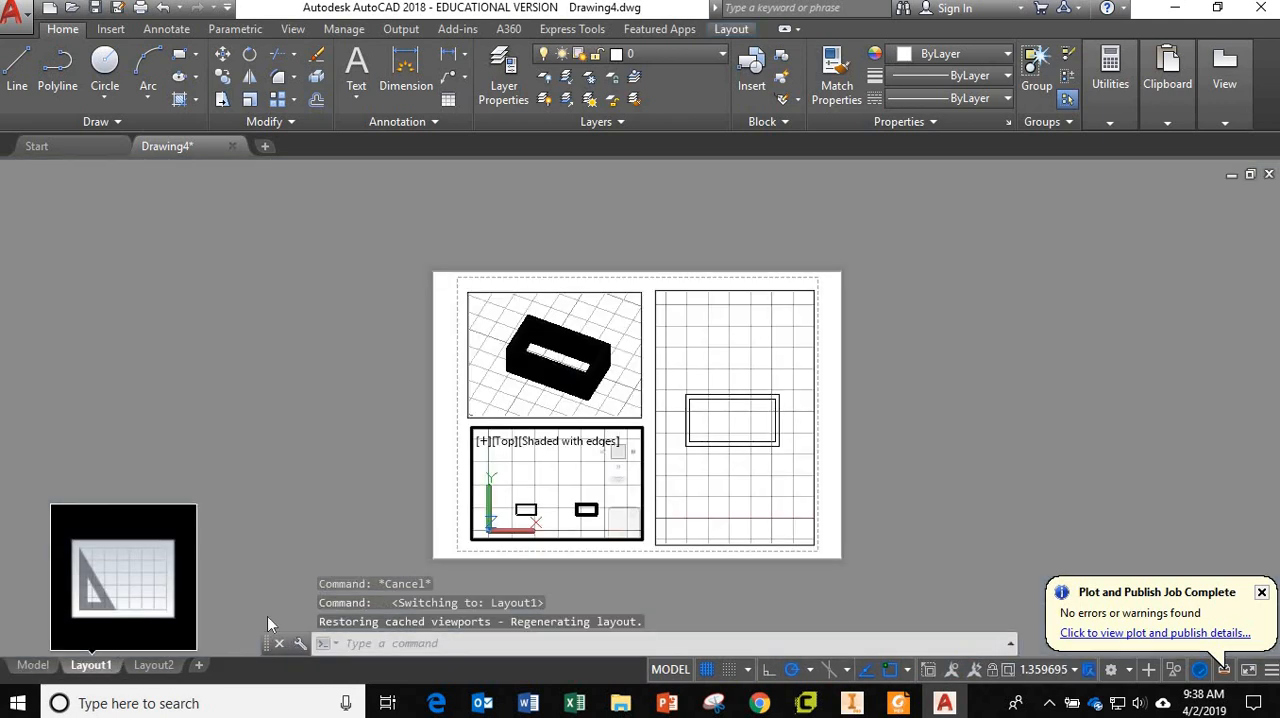
{"action": "left_click", "coordinate": [561, 486]}
{"action": "scroll", "coordinate": [568, 477], "scroll_direction": "down", "scroll_amount": 5}
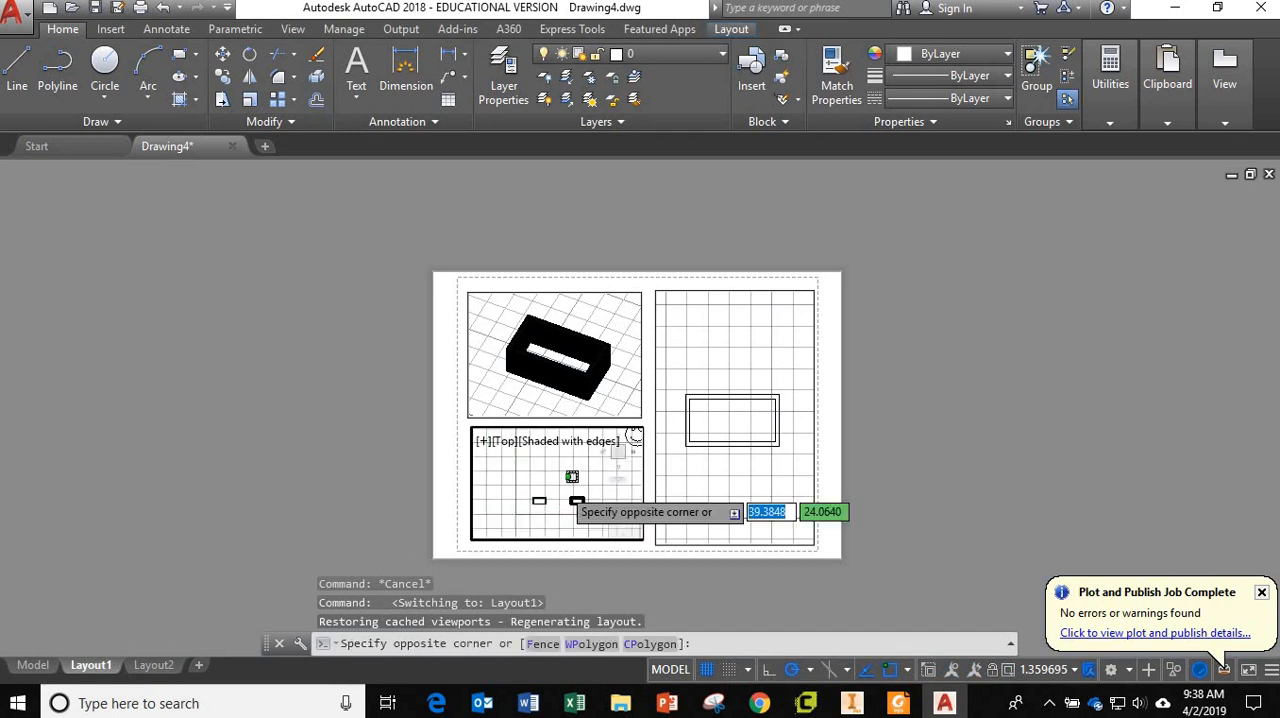
{"action": "scroll", "coordinate": [543, 480], "scroll_direction": "up", "scroll_amount": 4}
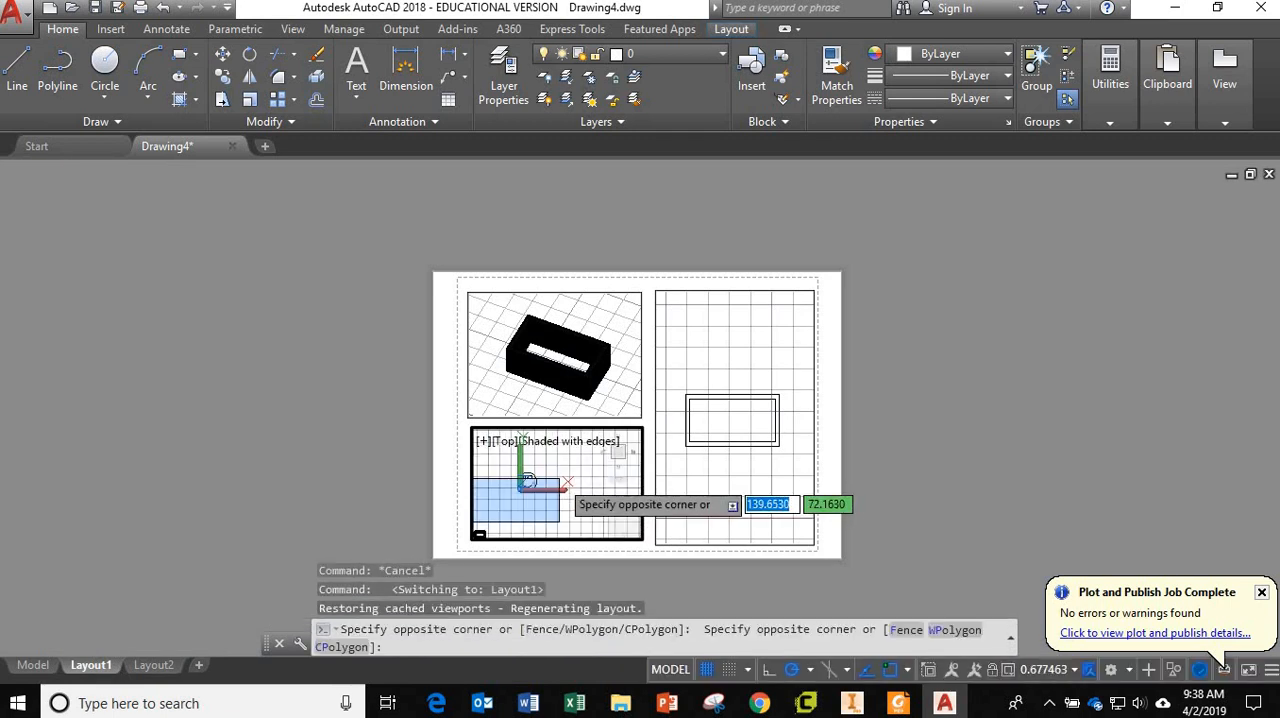
{"action": "left_click", "coordinate": [545, 500]}
{"action": "key", "text": "Escape"}
{"action": "key", "text": "Escape"}
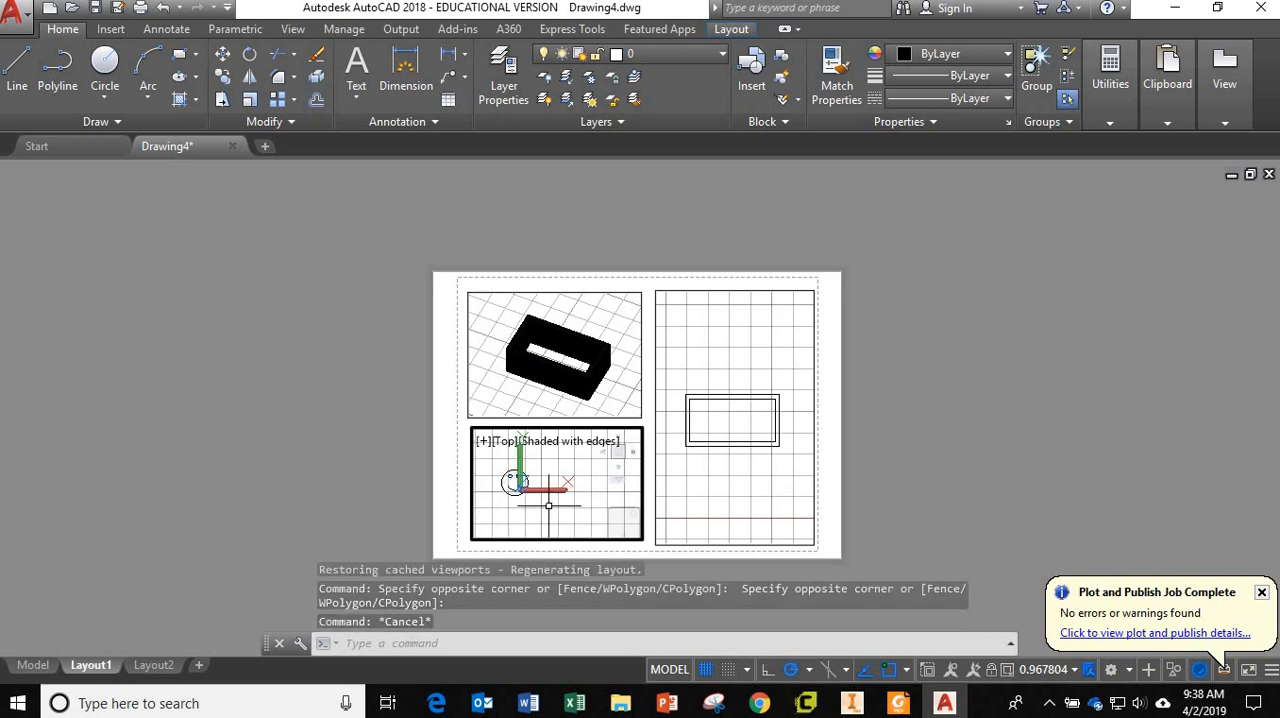
{"action": "scroll", "coordinate": [579, 487], "scroll_direction": "up", "scroll_amount": 3}
{"action": "scroll", "coordinate": [579, 487], "scroll_direction": "up", "scroll_amount": 1}
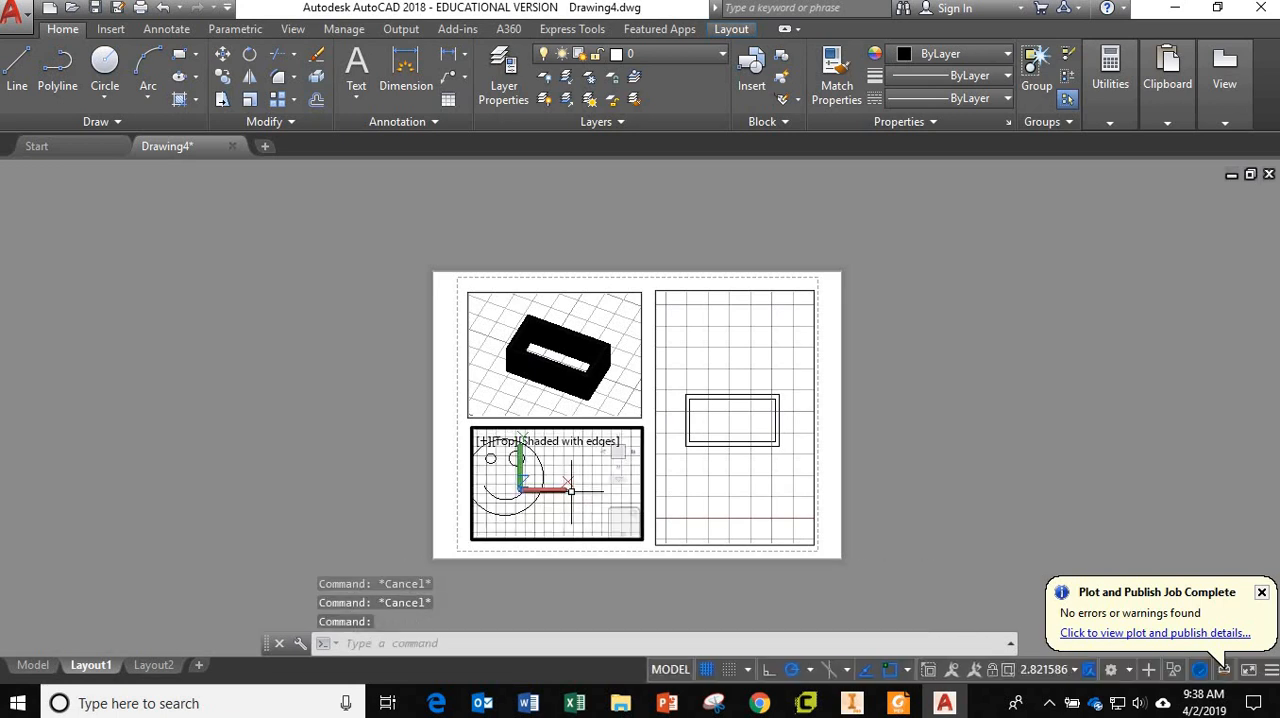
{"action": "middle_click_drag", "start_coordinate": [564, 496], "coordinate": [616, 507]}
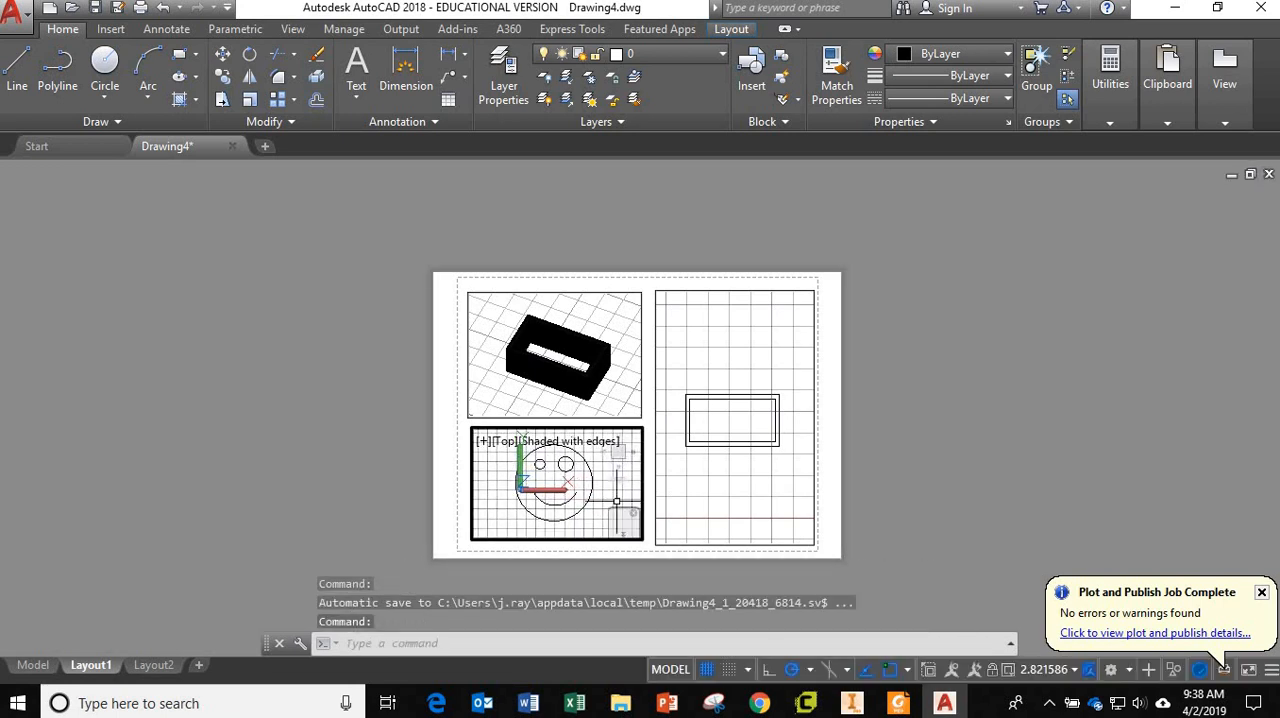
{"action": "double_click", "coordinate": [448, 544]}
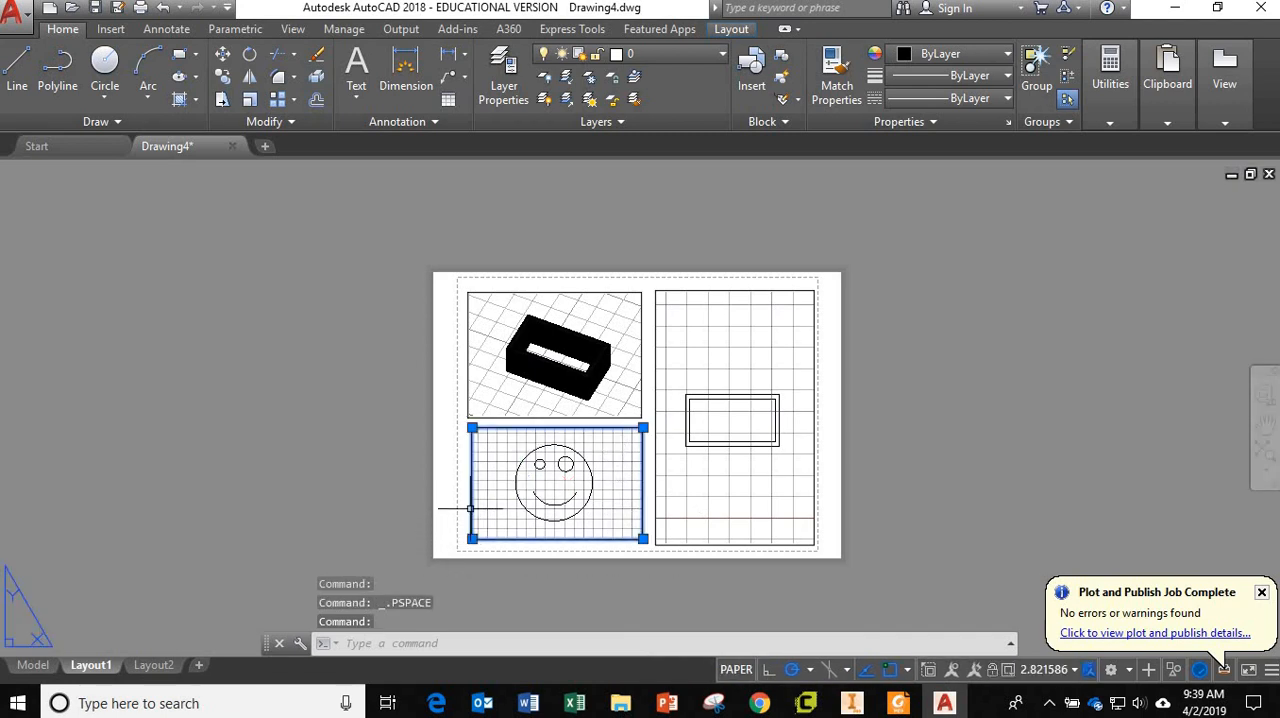
Delete the smiley face's viewport and stretch the 3D frame's viewport down to fill the freed space.
{"action": "key", "text": "Delete"}
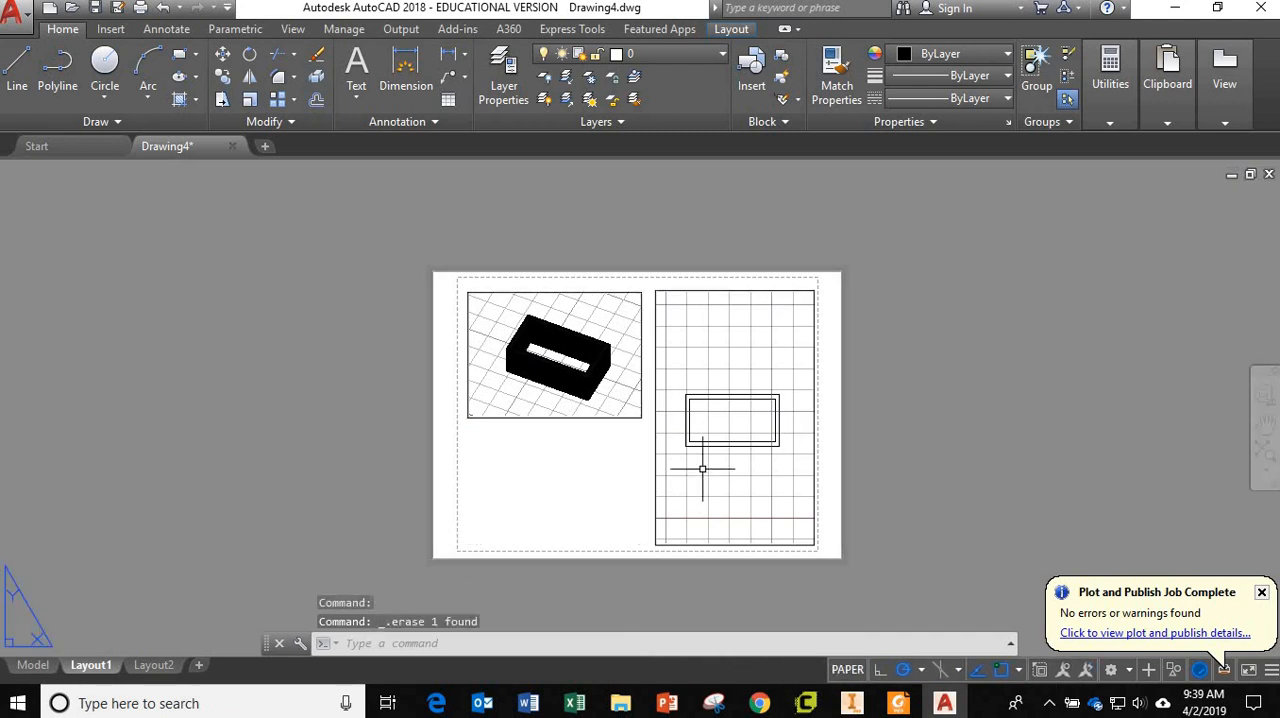
{"action": "left_click", "coordinate": [616, 418]}
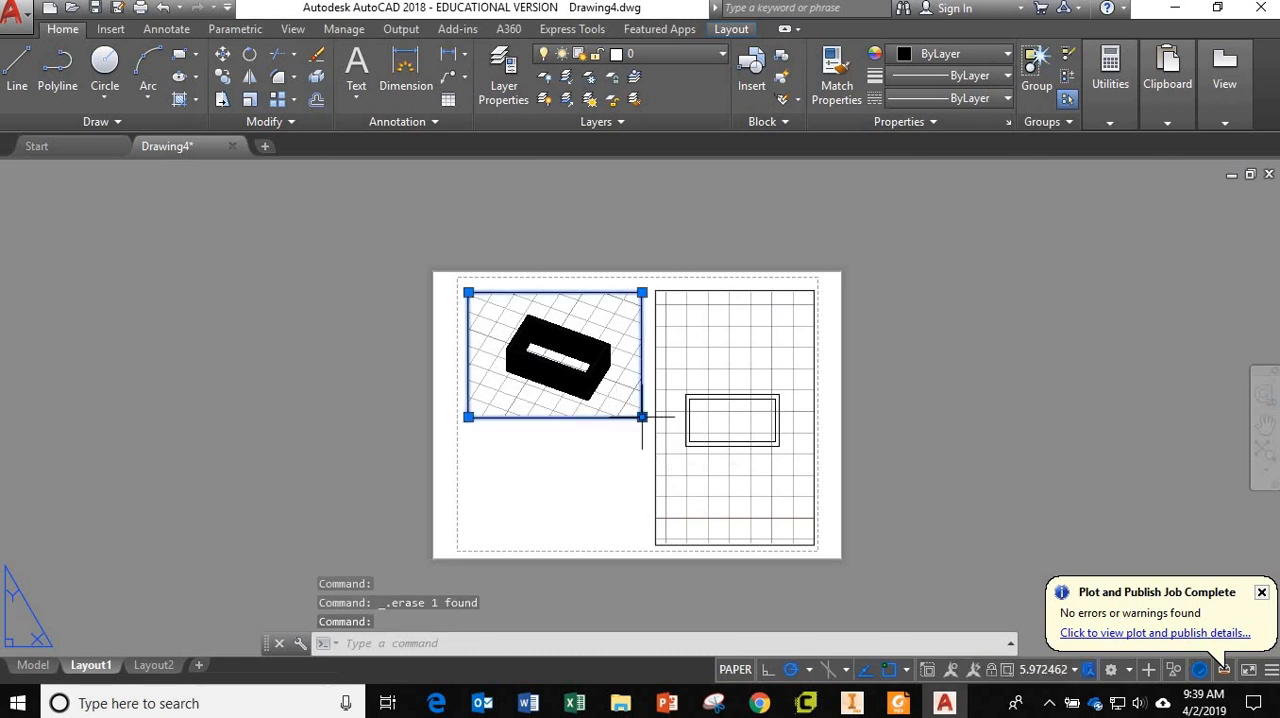
{"action": "left_click", "coordinate": [641, 417]}
{"action": "left_click", "coordinate": [641, 535]}
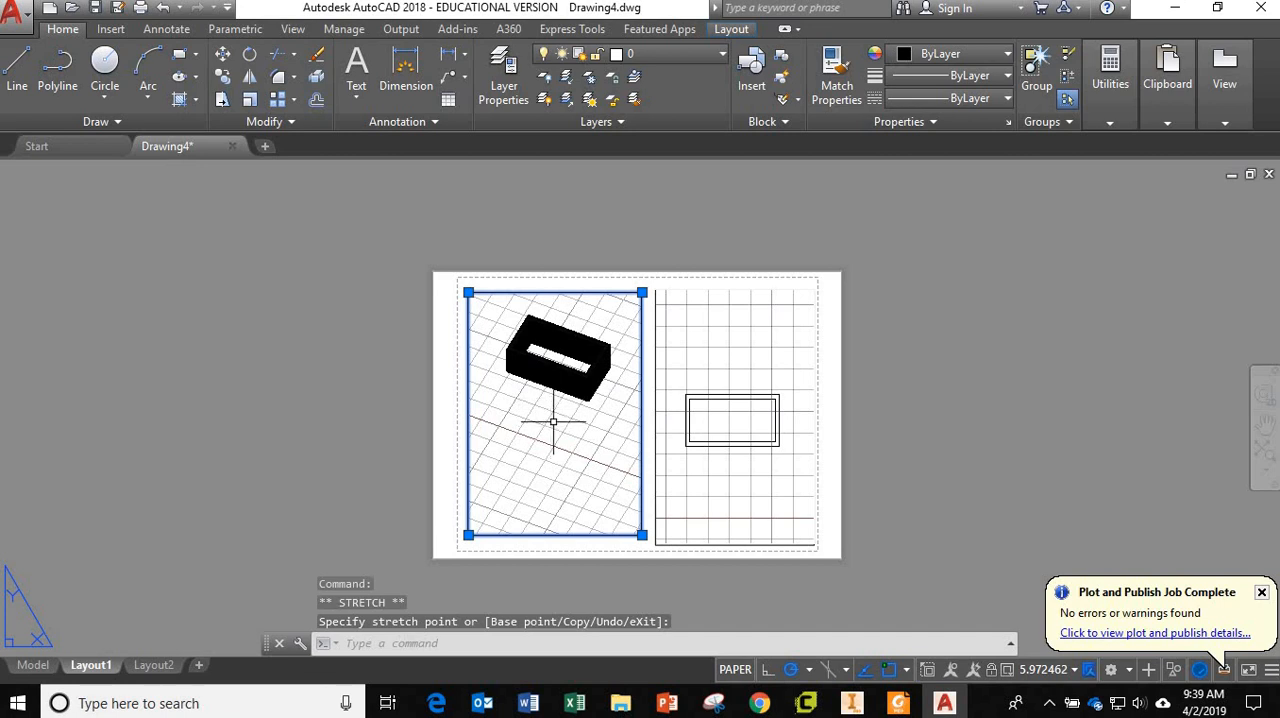
{"action": "middle_click_drag", "start_coordinate": [550, 412], "coordinate": [546, 361]}
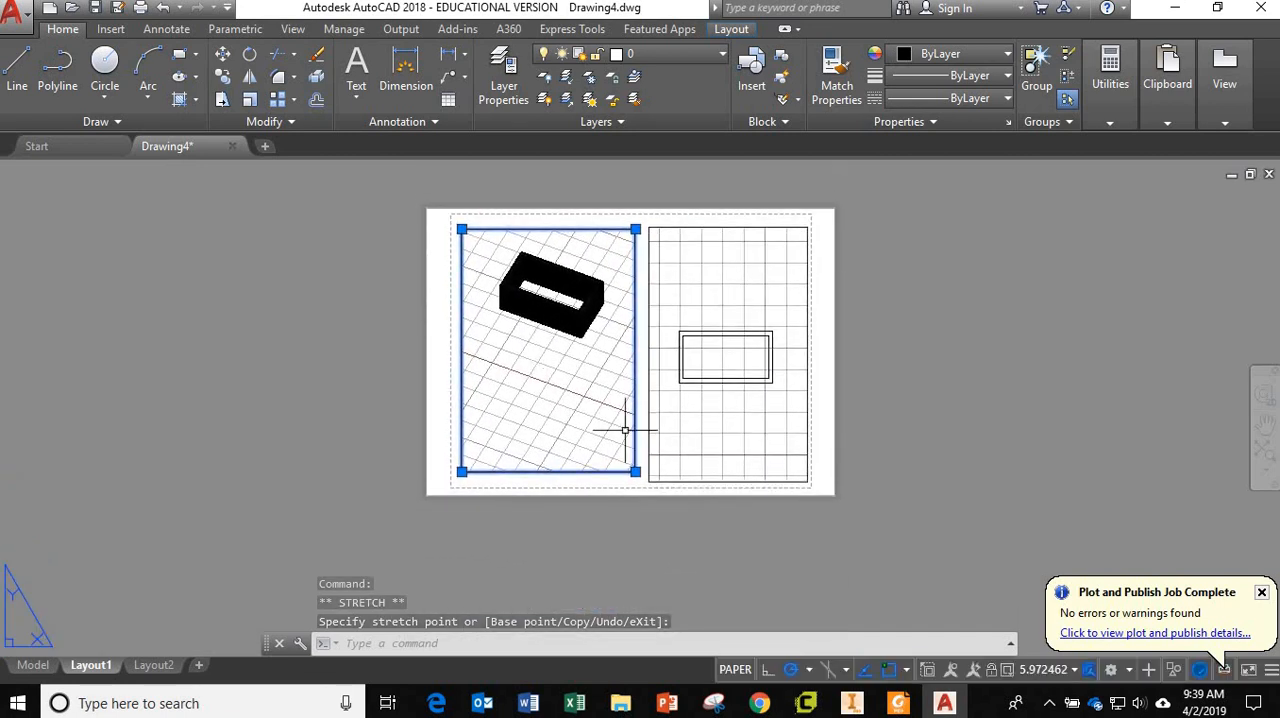
{"action": "left_click", "coordinate": [846, 463]}
{"action": "key", "text": "Escape"}
{"action": "key", "text": "Escape"}
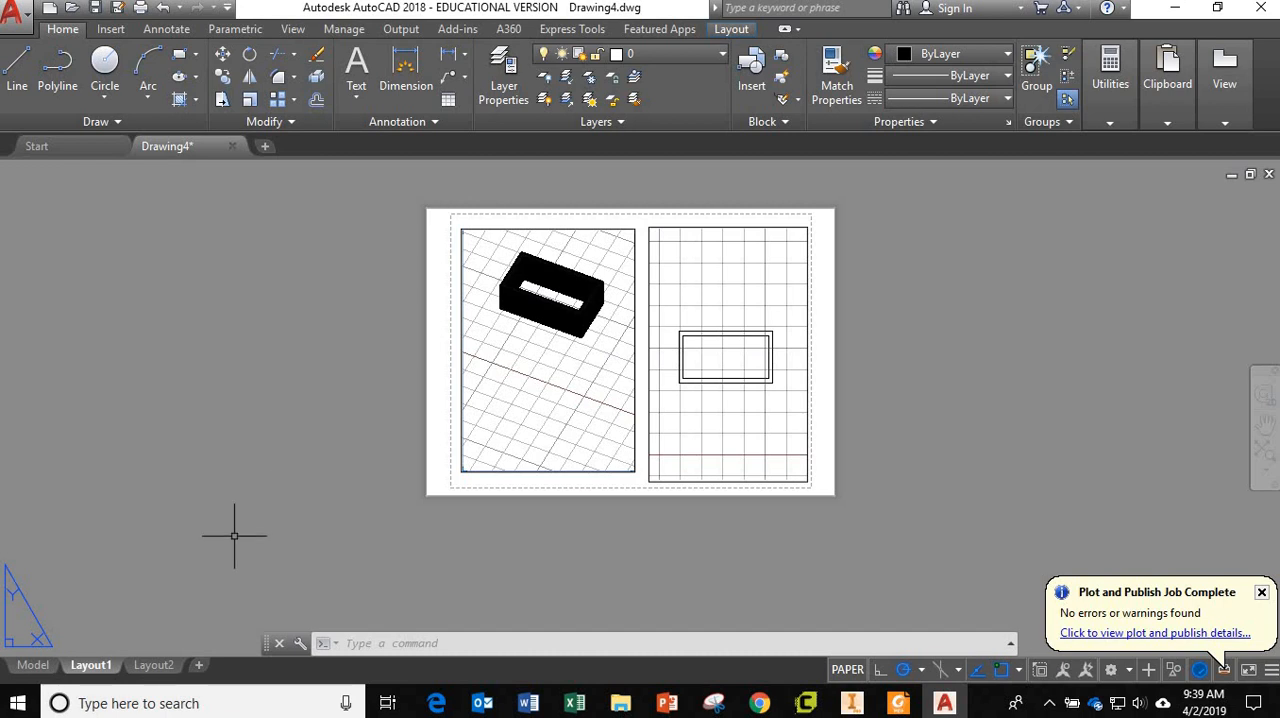
Review Layout1's page setup and check the sheet in a full plot preview.
{"action": "left_click", "coordinate": [401, 29]}
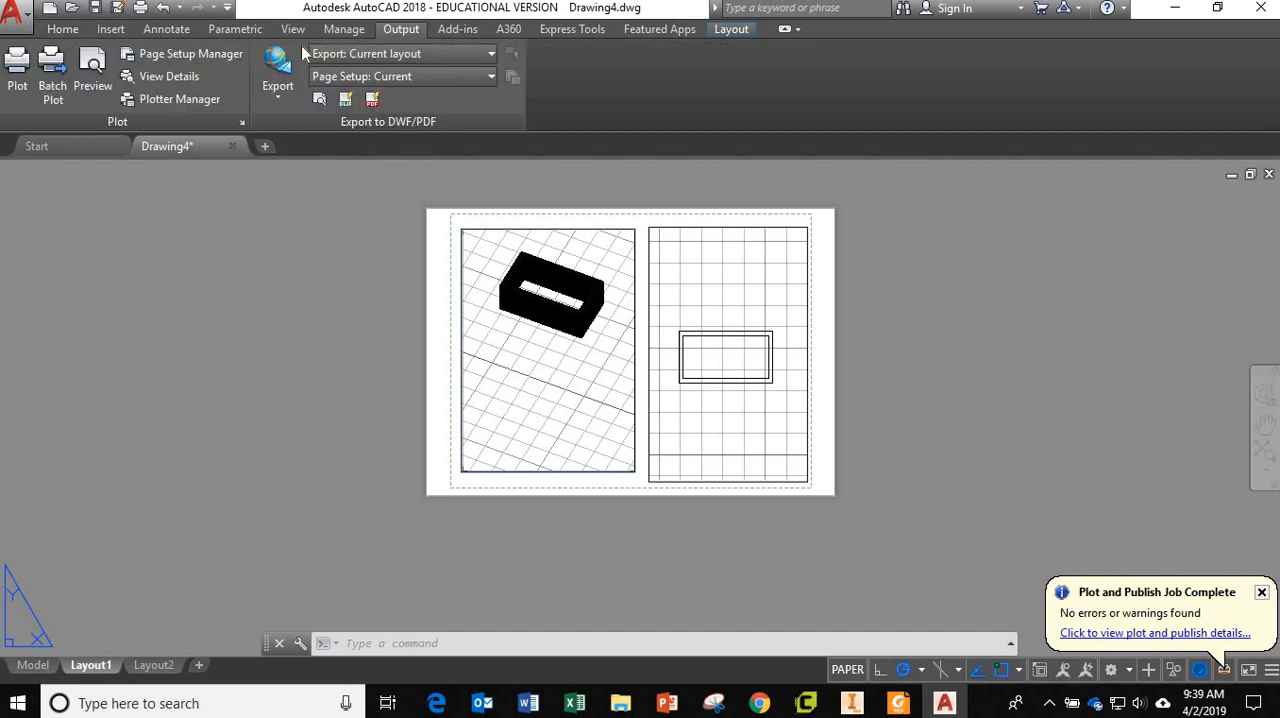
{"action": "left_click", "coordinate": [156, 55]}
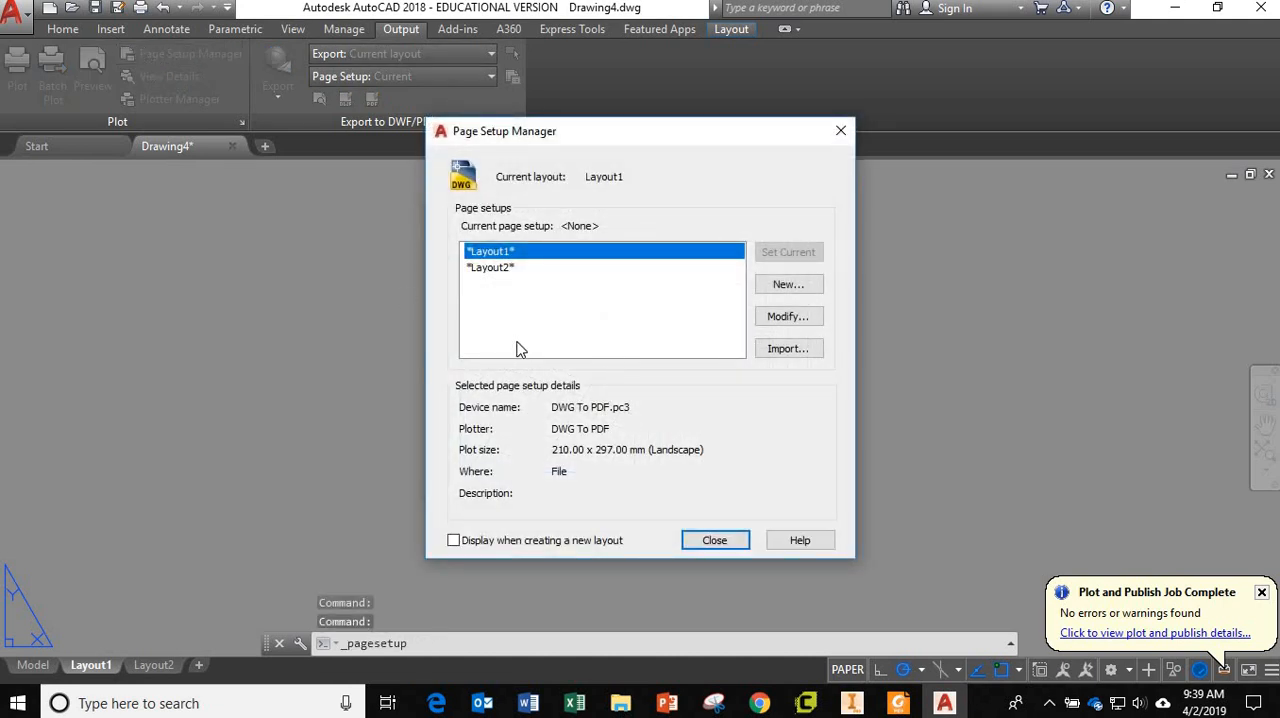
{"action": "left_click", "coordinate": [715, 541]}
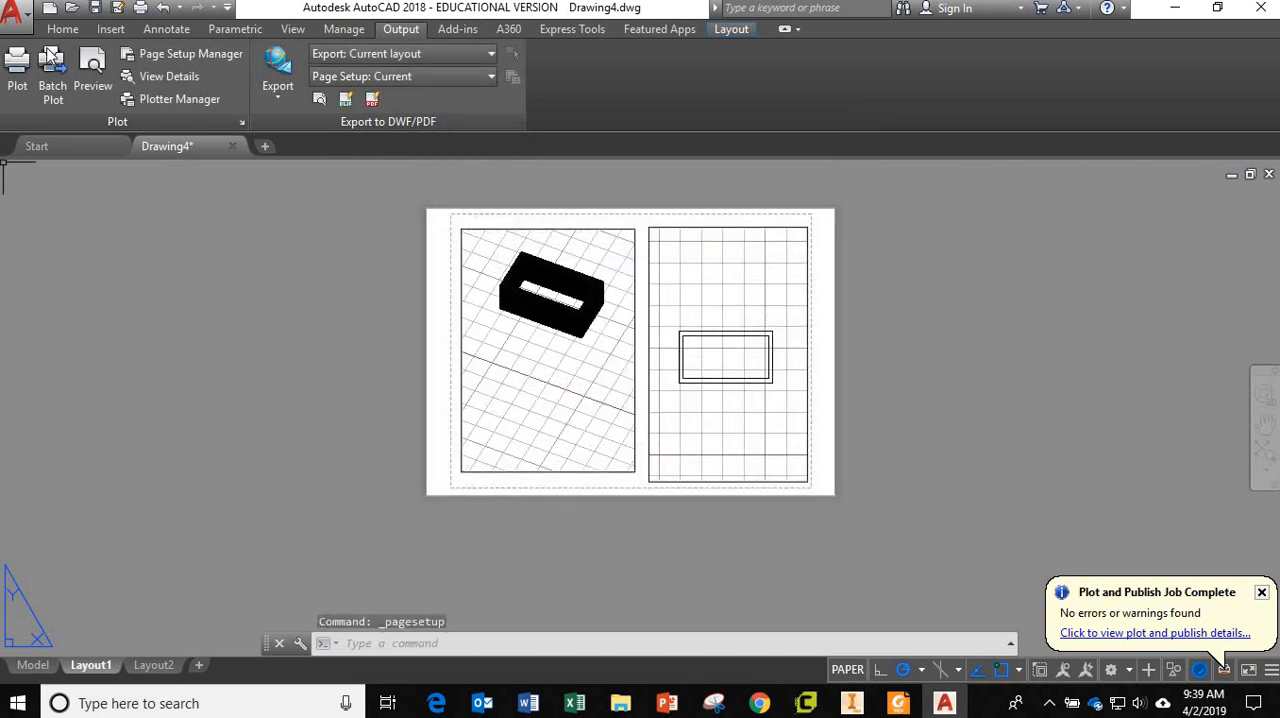
{"action": "left_click", "coordinate": [90, 70]}
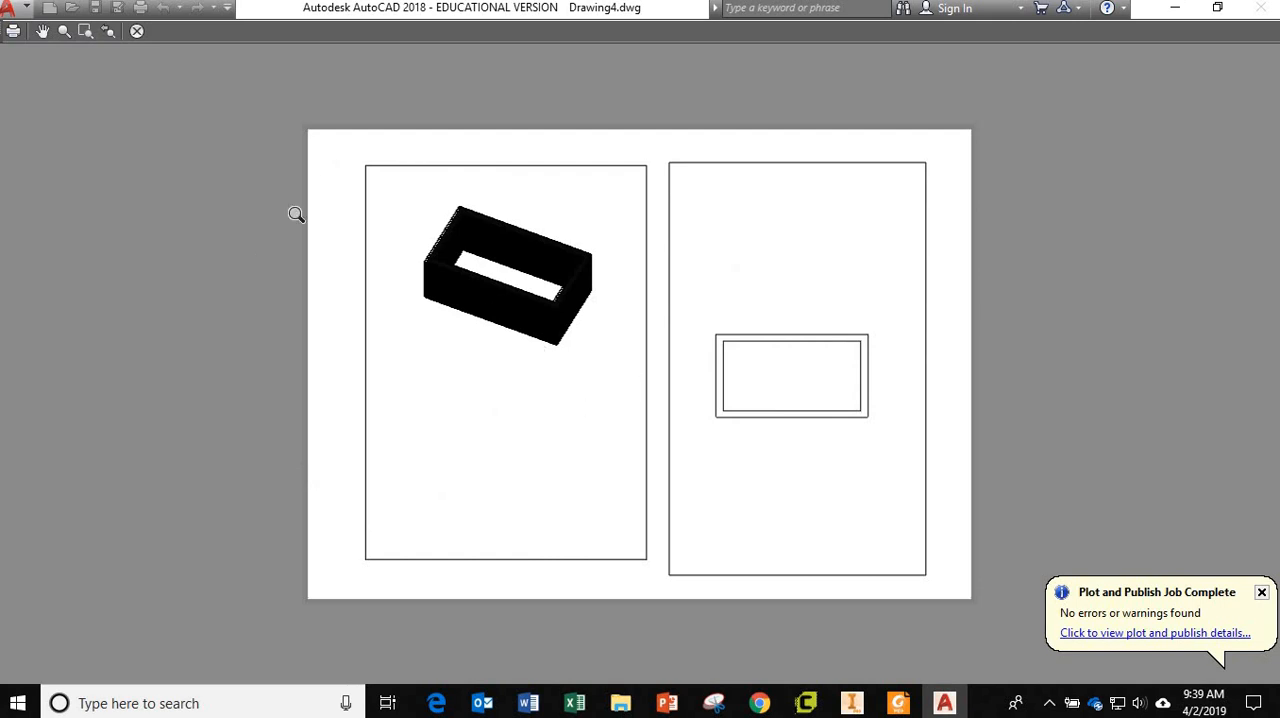
{"action": "left_click", "coordinate": [137, 31]}
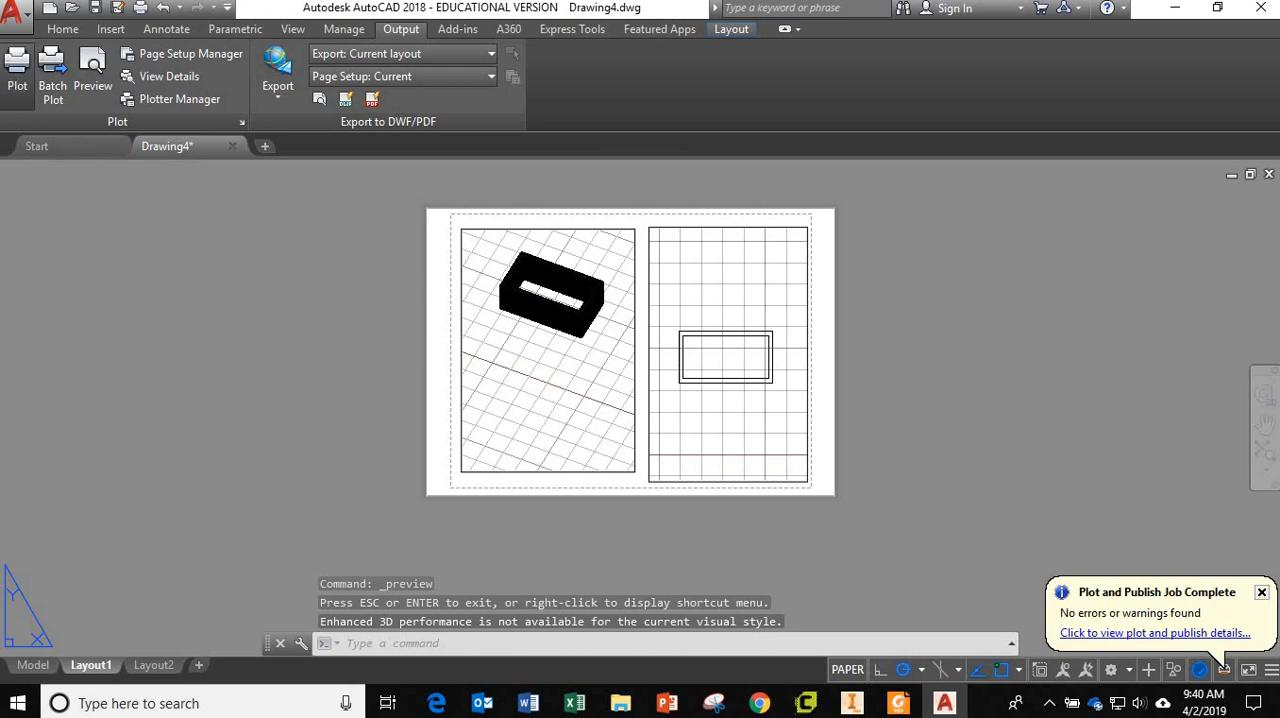
Plot Layout1 with DWG To PDF.pc3 on landscape ISO A4, saving it to the desktop as Drawing4-Layout1.pdf.
{"action": "left_click", "coordinate": [16, 78]}
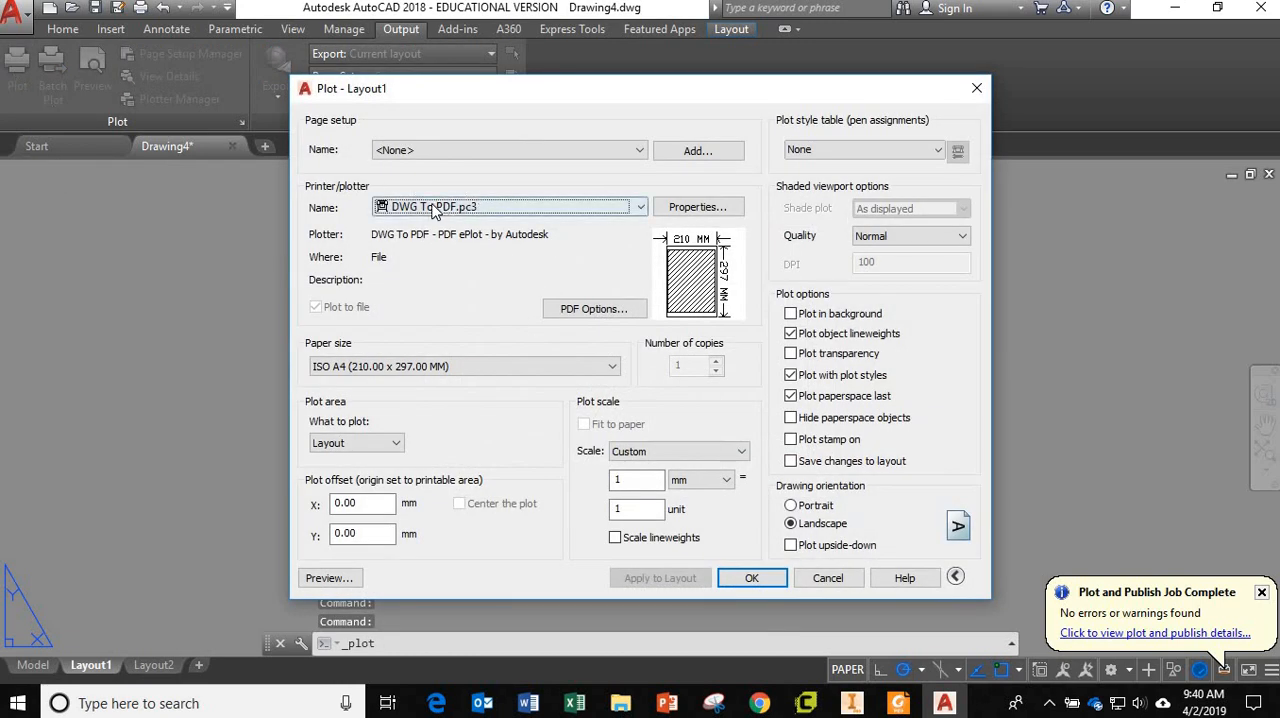
{"action": "left_click", "coordinate": [751, 578]}
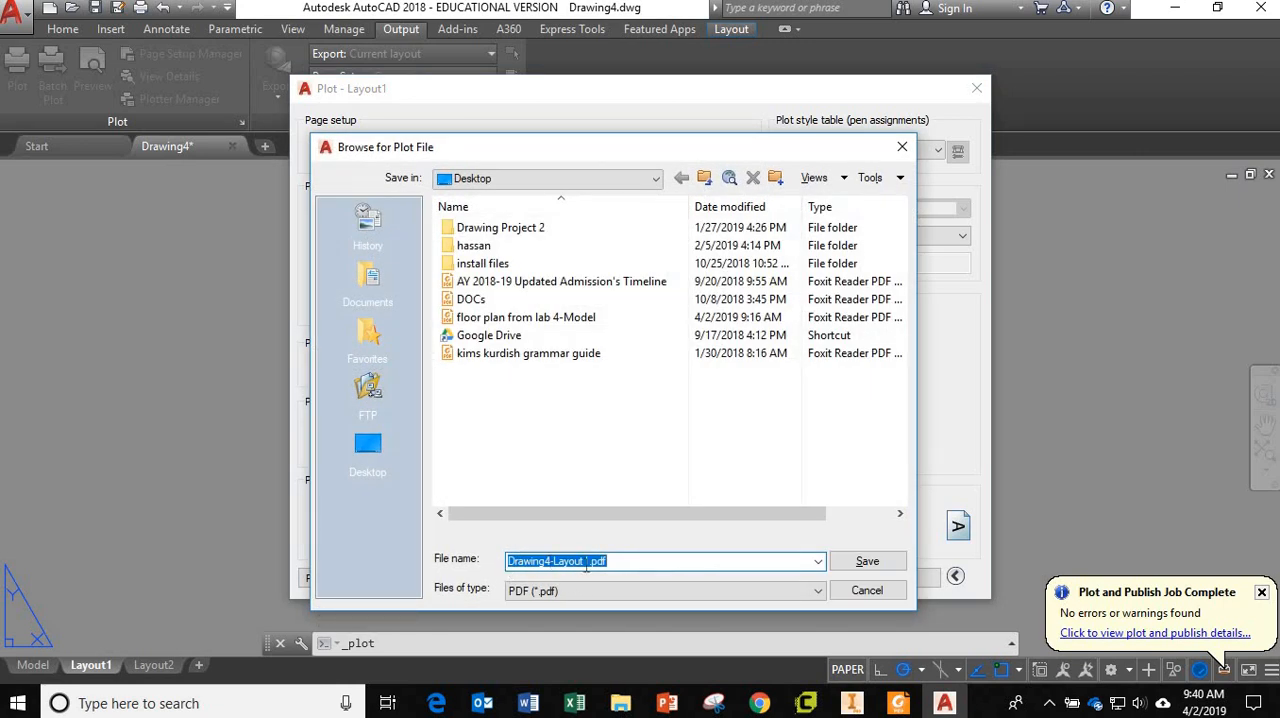
{"action": "left_click", "coordinate": [866, 562]}
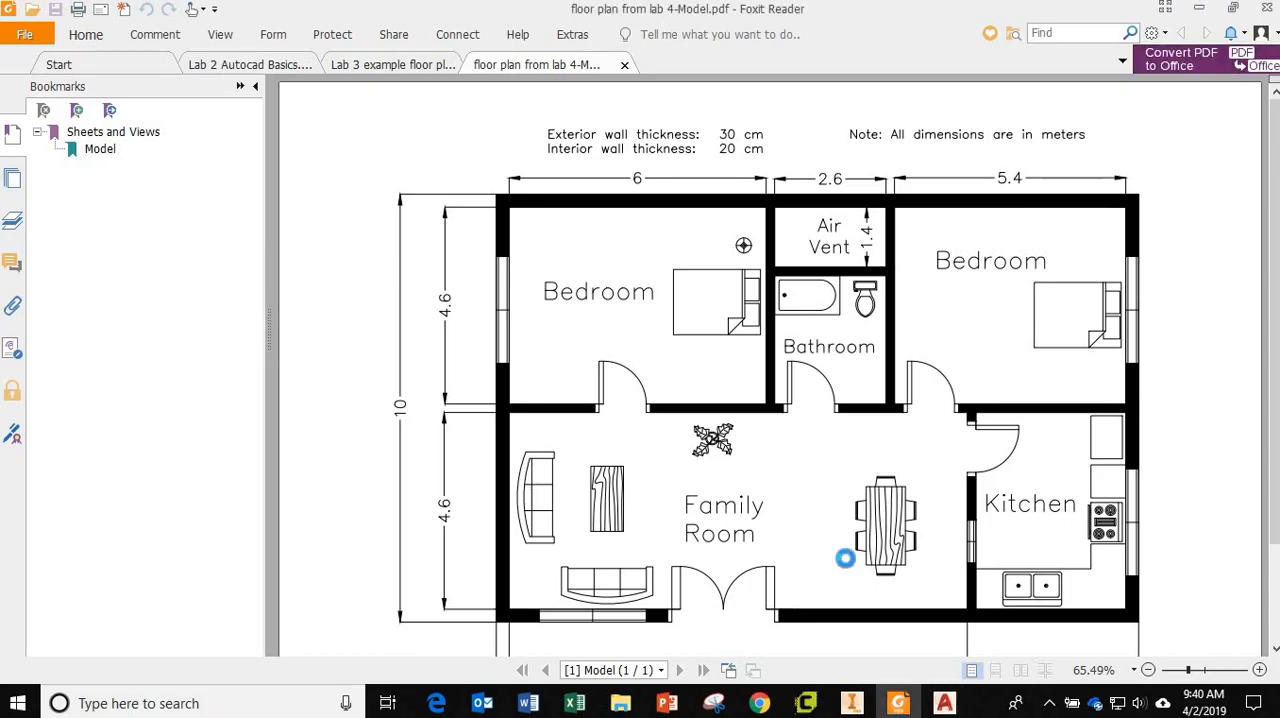
Move the Drawing4-Layout1 PDF to a clear spot on the desktop and open it to inspect the whole page.
{"action": "left_click", "coordinate": [1199, 8]}
{"action": "left_click", "coordinate": [1197, 8]}
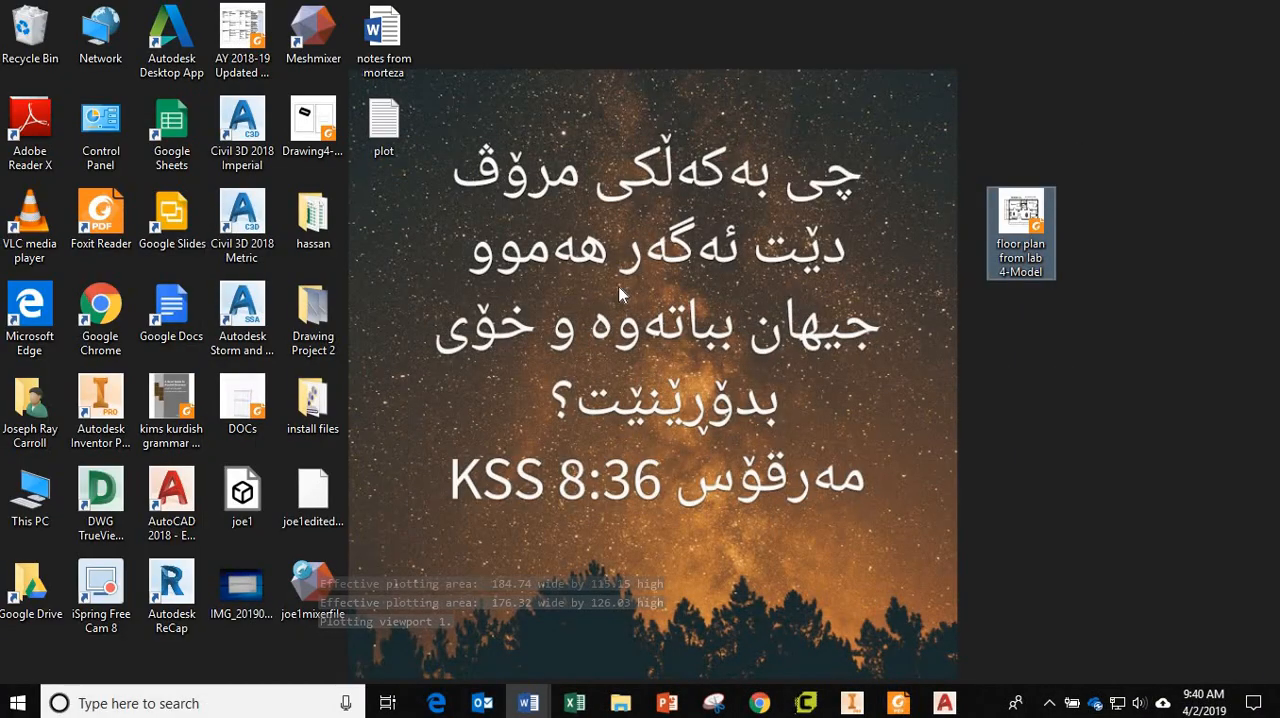
{"action": "left_click_drag", "start_coordinate": [318, 125], "coordinate": [818, 316]}
{"action": "double_click", "coordinate": [818, 316]}
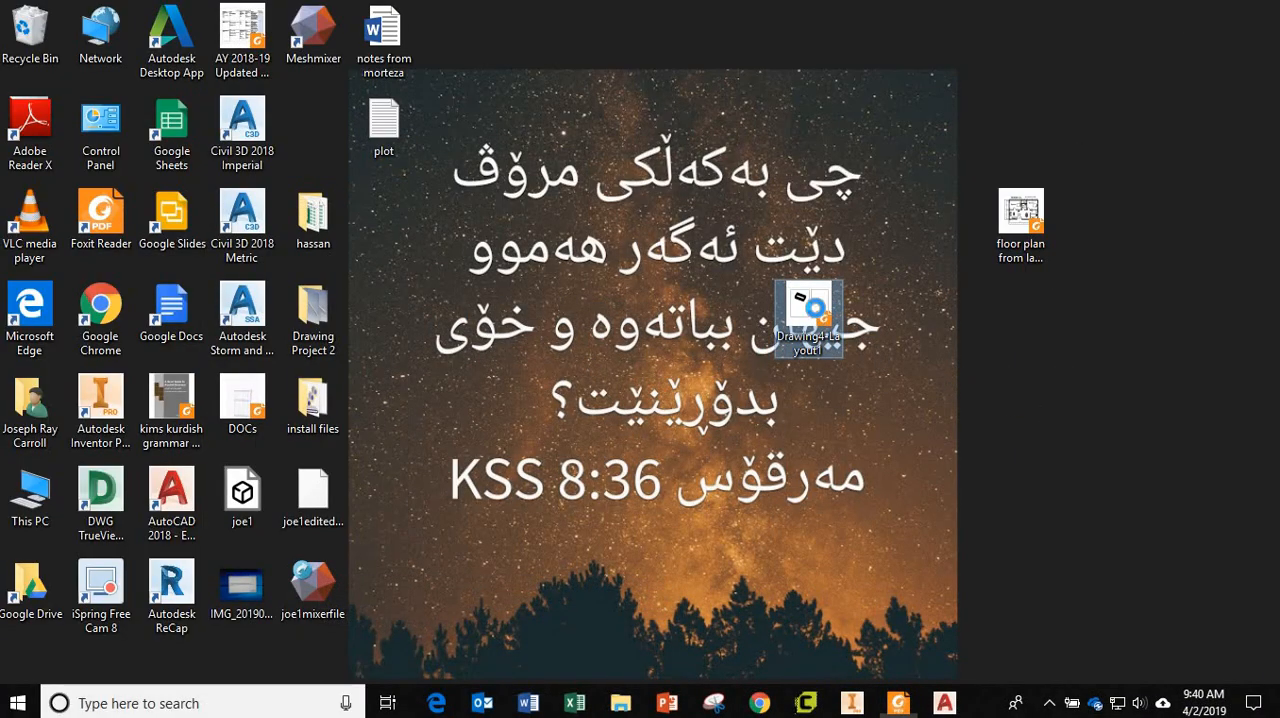
{"action": "scroll", "coordinate": [678, 395], "scroll_direction": "down", "scroll_amount": 3}
{"action": "scroll", "coordinate": [678, 395], "scroll_direction": "up", "scroll_amount": 3}
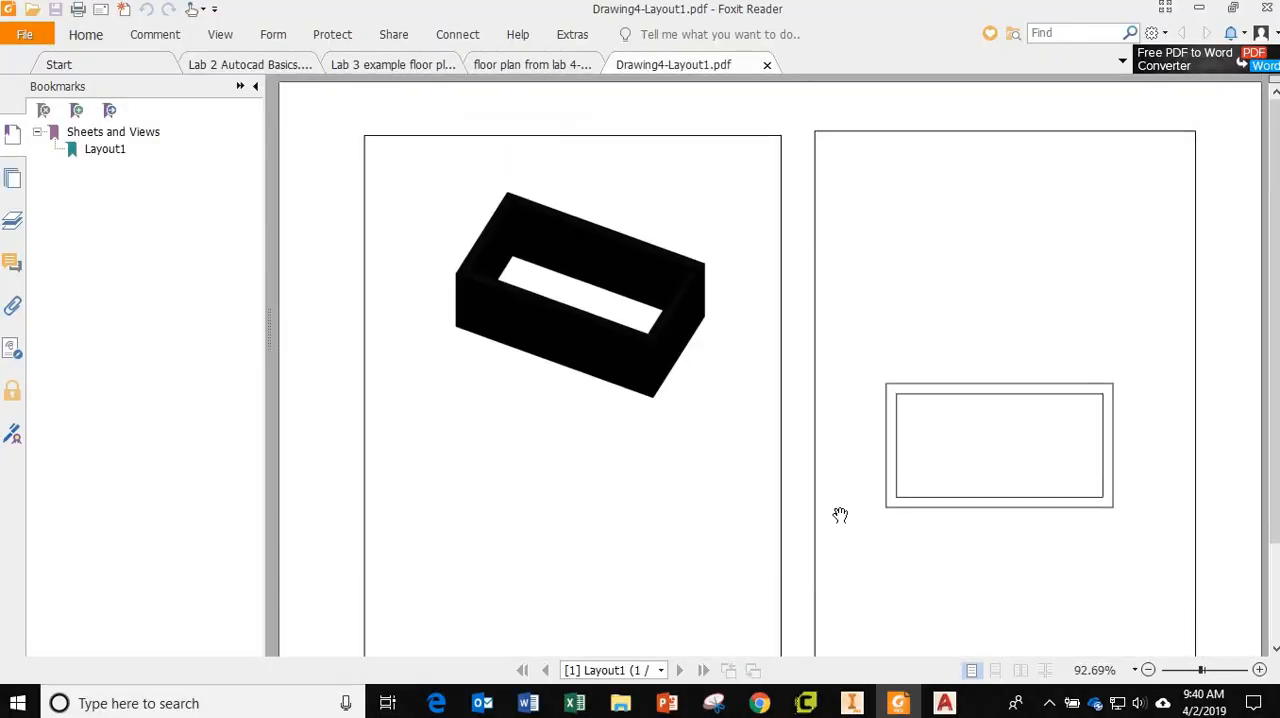
{"action": "left_click", "coordinate": [1148, 670]}
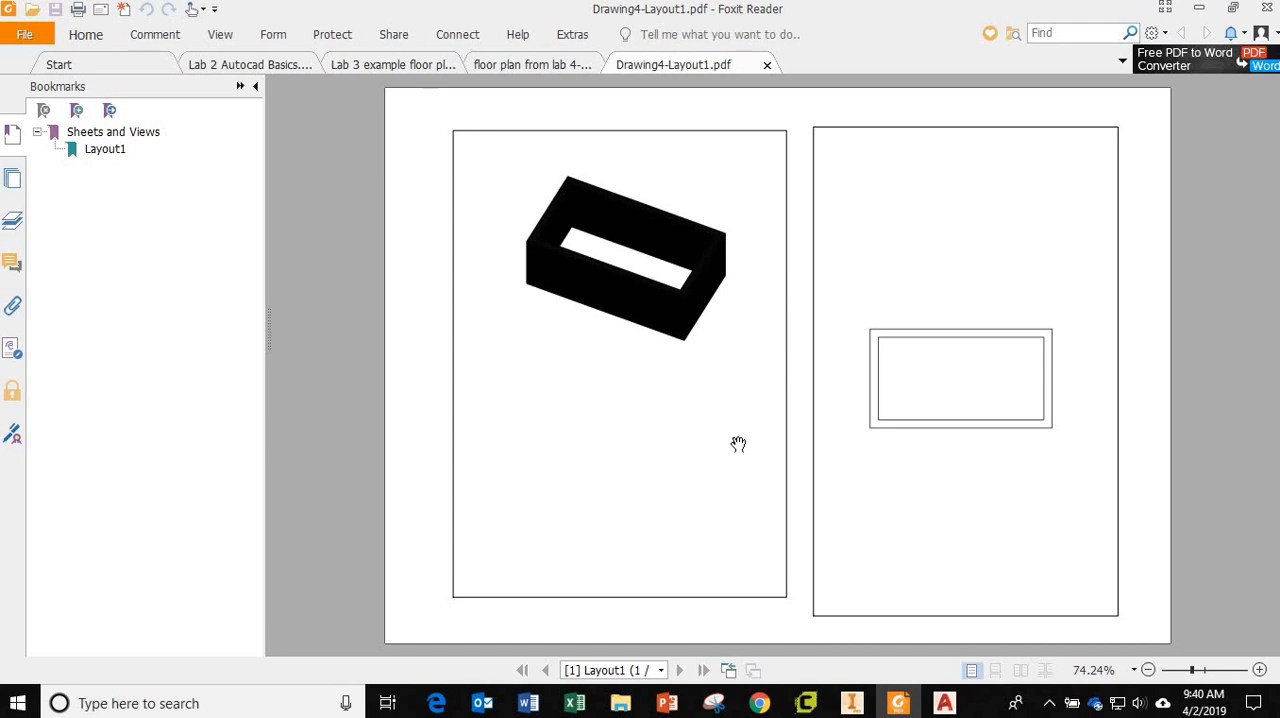
Switch back to AutoCAD and return to the drawing's model space.
{"action": "left_click", "coordinate": [945, 703]}
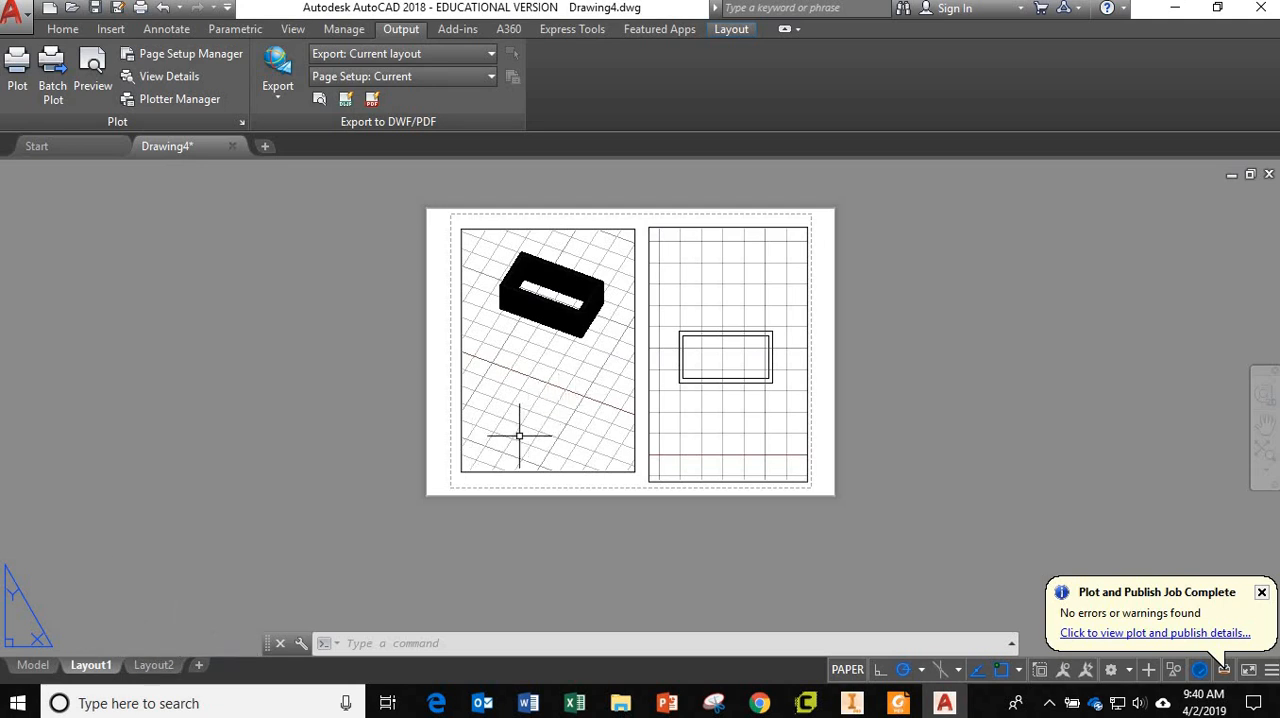
{"action": "left_click", "coordinate": [33, 665]}
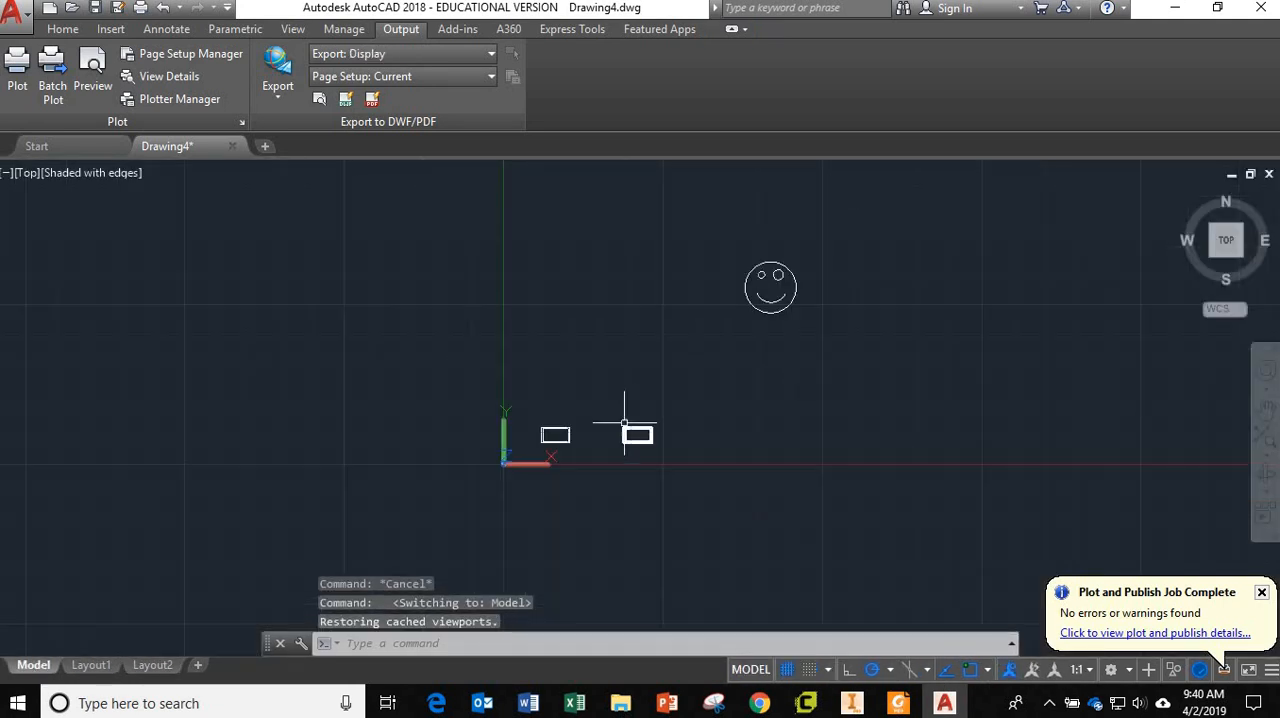
Look over the model space geometry and switch to Layout1 to view its sheet in paper space.
{"action": "scroll", "coordinate": [603, 455], "scroll_direction": "up", "scroll_amount": 4}
{"action": "scroll", "coordinate": [603, 455], "scroll_direction": "down", "scroll_amount": 2}
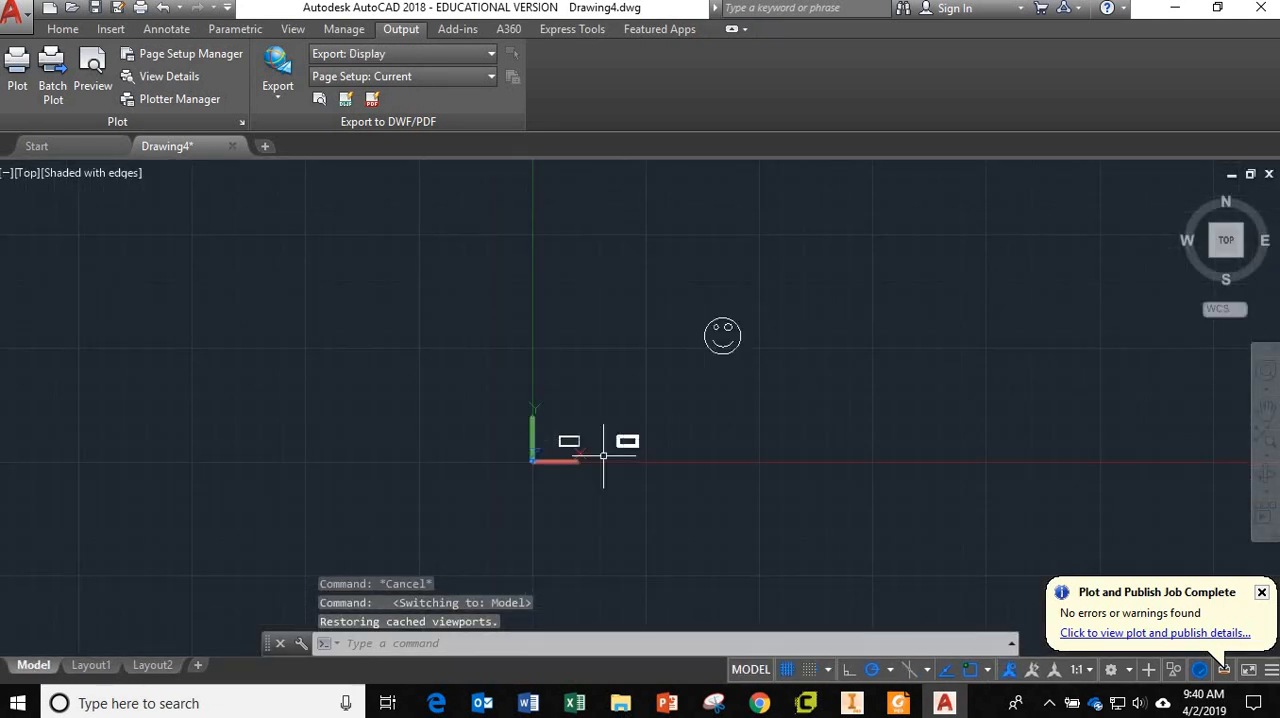
{"action": "left_click", "coordinate": [91, 665]}
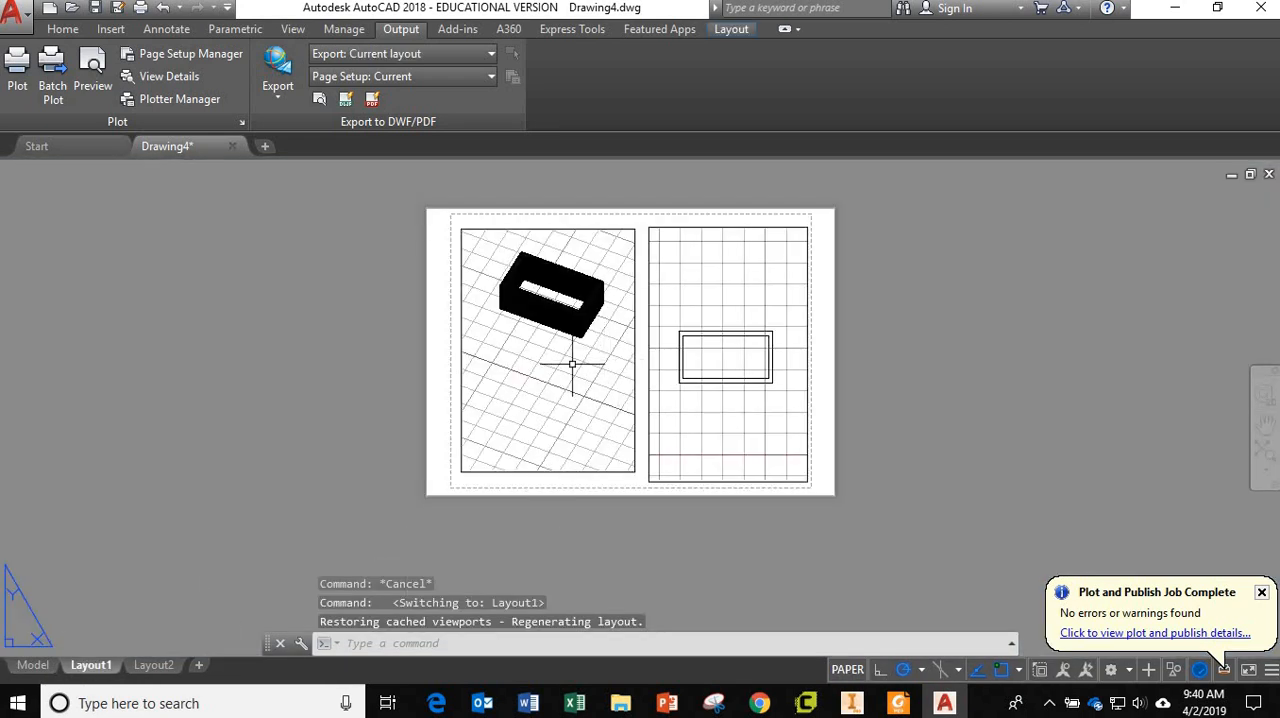
{"action": "scroll", "coordinate": [577, 365], "scroll_direction": "up", "scroll_amount": 3}
{"action": "scroll", "coordinate": [577, 365], "scroll_direction": "down", "scroll_amount": 5}
{"action": "scroll", "coordinate": [577, 365], "scroll_direction": "up", "scroll_amount": 2}
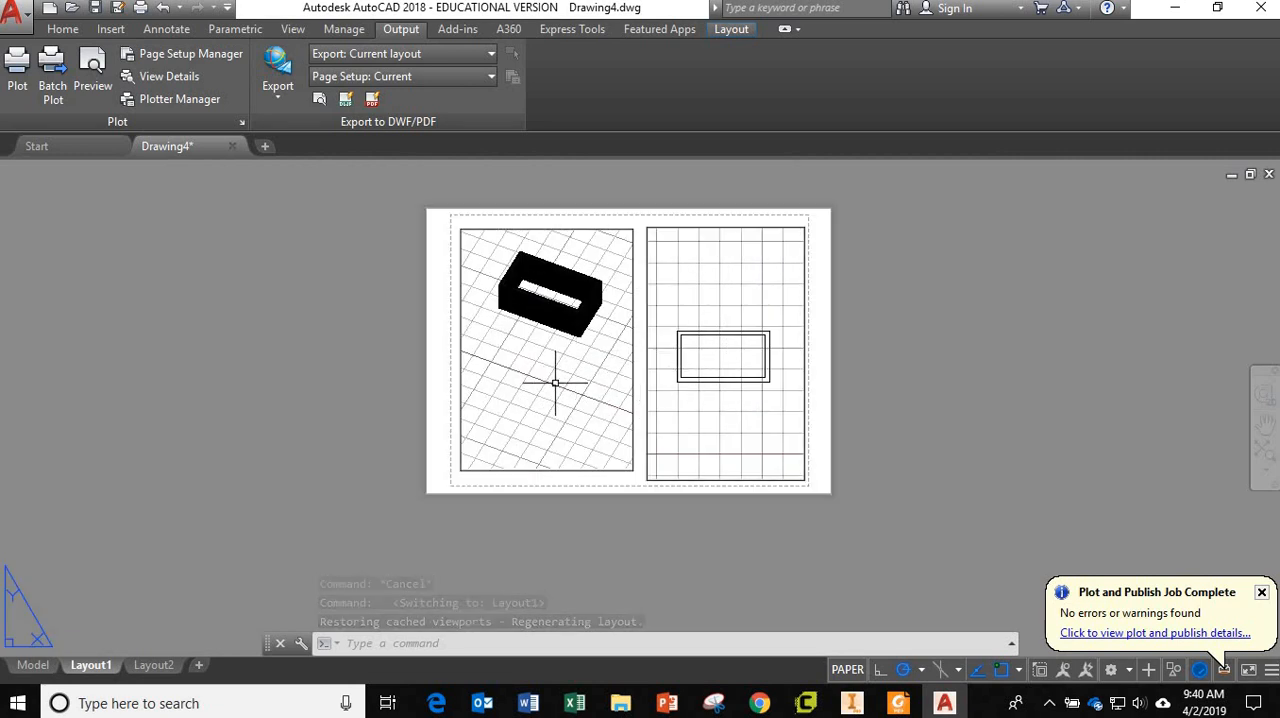
Activate the viewport with the 3D frame, zoom its view out to show the frame smaller, and return to paper space.
{"action": "double_click", "coordinate": [555, 382]}
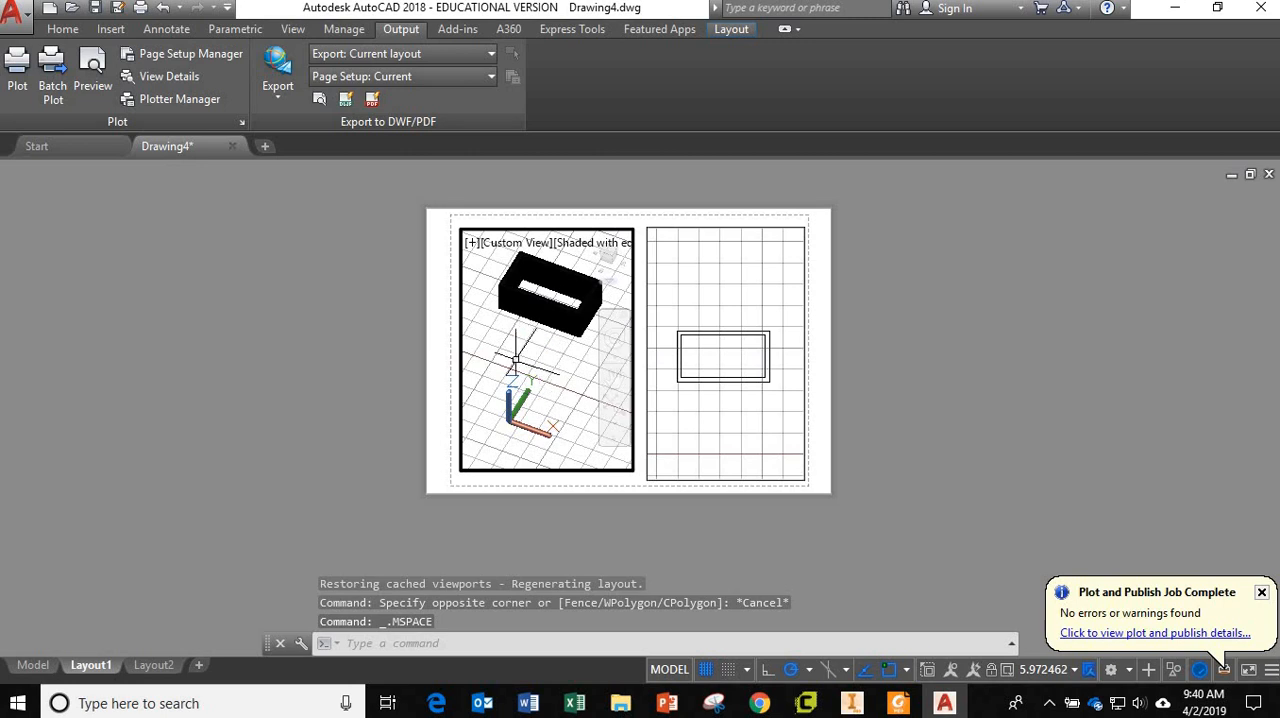
{"action": "scroll", "coordinate": [516, 359], "scroll_direction": "up", "scroll_amount": 3}
{"action": "scroll", "coordinate": [516, 359], "scroll_direction": "down", "scroll_amount": 7}
{"action": "scroll", "coordinate": [530, 325], "scroll_direction": "up", "scroll_amount": 3}
{"action": "scroll", "coordinate": [530, 325], "scroll_direction": "down", "scroll_amount": 3}
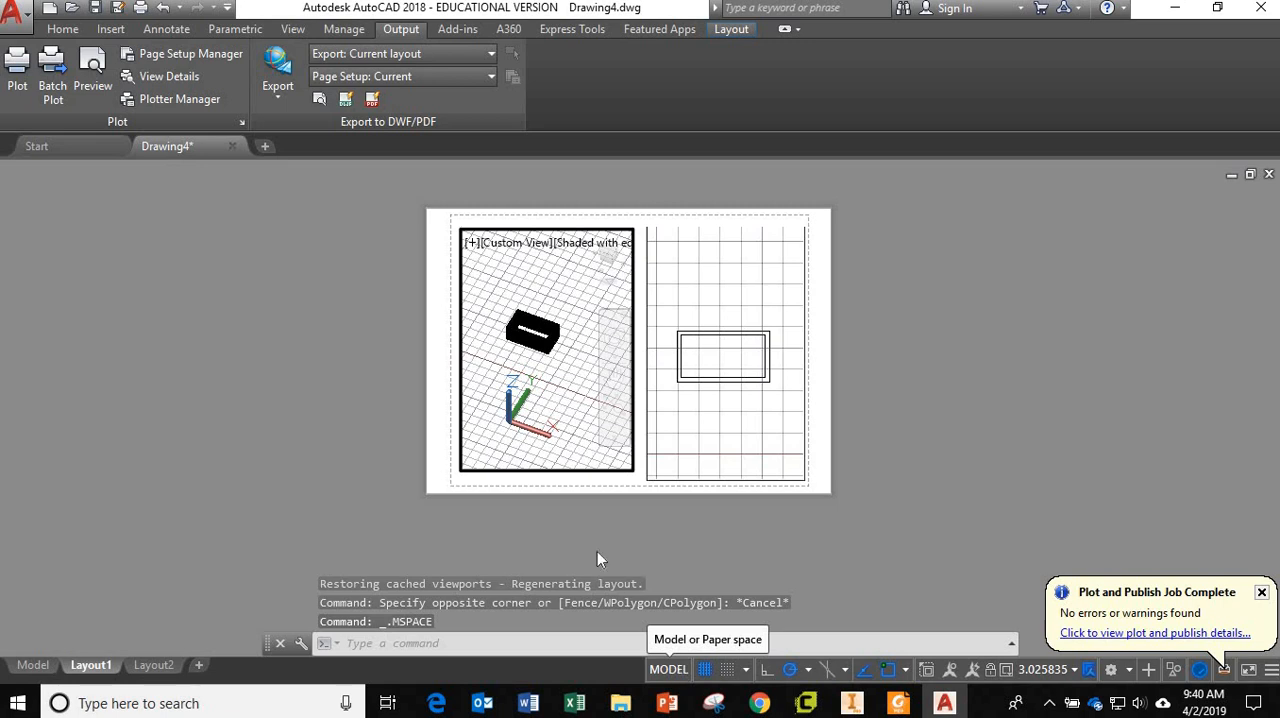
{"action": "double_click", "coordinate": [440, 452]}
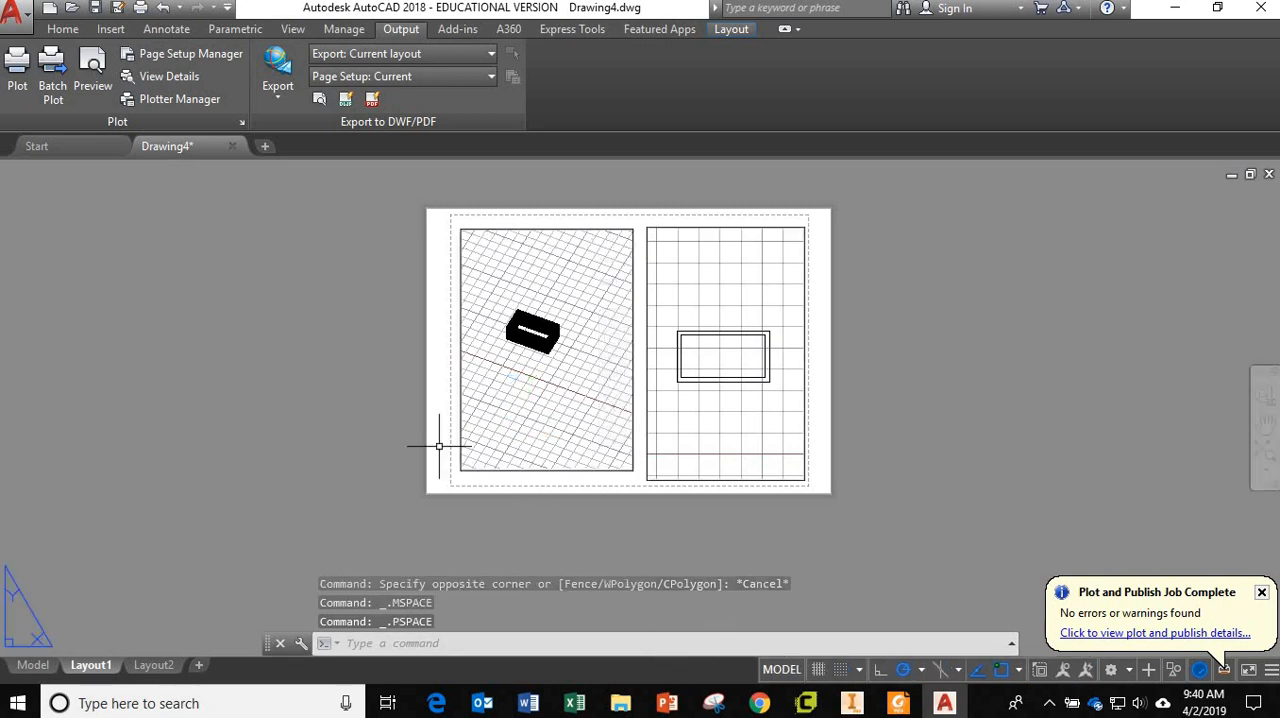